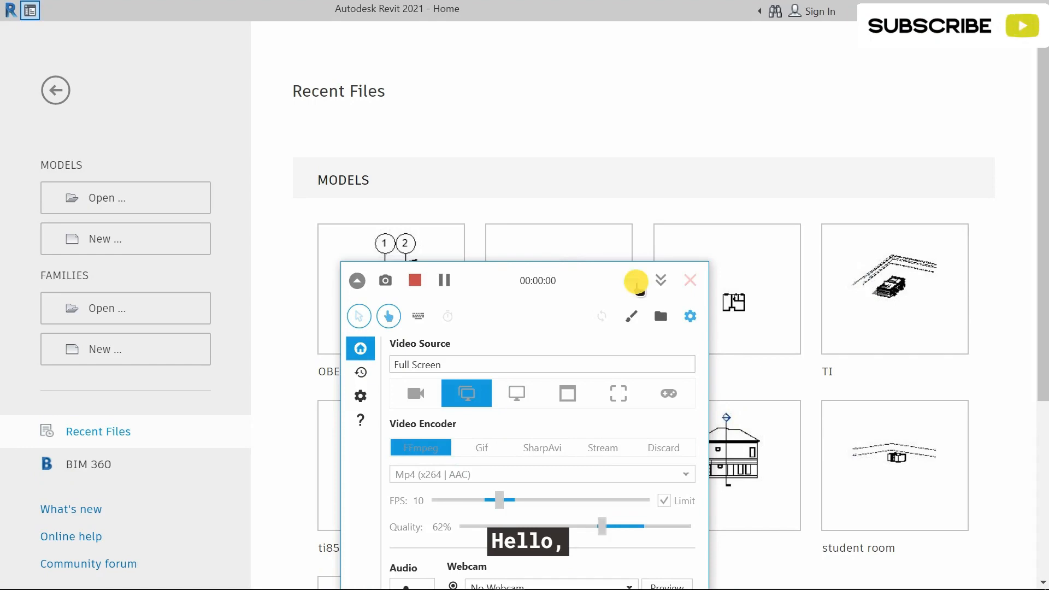
# Create a new project from the Metric-Architectural Template
pyautogui.click(107, 232)
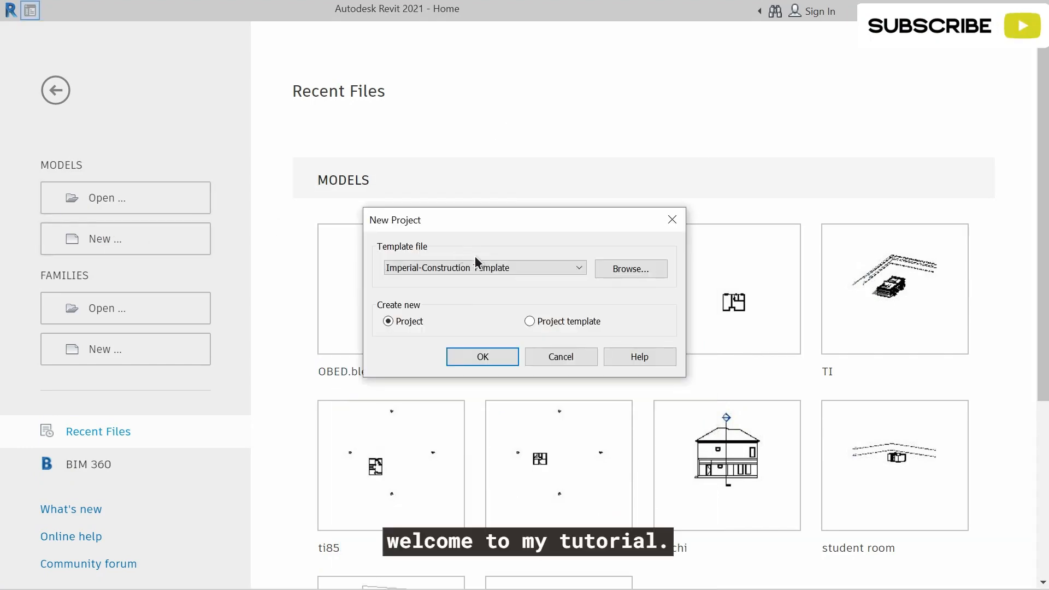
pyautogui.click(475, 267)
pyautogui.click(457, 342)
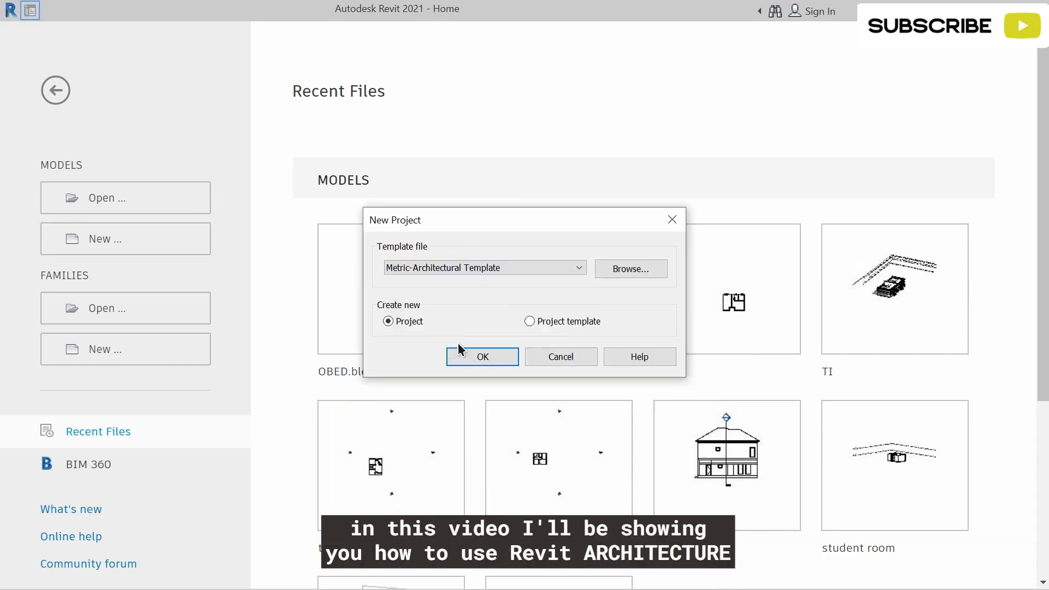
pyautogui.click(477, 354)
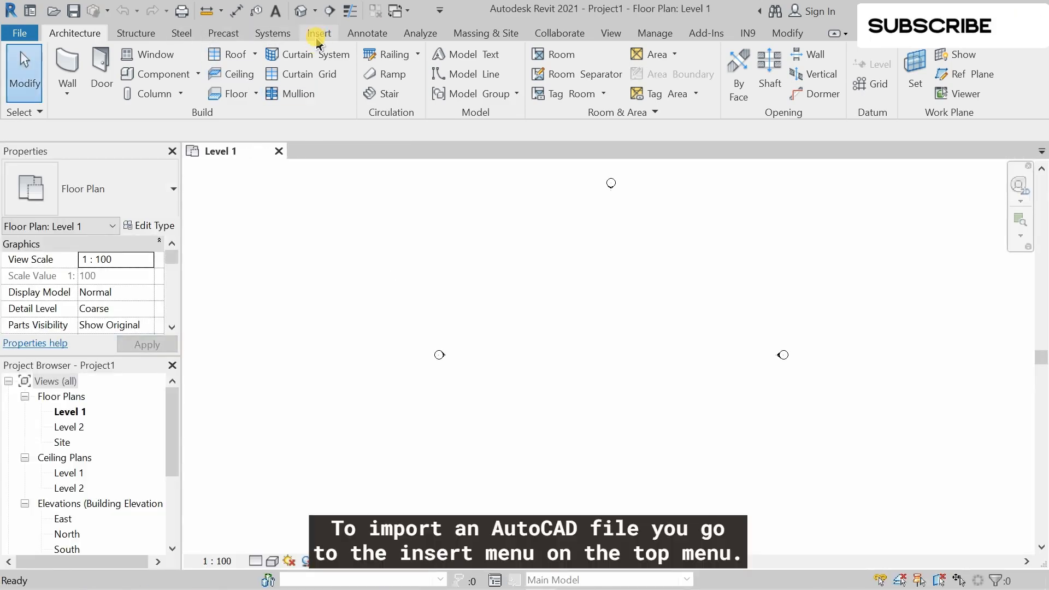
# Import the 4 BEDROOM floor plan DWG from the Downloads folder into the Level 1 plan
pyautogui.click(317, 38)
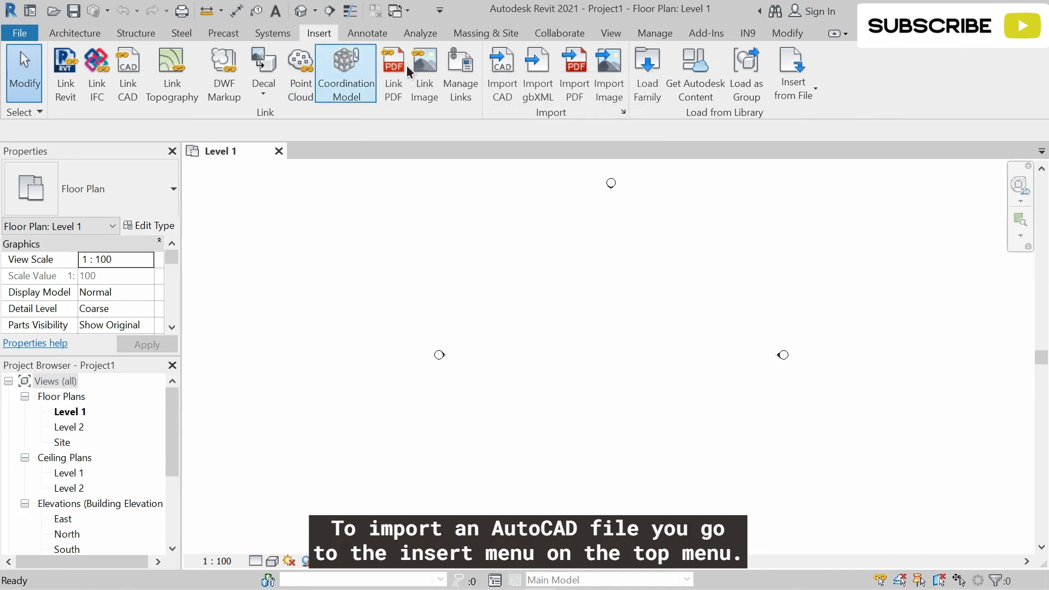
pyautogui.click(501, 73)
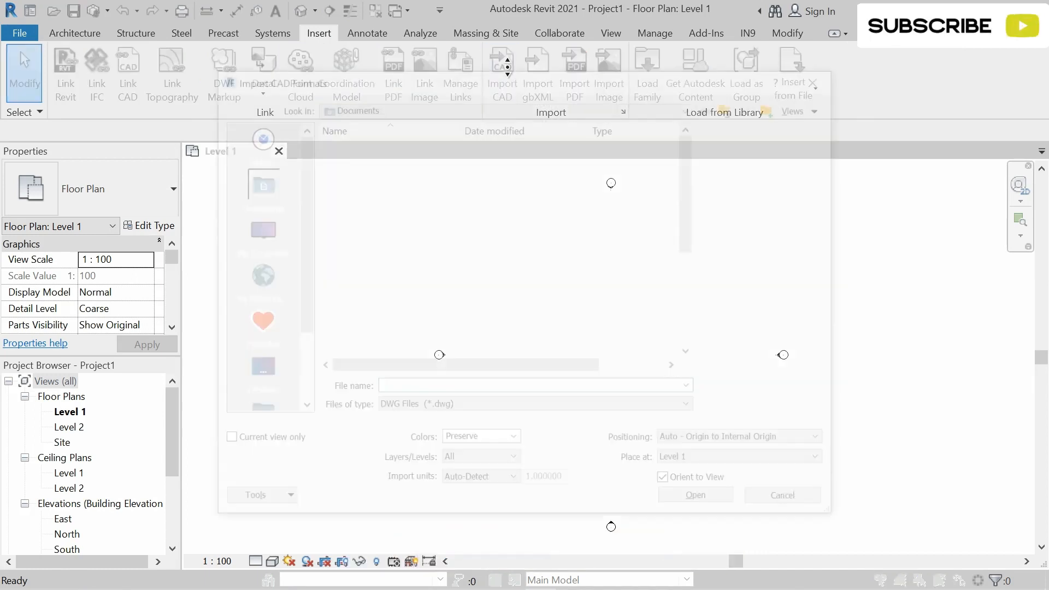
pyautogui.click(250, 374)
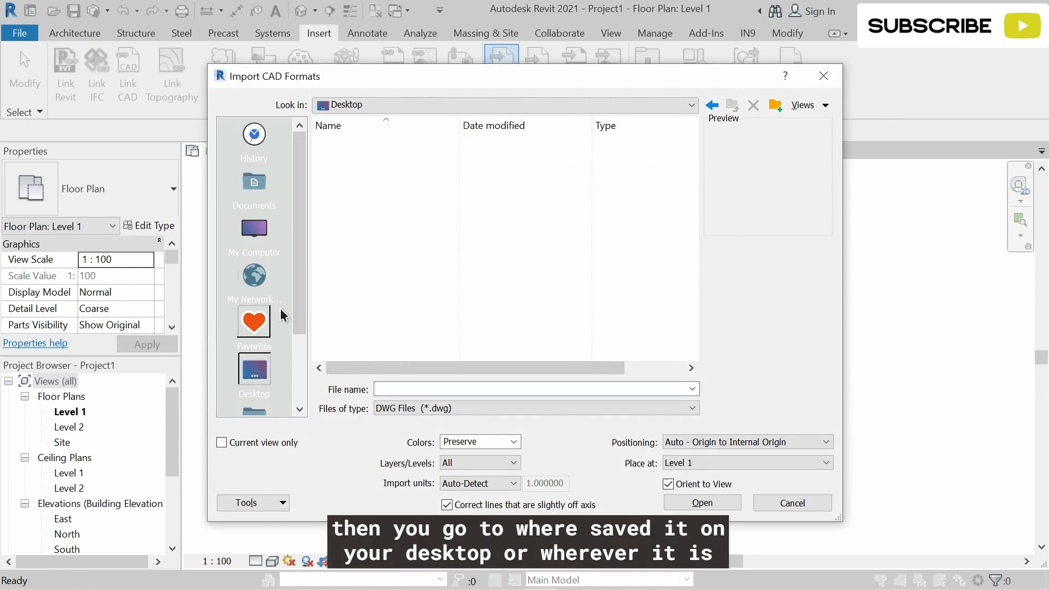
pyautogui.doubleClick(363, 158)
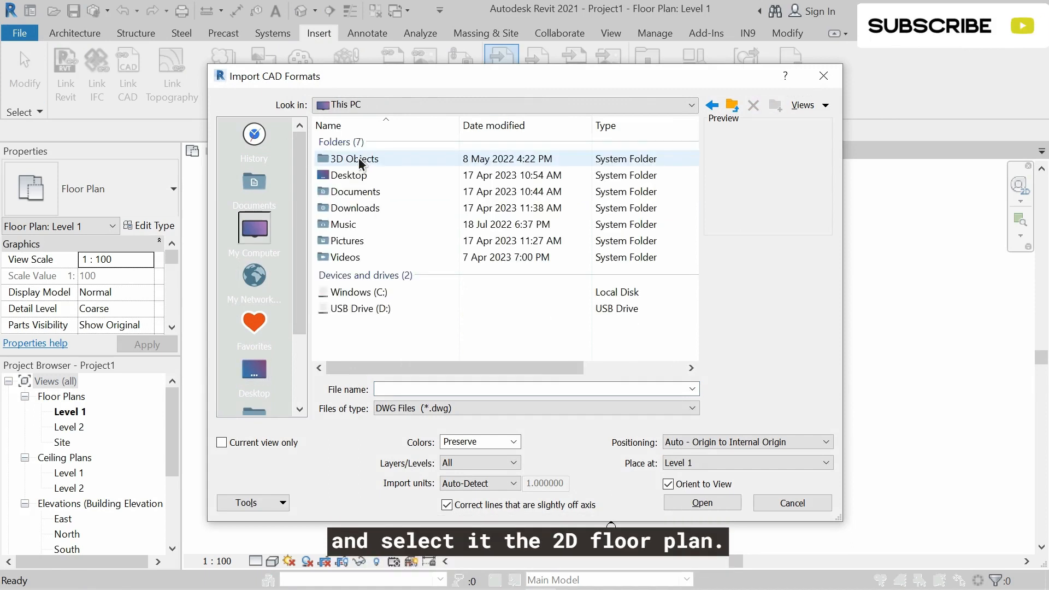
pyautogui.doubleClick(354, 208)
pyautogui.click(360, 158)
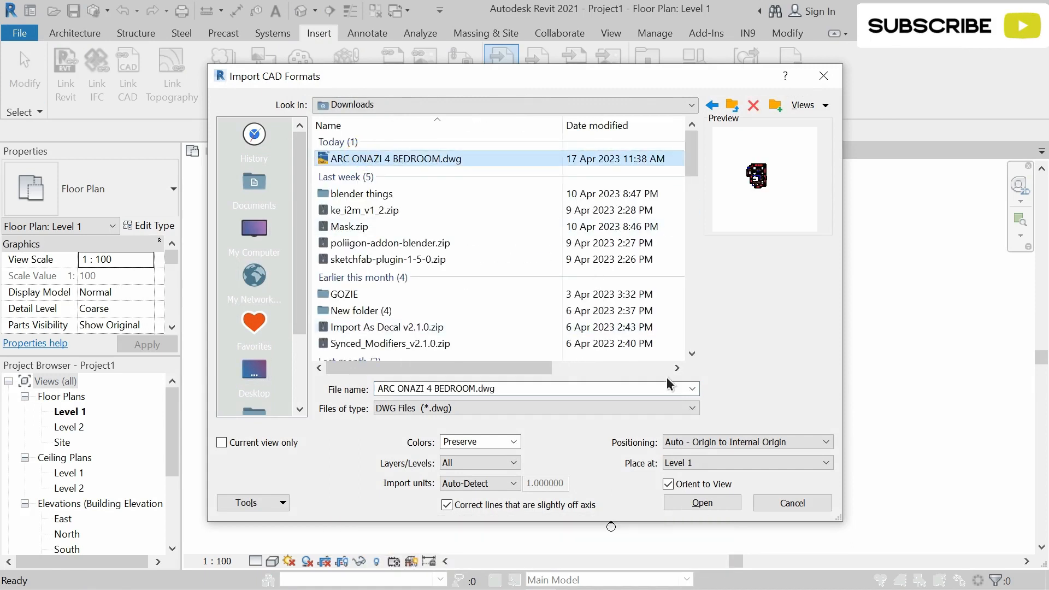
pyautogui.click(701, 503)
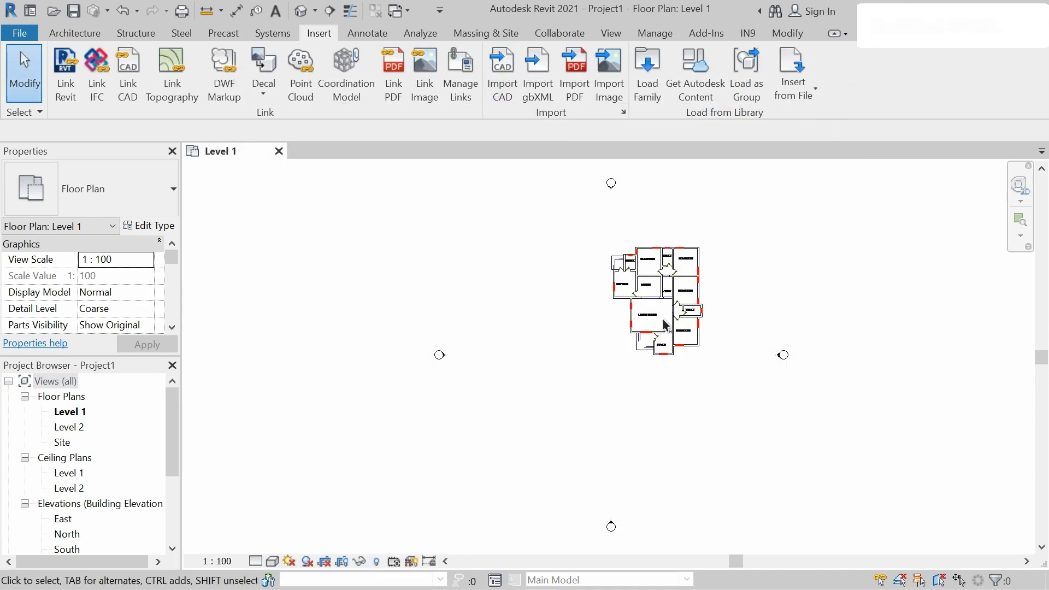
# Move the imported floor plan to the centre of the area between the four elevation markers
pyautogui.click(666, 305)
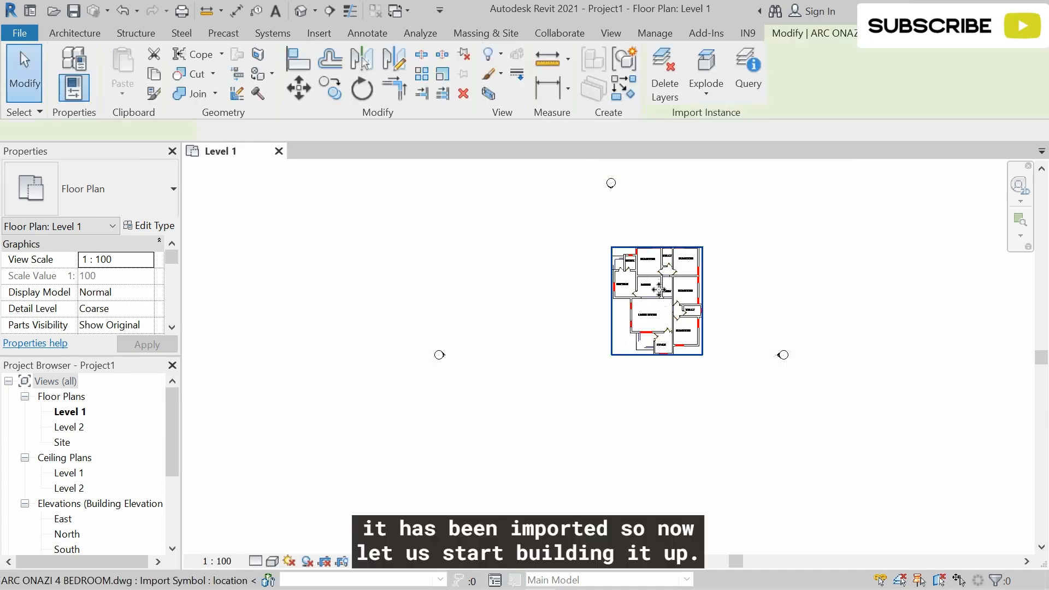
pyautogui.moveTo(665, 285); pyautogui.dragTo(591, 337)
pyautogui.click(672, 356)
pyautogui.scroll(5, 597, 336)
pyautogui.moveTo(597, 336); pyautogui.dragTo(608, 273, button='middle')
pyautogui.scroll(-2, 556, 264)
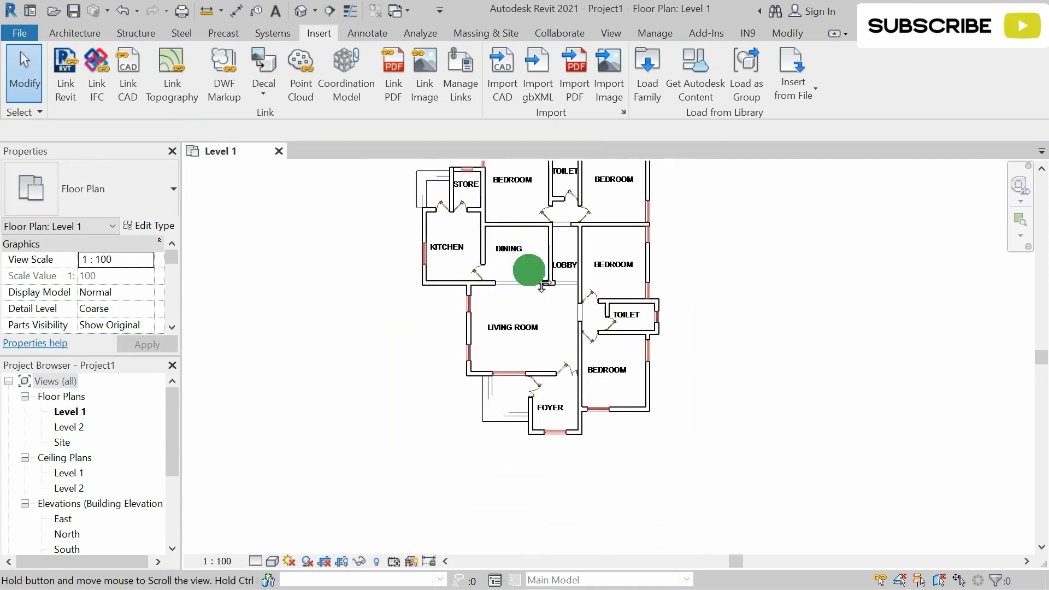
pyautogui.moveTo(529, 269); pyautogui.dragTo(526, 316, button='middle')
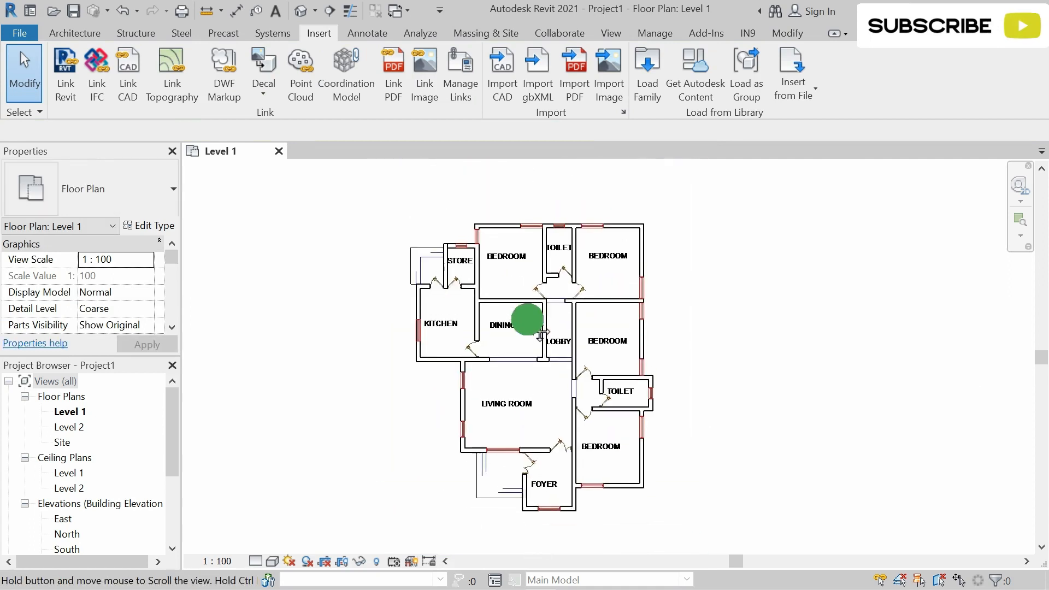
# Set the elevation of Level 2 to 600 mm in the East elevation view
pyautogui.click(73, 33)
pyautogui.scroll(-2, 124, 427)
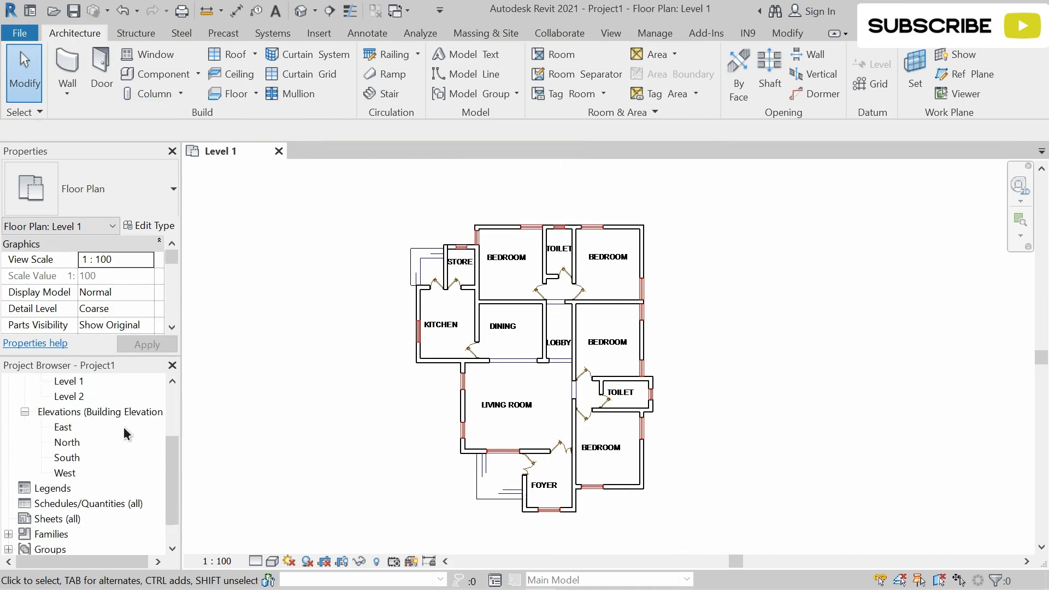
pyautogui.doubleClick(62, 429)
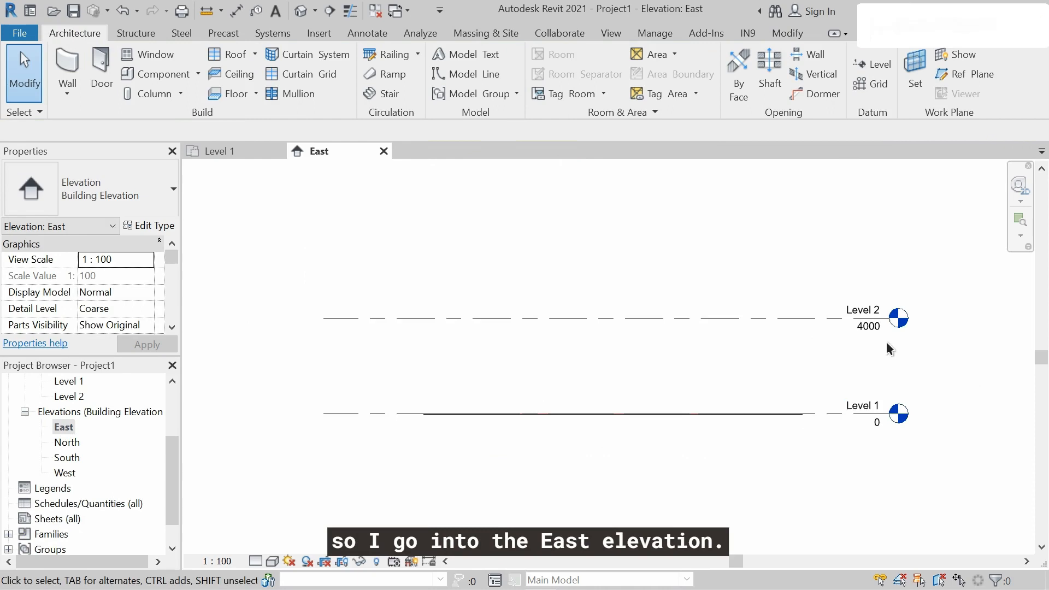
pyautogui.scroll(3, 870, 325)
pyautogui.click(853, 315)
pyautogui.click(853, 315)
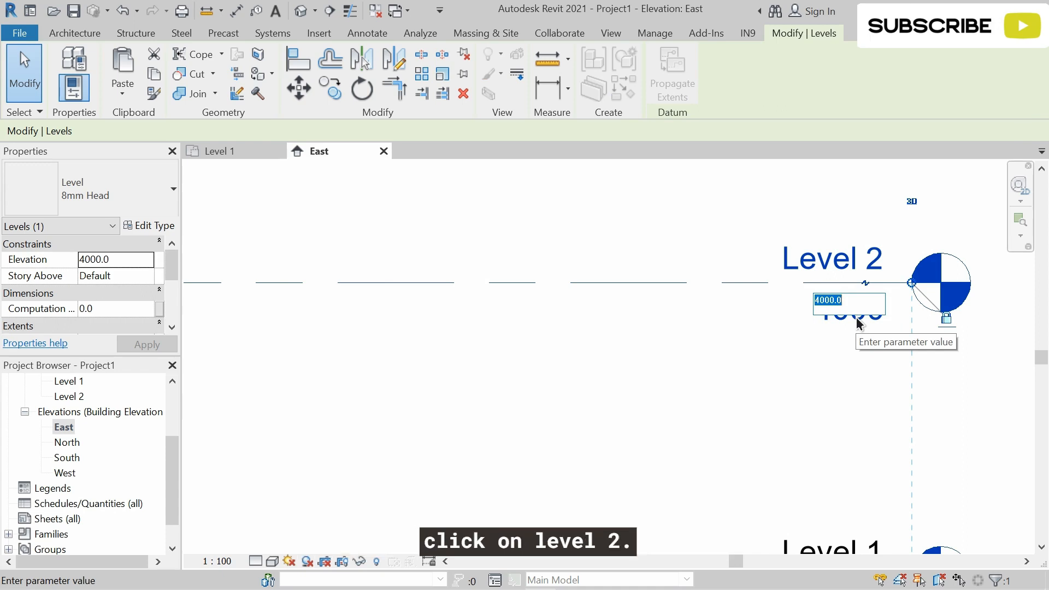
pyautogui.write('600')
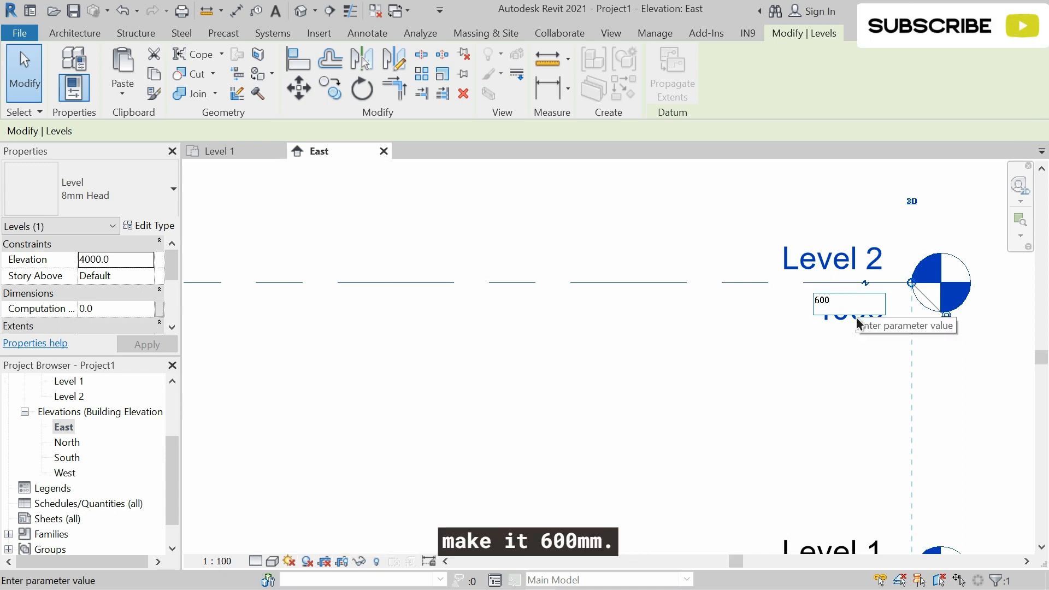
pyautogui.press('Return')
# Add a new level 3000 mm above Level 2, with its ends matching the existing levels' extent
pyautogui.scroll(-2, 846, 313)
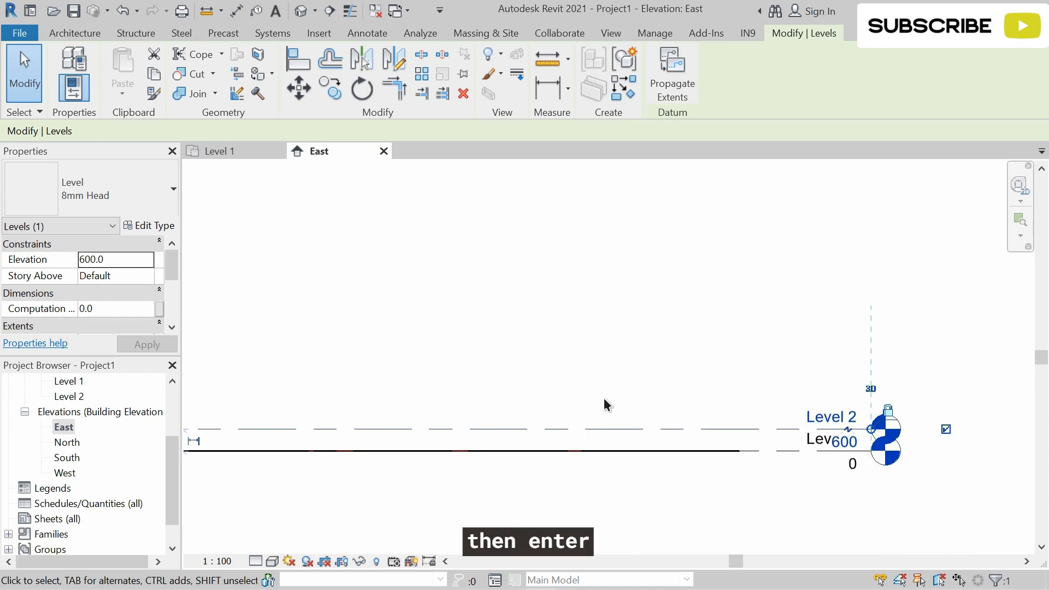
pyautogui.moveTo(644, 402); pyautogui.dragTo(847, 403, button='middle')
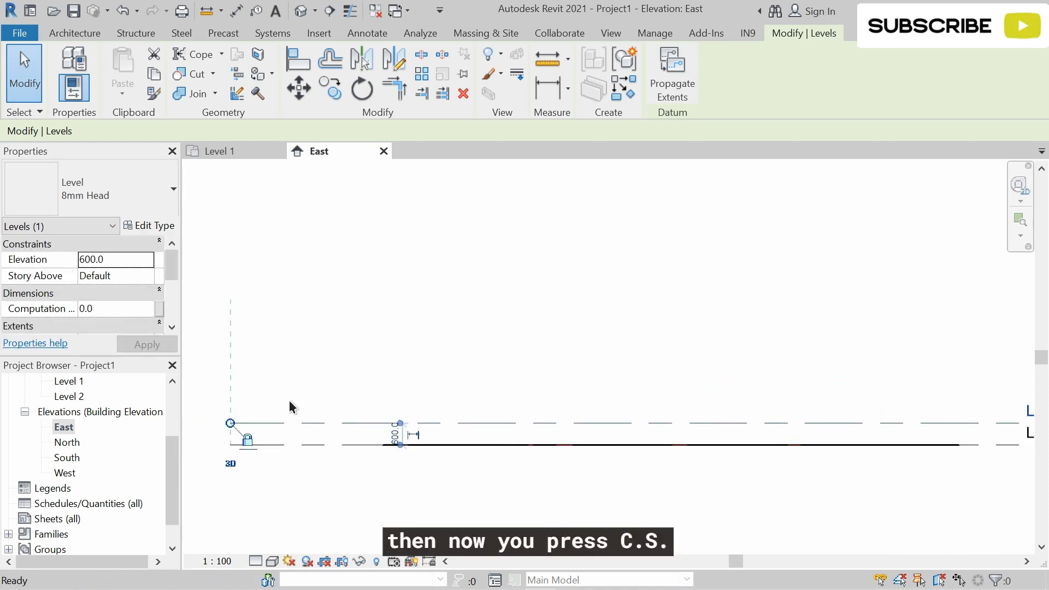
pyautogui.press('c')
pyautogui.press('s')
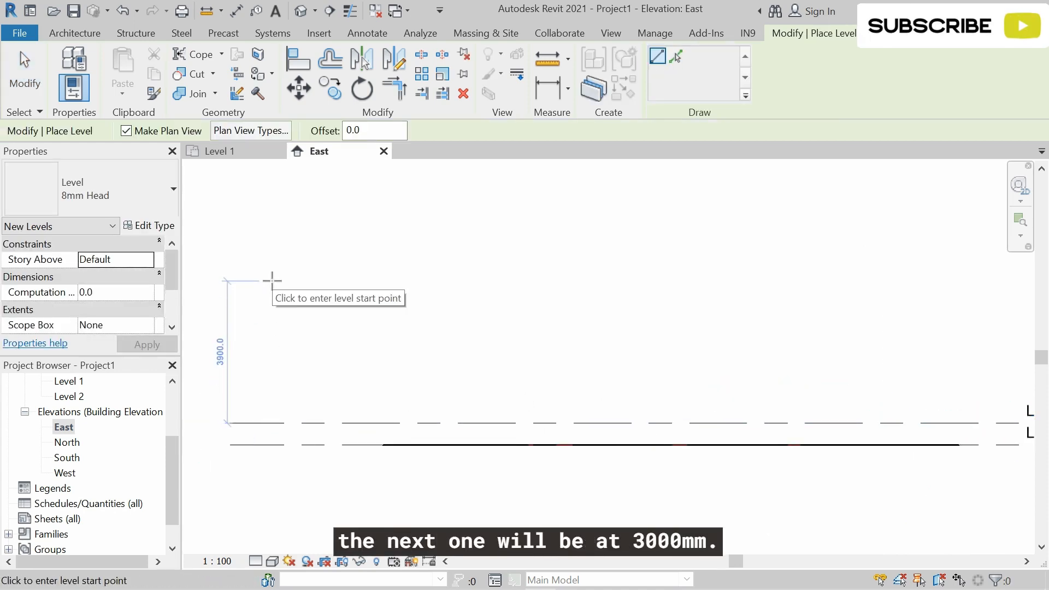
pyautogui.write('3000')
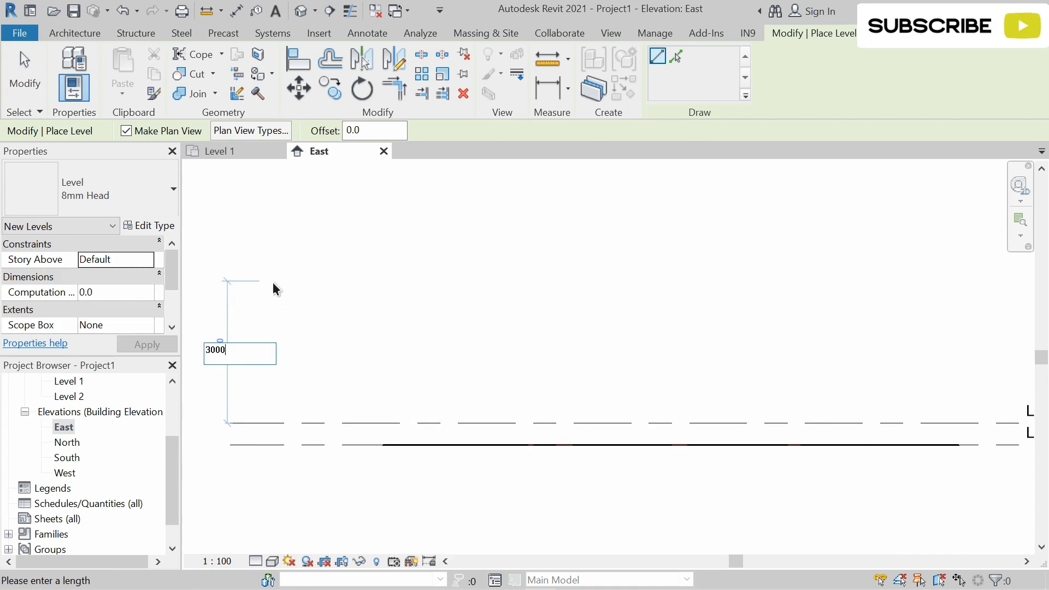
pyautogui.press('Return')
pyautogui.scroll(-2, 275, 284)
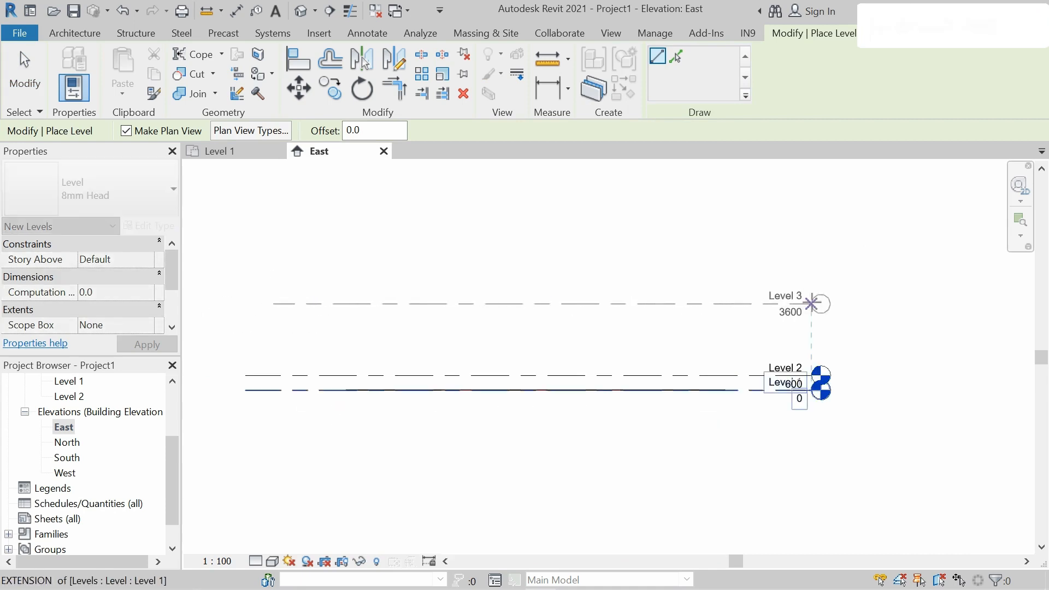
pyautogui.click(811, 303)
pyautogui.press('Escape')
pyautogui.press('Escape')
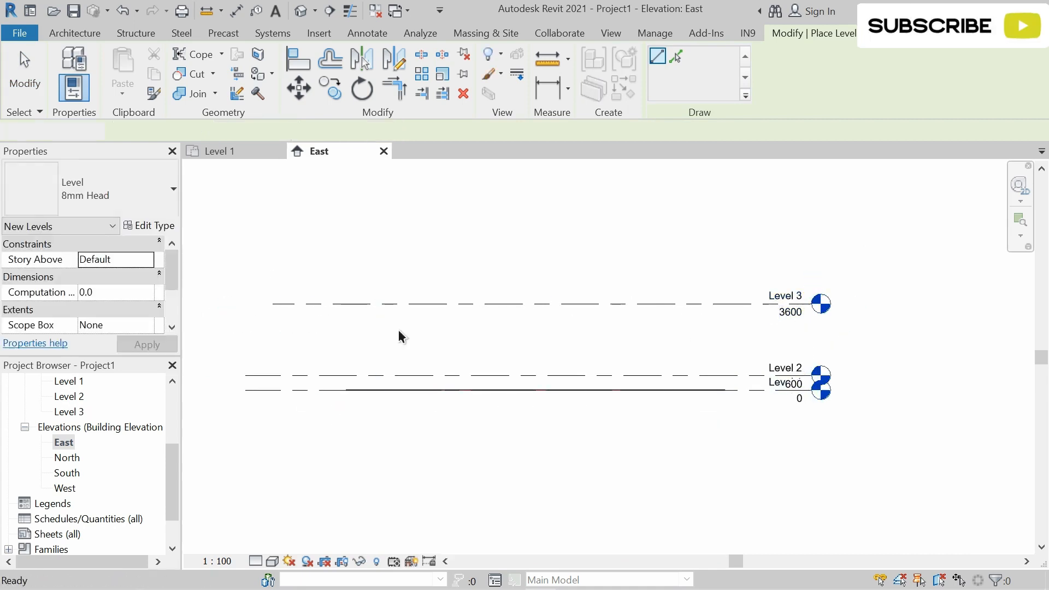
# Open the Level 1 floor plan to work on the imported drawing
pyautogui.scroll(1, 399, 329)
pyautogui.scroll(2, 60, 423)
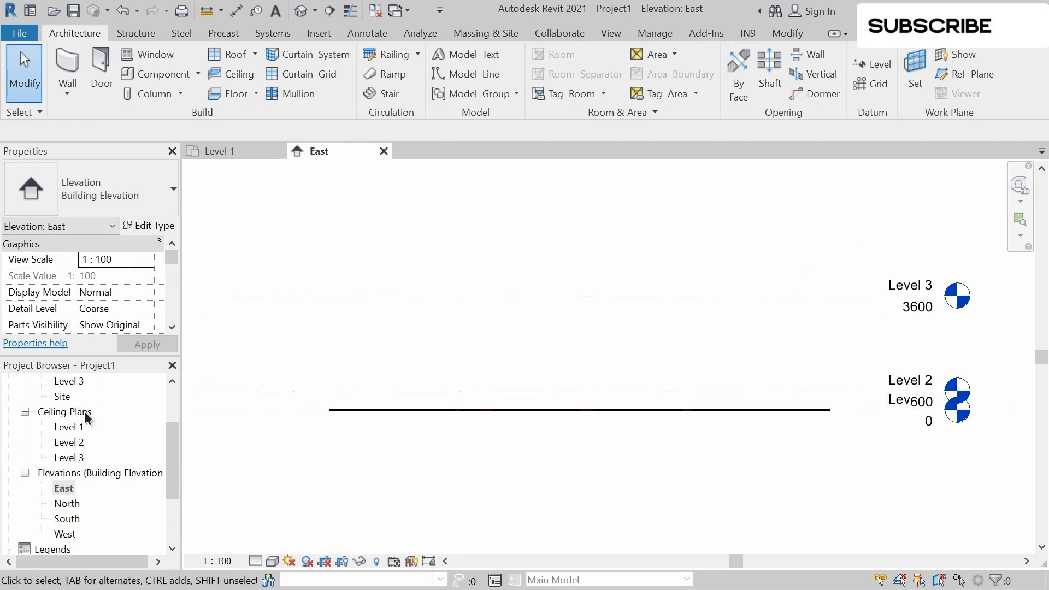
pyautogui.scroll(3, 62, 428)
pyautogui.doubleClick(64, 428)
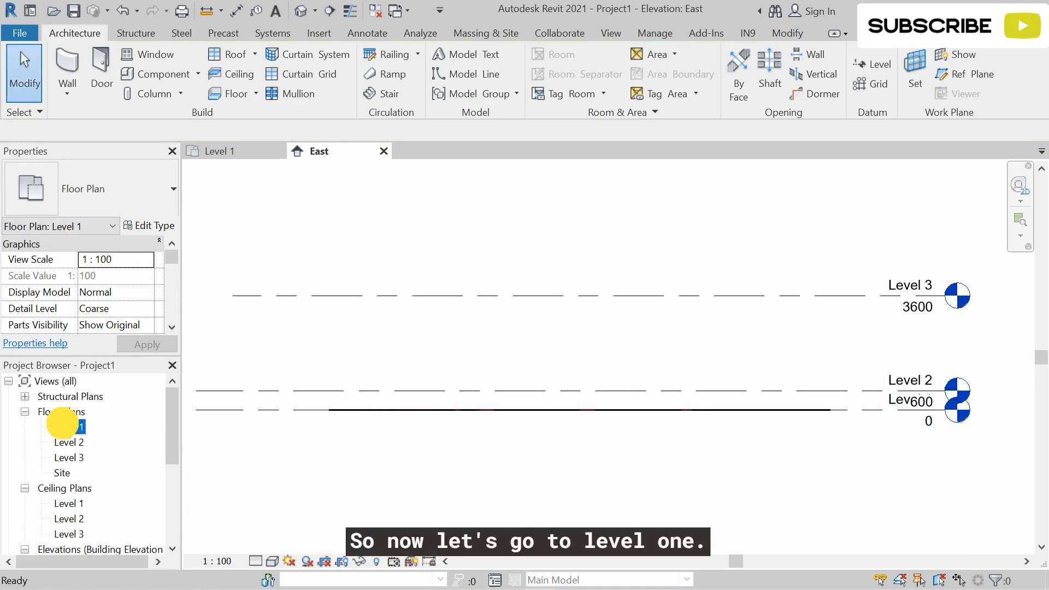
pyautogui.scroll(1, 508, 196)
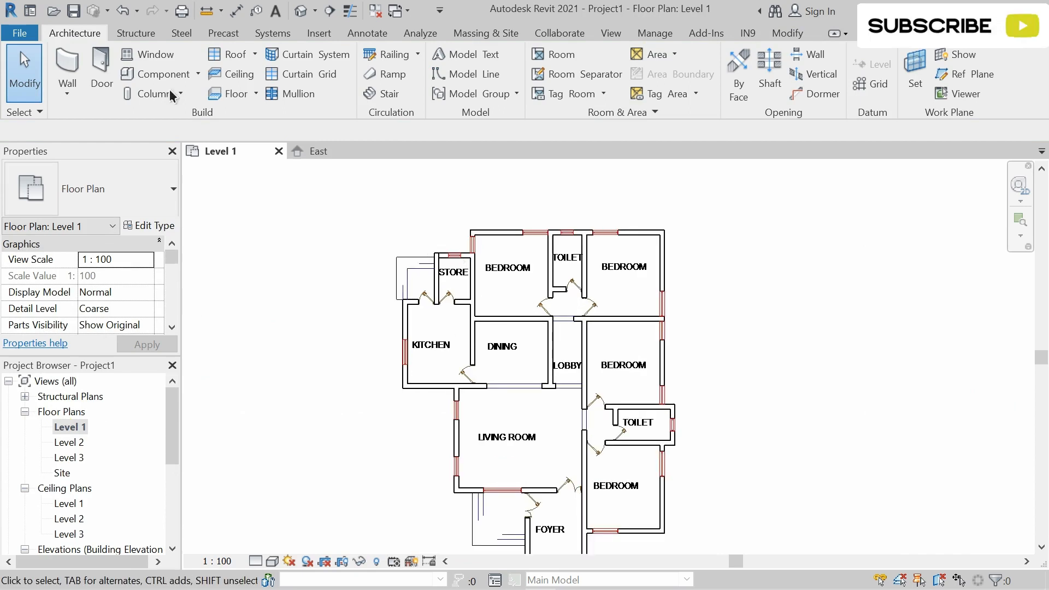
# Duplicate the Generic - 200mm wall type as "230" and set its structure layer thickness to 230 mm
pyautogui.click(65, 67)
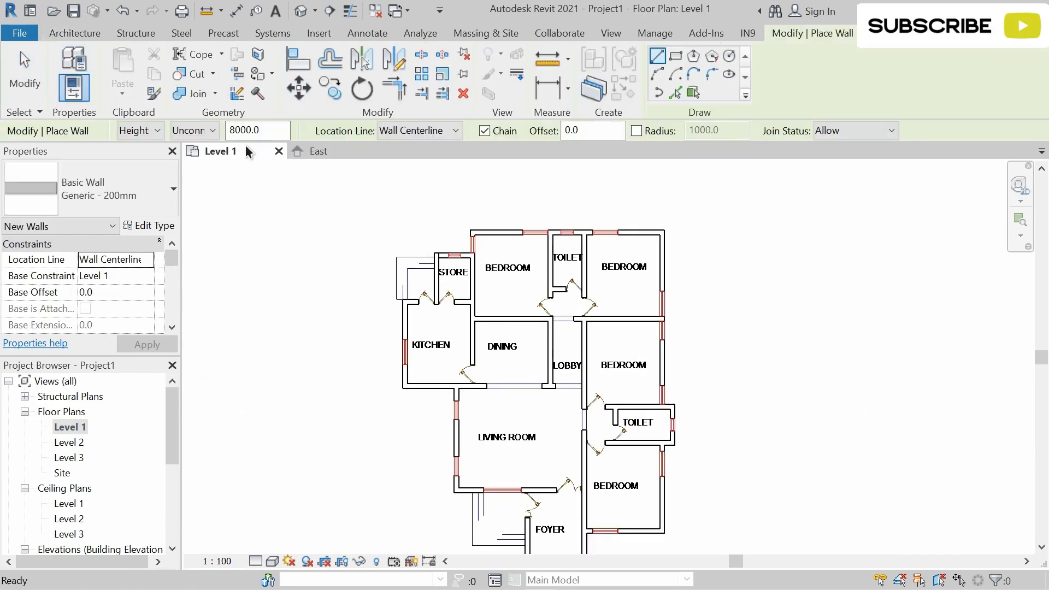
pyautogui.click(149, 226)
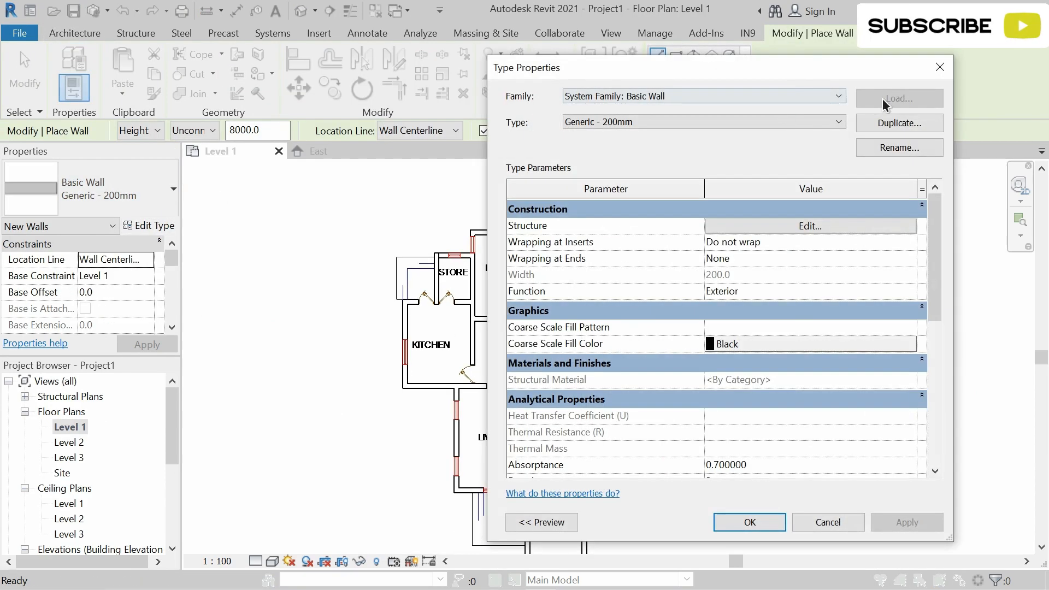
pyautogui.click(866, 124)
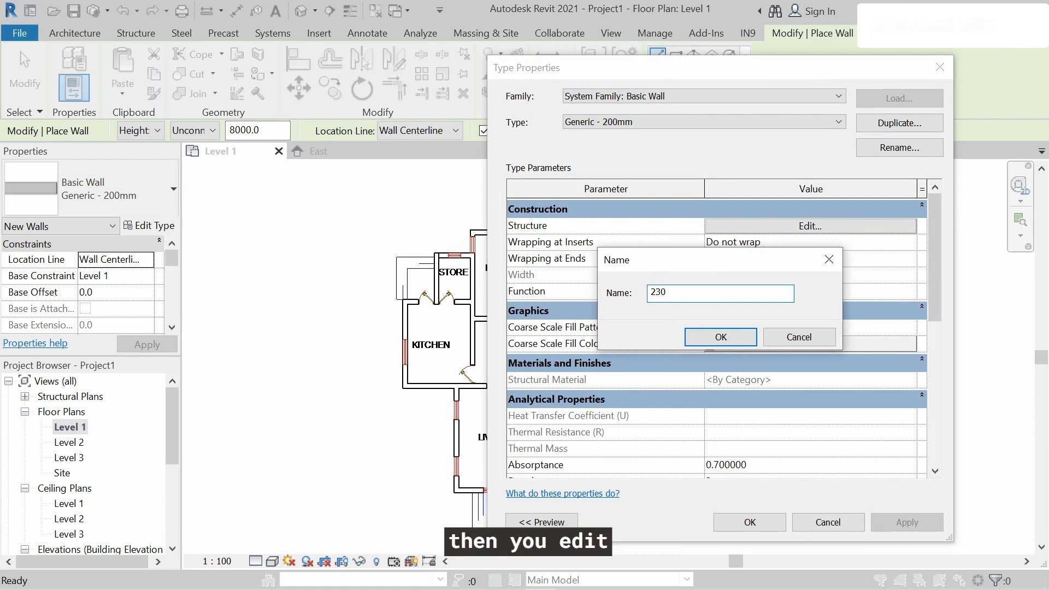
pyautogui.click(721, 337)
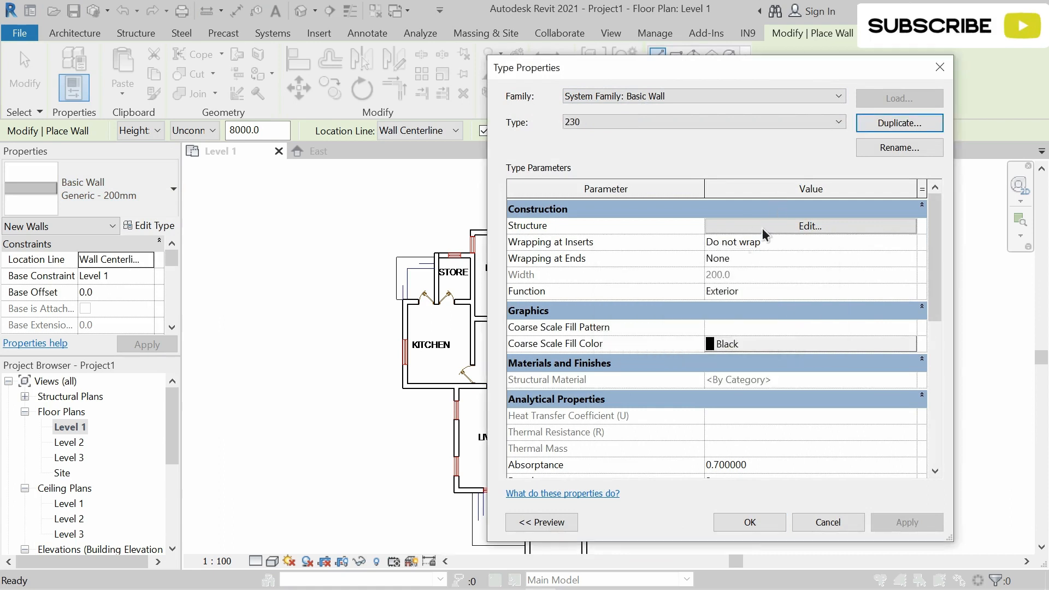
pyautogui.click(763, 226)
pyautogui.click(744, 236)
pyautogui.moveTo(744, 236); pyautogui.dragTo(704, 236)
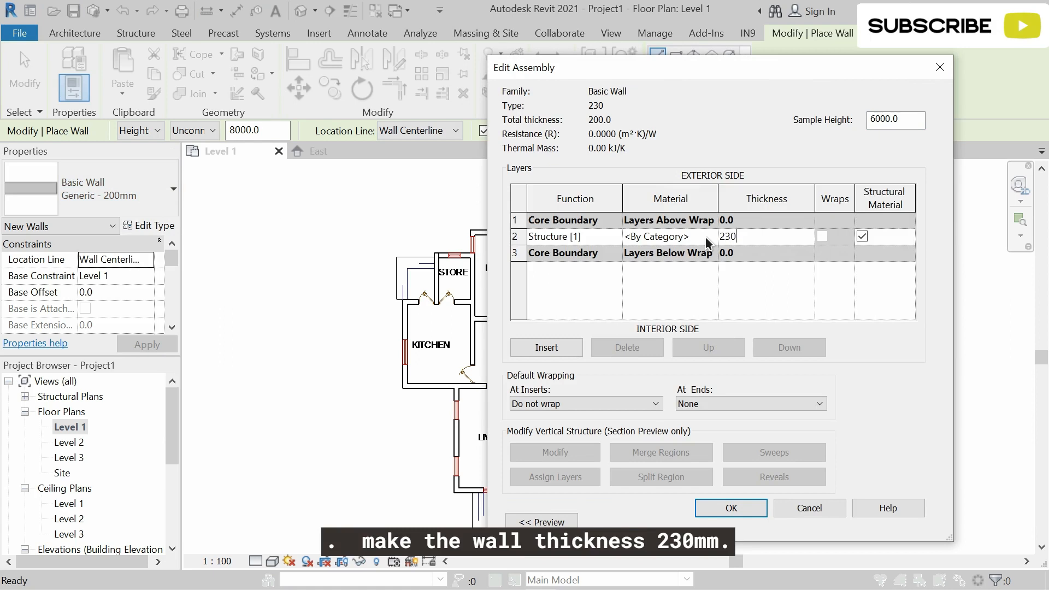
pyautogui.click(732, 507)
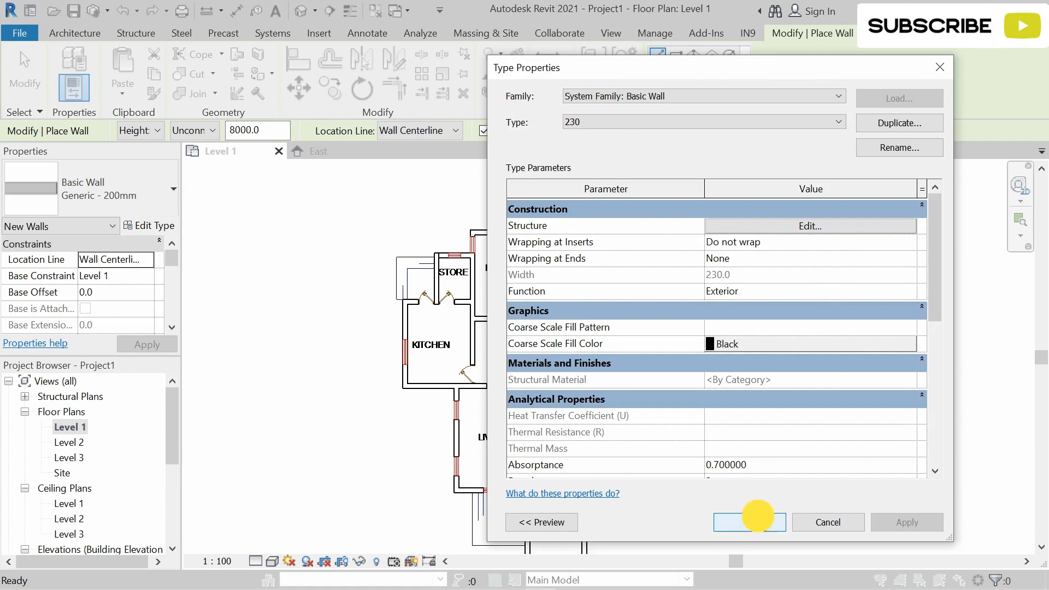
pyautogui.click(749, 522)
# Set the unconnected height of the new walls to 600 mm
pyautogui.scroll(-1, 113, 327)
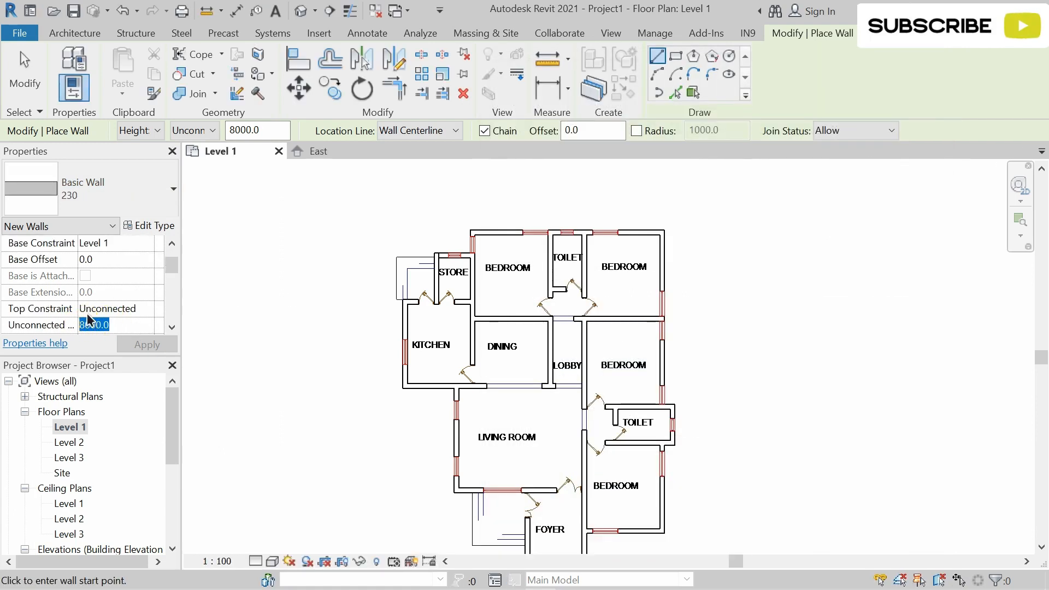
pyautogui.write('600')
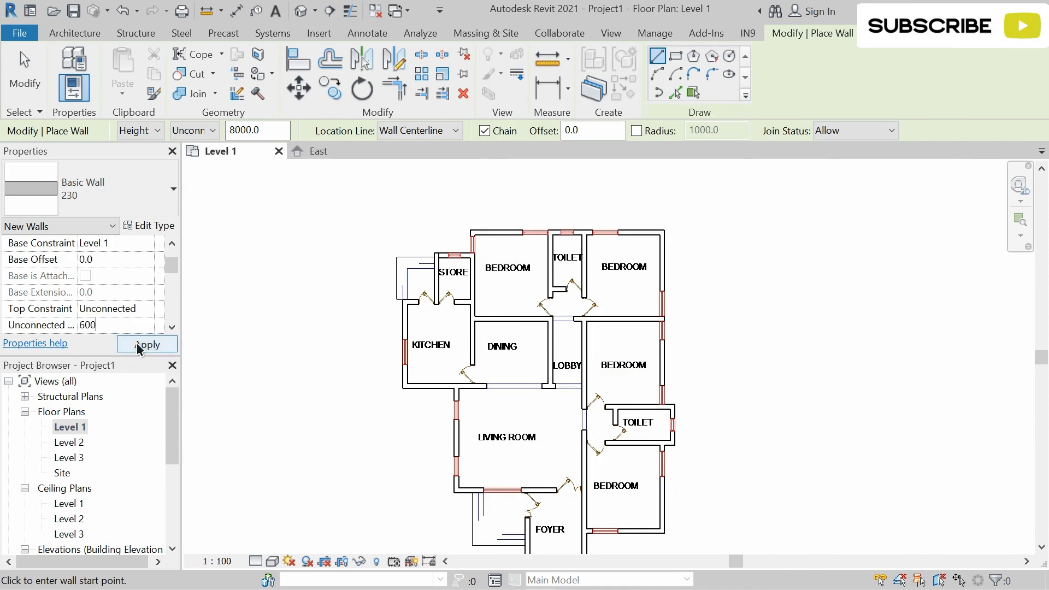
pyautogui.scroll(5, 490, 223)
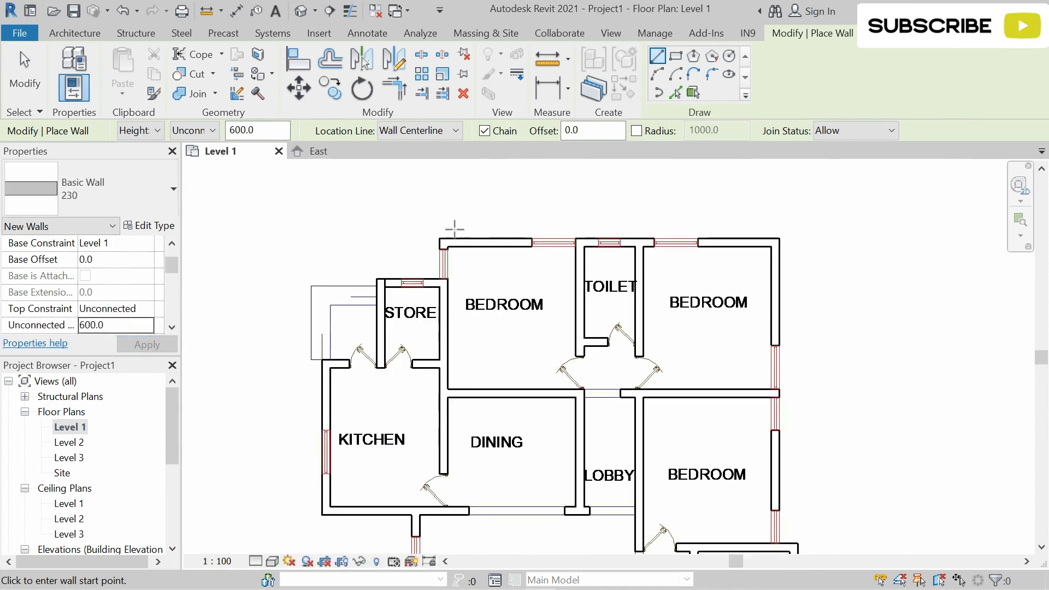
# Trace the plan's upper exterior wall about 9100 mm long, continuing down the right-hand bedrooms' outer side to the projecting toilet
pyautogui.click(436, 254)
pyautogui.moveTo(985, 254); pyautogui.dragTo(805, 254, button='middle')
pyautogui.click(811, 257)
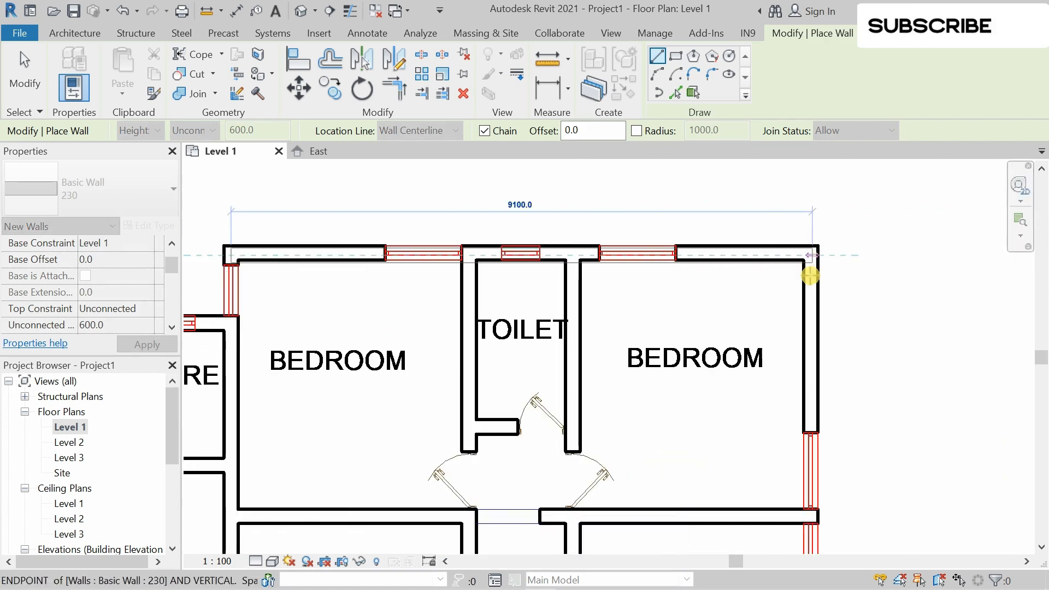
pyautogui.scroll(-3, 812, 350)
pyautogui.moveTo(813, 407); pyautogui.dragTo(815, 196, button='middle')
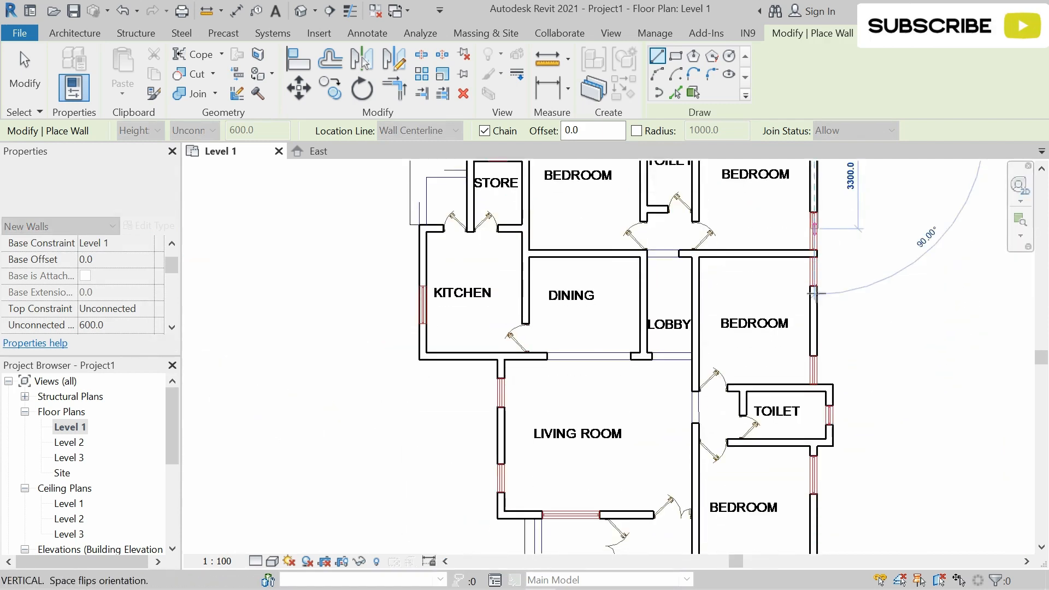
pyautogui.scroll(3, 813, 388)
pyautogui.click(813, 389)
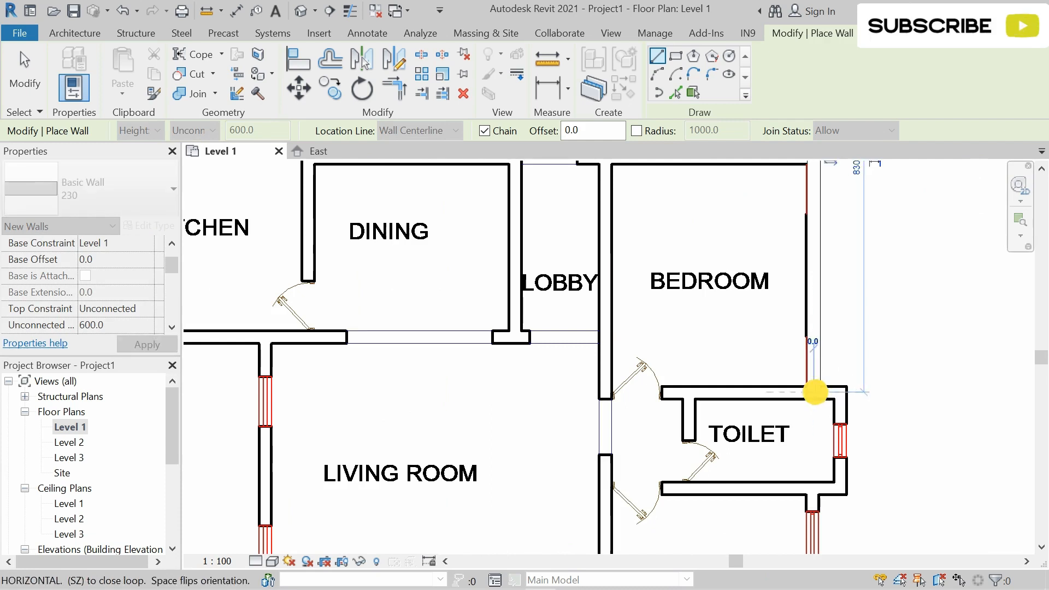
# Trace walls around the projecting toilet, continuing down the lowest bedroom's outer side and along its lower edge
pyautogui.click(840, 487)
pyautogui.scroll(-3, 813, 487)
pyautogui.moveTo(813, 479); pyautogui.dragTo(812, 357, button='middle')
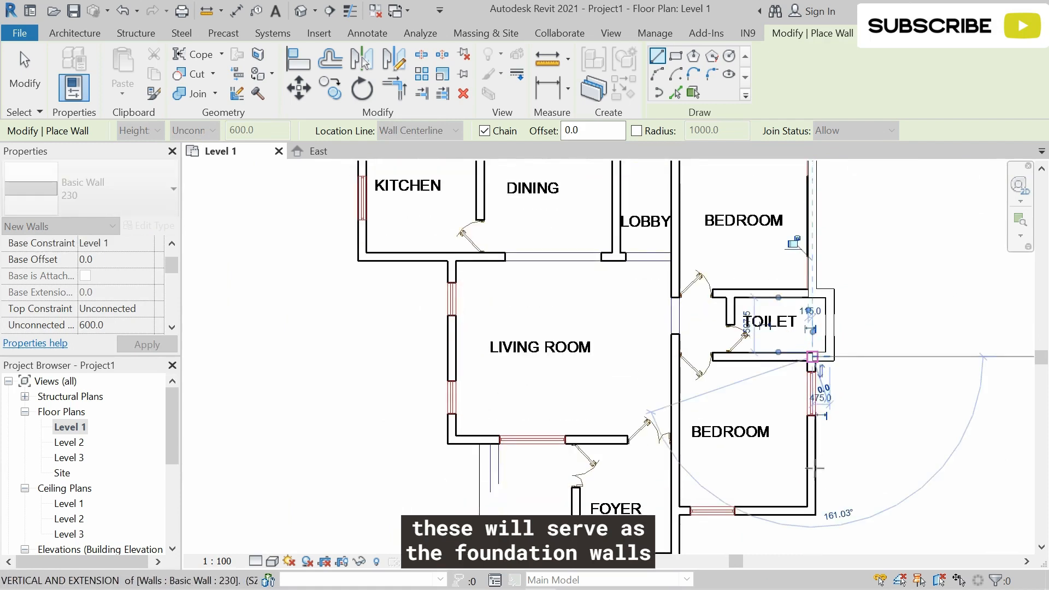
pyautogui.click(812, 511)
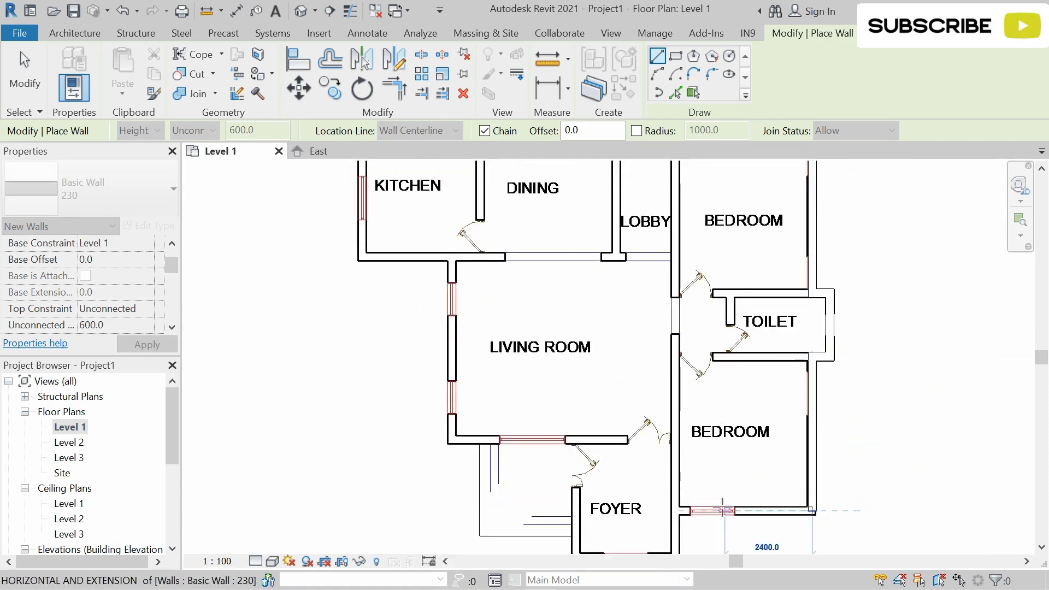
pyautogui.click(679, 510)
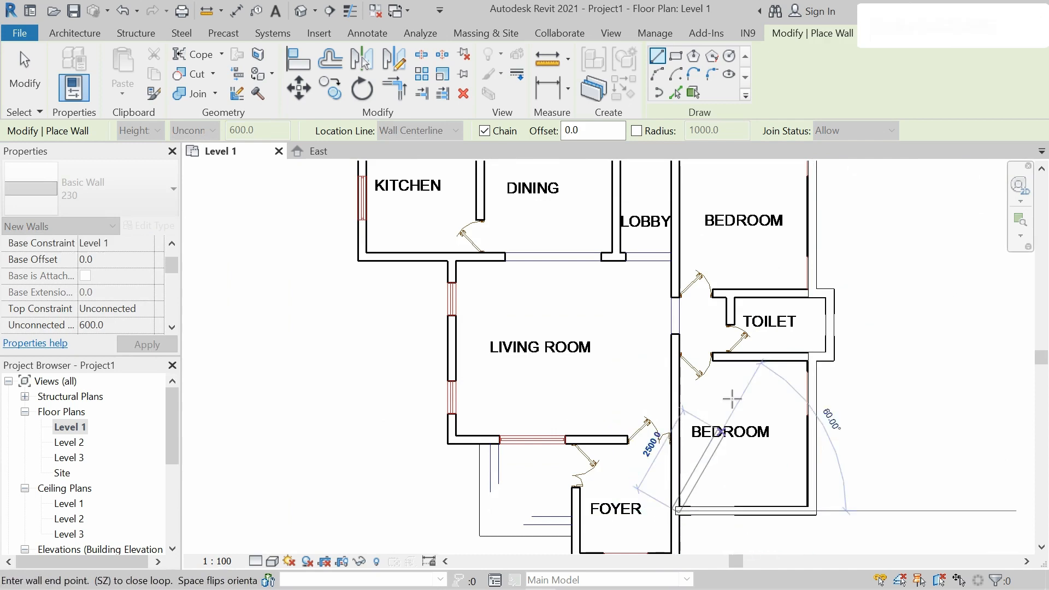
pyautogui.press('Escape')
# Draw the walls along the upper and lower sides of the projecting toilet, each extending across to the living room's side wall line
pyautogui.click(808, 361)
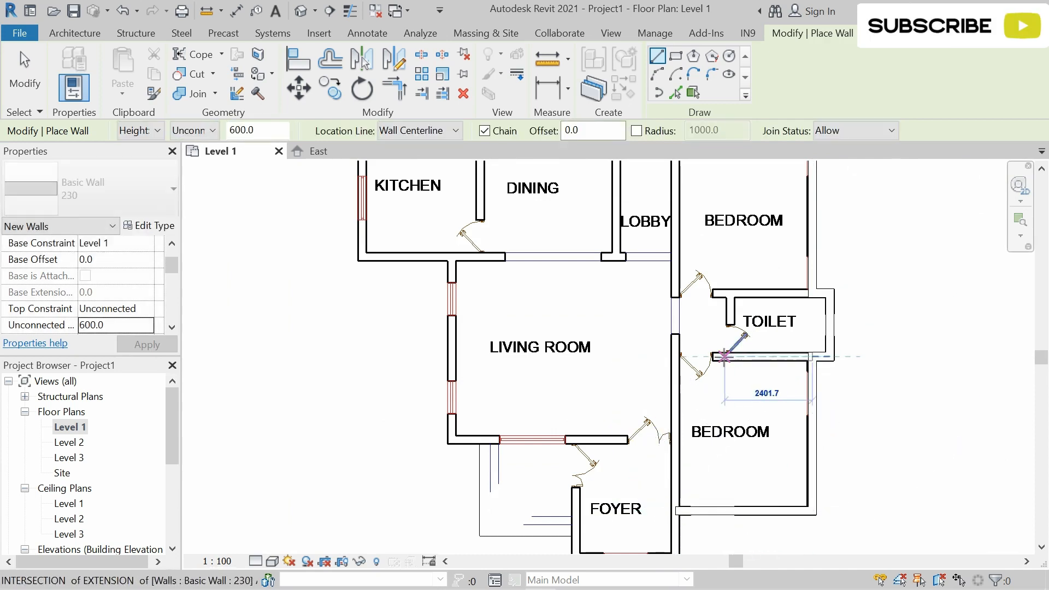
pyautogui.click(681, 356)
pyautogui.press('Escape')
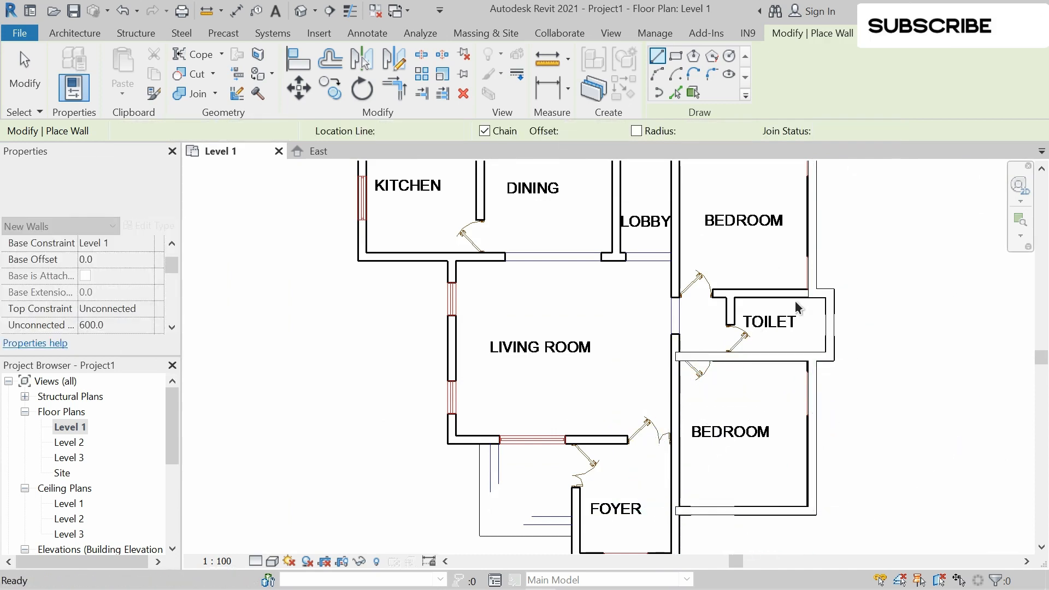
pyautogui.click(807, 289)
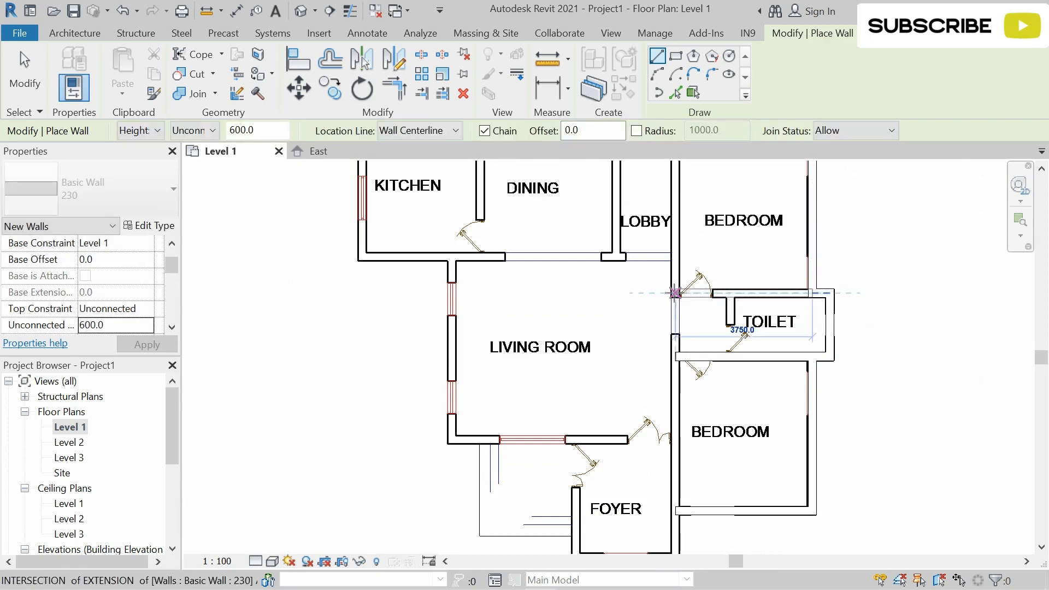
pyautogui.click(678, 290)
pyautogui.press('Escape')
# Draw the partition wall between the projecting toilet and its entrance space, joining the two long toilet walls
pyautogui.click(730, 292)
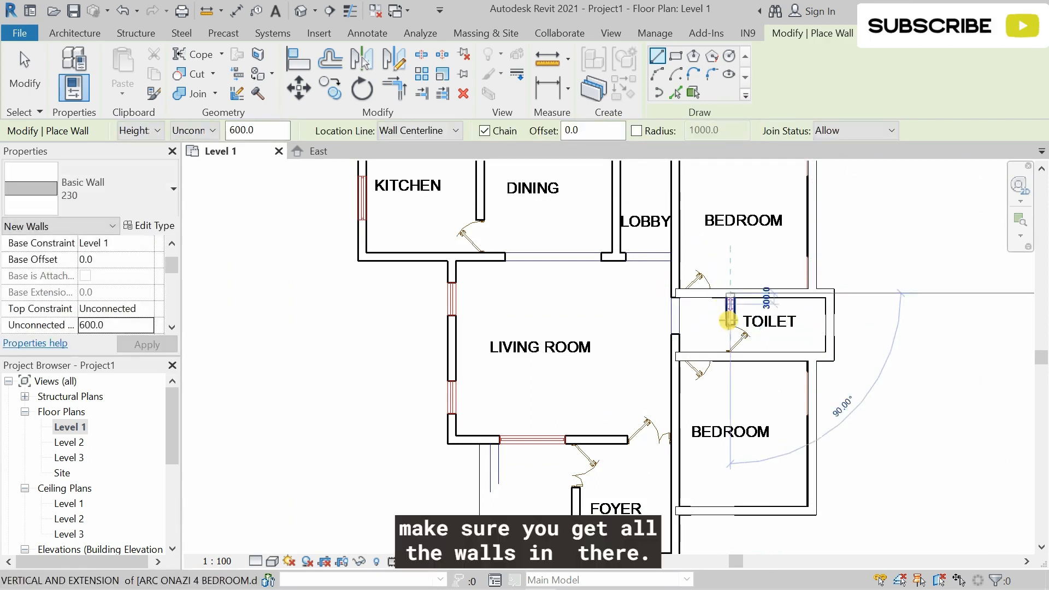
pyautogui.click(730, 352)
pyautogui.press('Escape')
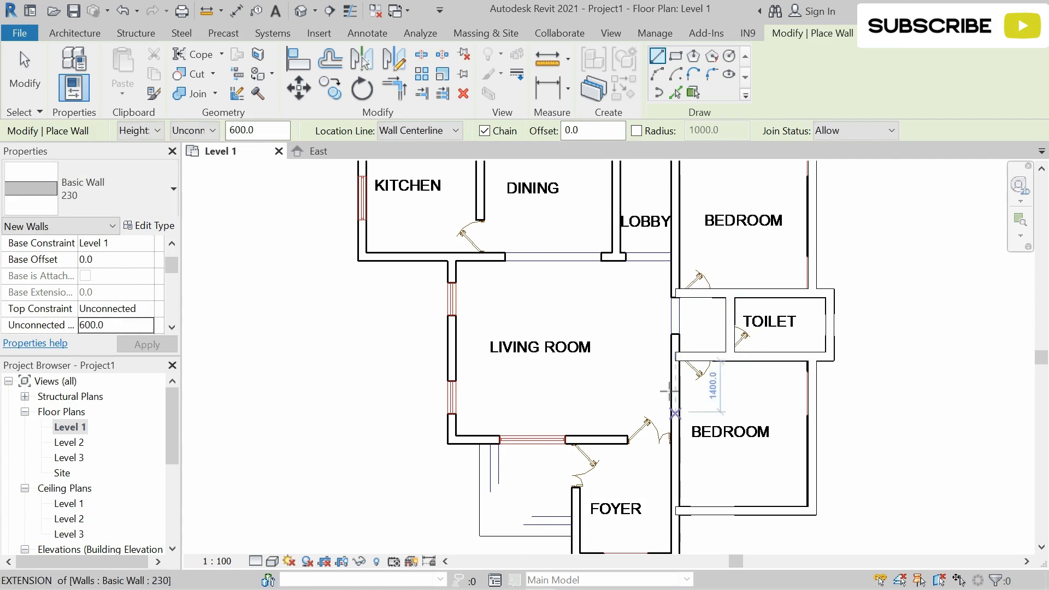
# Draw the long central wall from the upper exterior wall past the lobby and living room toward the foyer corner
pyautogui.scroll(-2, 672, 385)
pyautogui.moveTo(684, 270); pyautogui.dragTo(683, 328, button='middle')
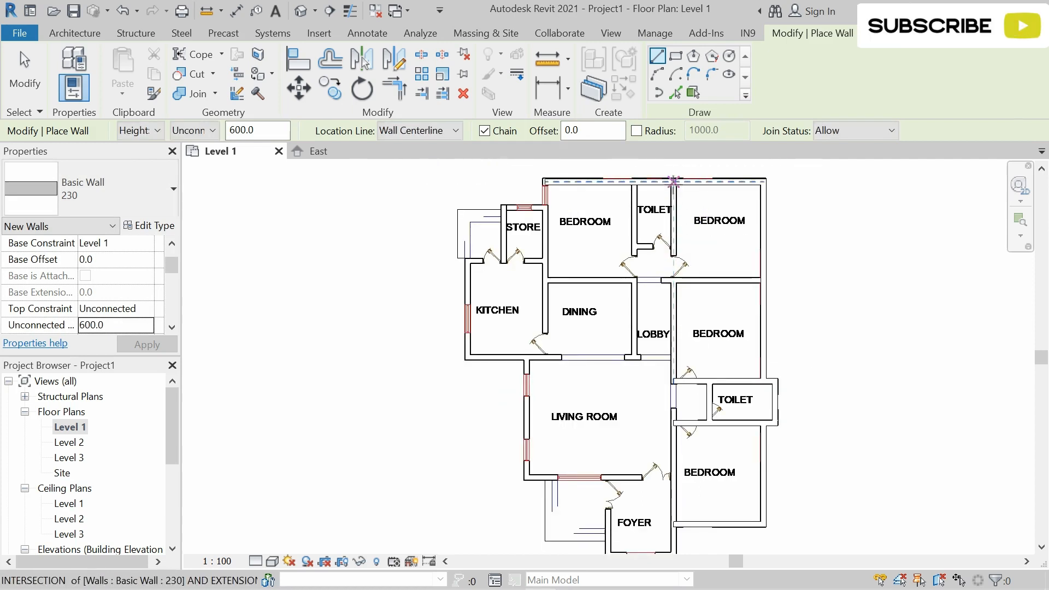
pyautogui.scroll(3, 673, 182)
pyautogui.click(672, 179)
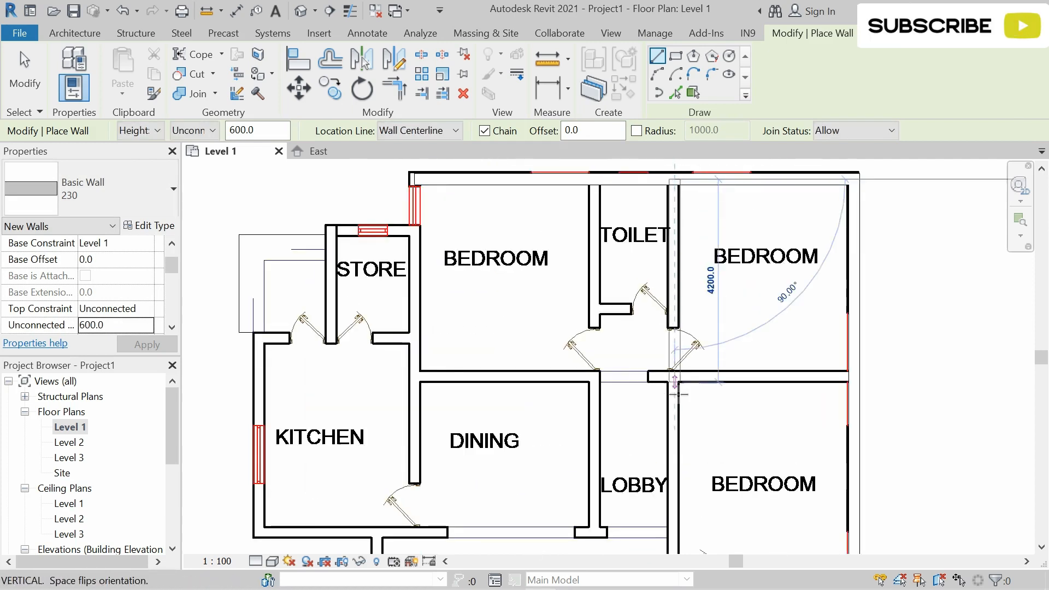
pyautogui.scroll(-3, 676, 385)
pyautogui.moveTo(674, 381); pyautogui.dragTo(672, 246, button='middle')
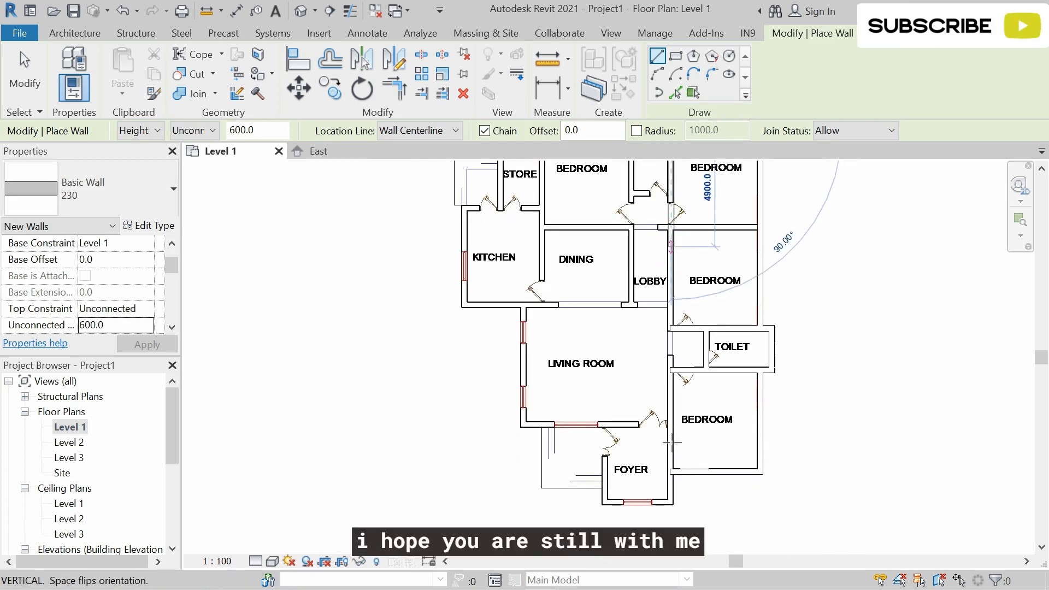
pyautogui.click(672, 501)
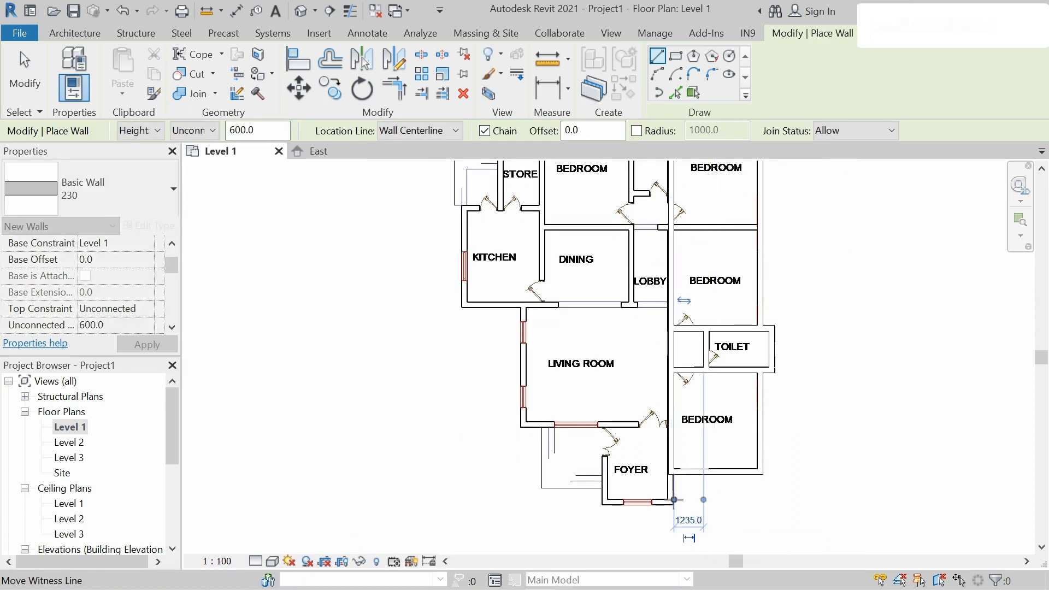
# Trace walls around the foyer, with a lower wall about 2760 mm long and the far side running up to the living room
pyautogui.moveTo(672, 428); pyautogui.dragTo(671, 286, button='middle')
pyautogui.scroll(2, 672, 319)
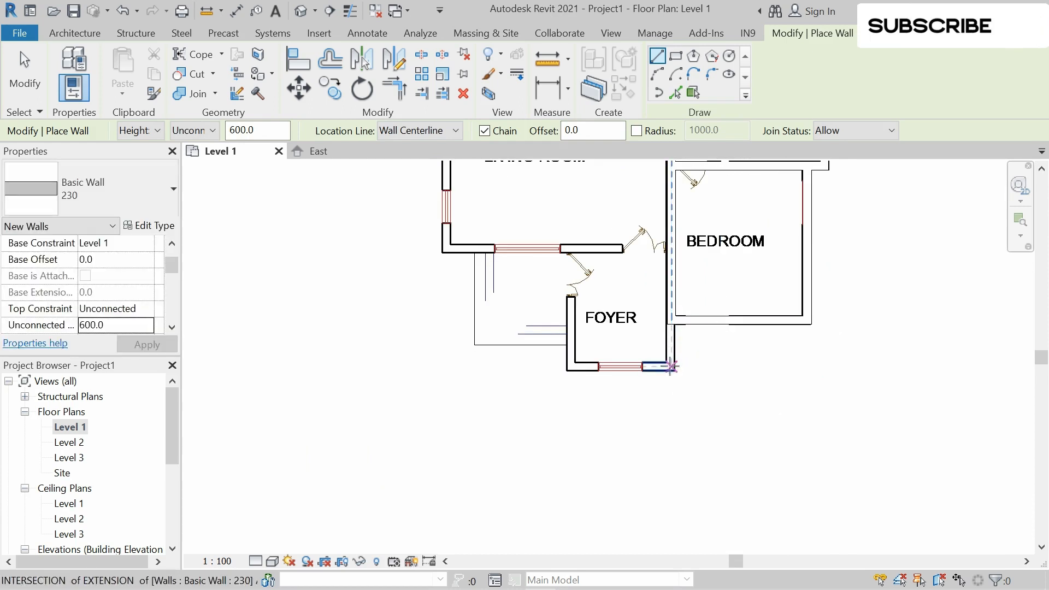
pyautogui.click(671, 322)
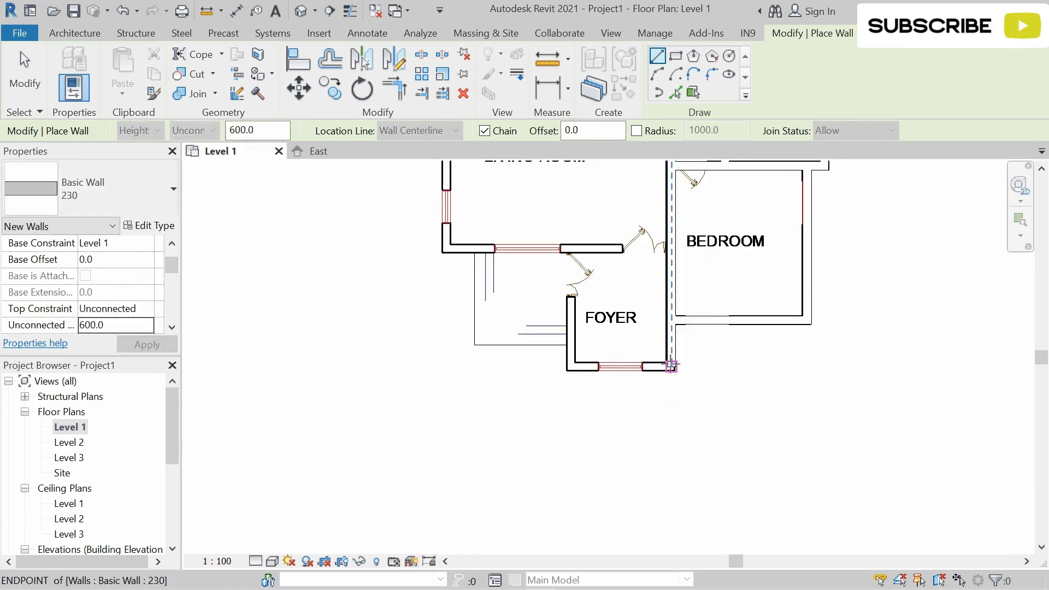
pyautogui.click(672, 367)
pyautogui.click(570, 367)
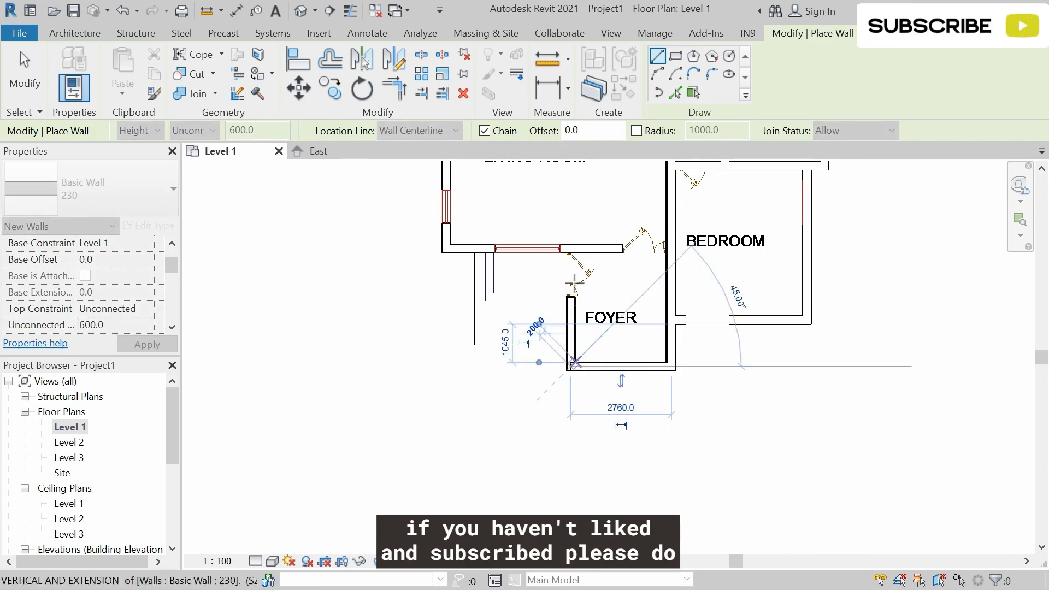
pyautogui.click(571, 247)
pyautogui.press('Escape')
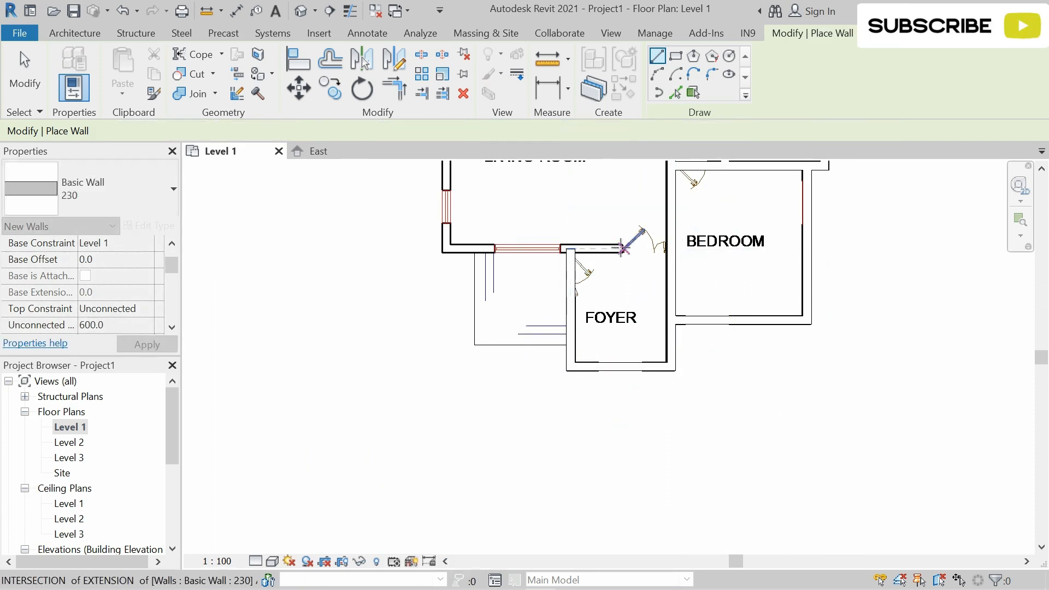
# Draw the living room's lower wall about 6160 mm long and its outer side wall up to the kitchen wall line
pyautogui.click(667, 248)
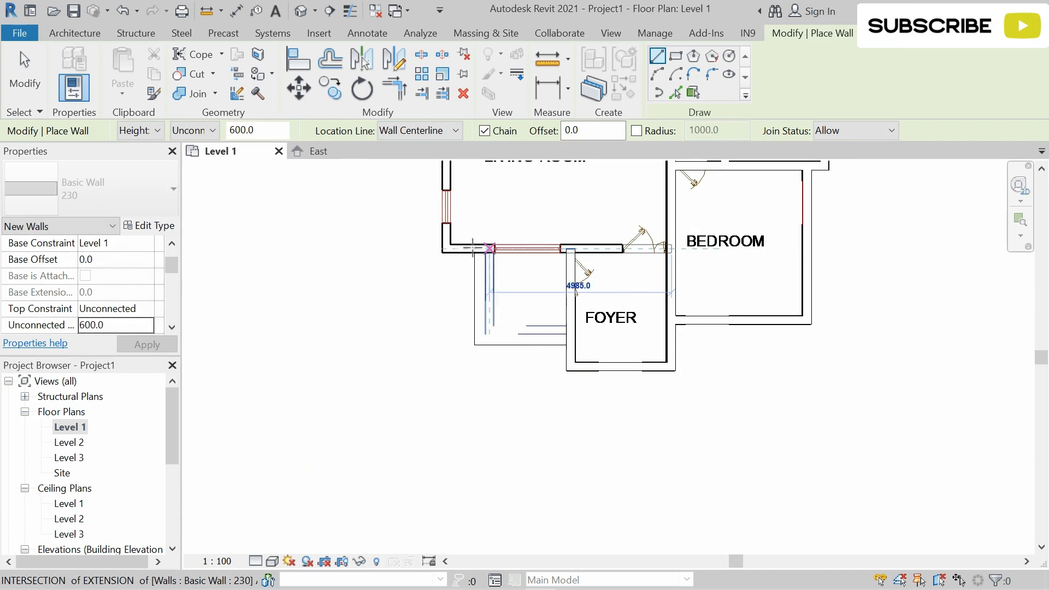
pyautogui.click(443, 246)
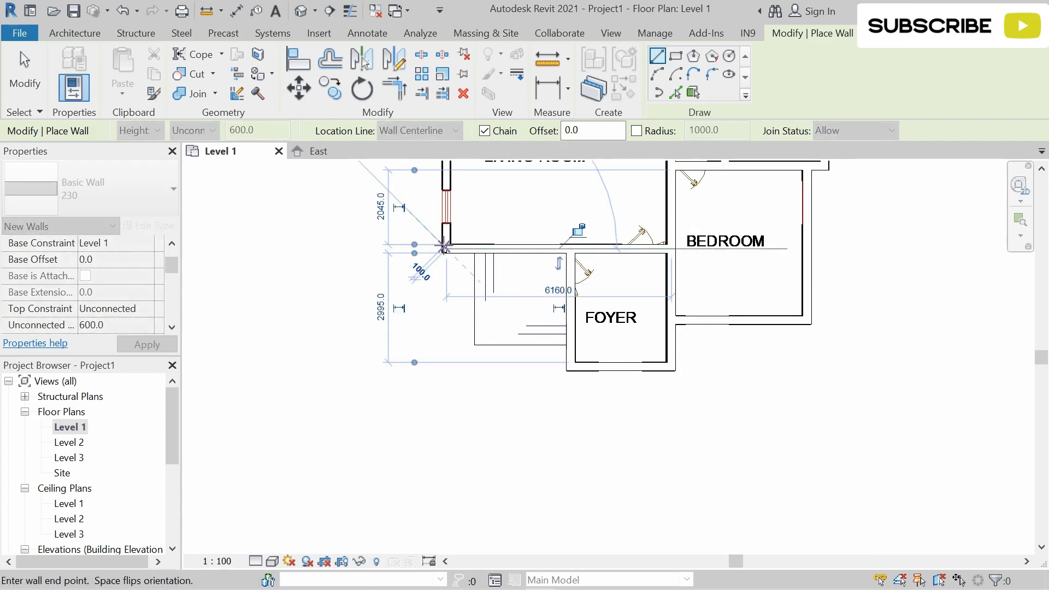
pyautogui.press('Escape')
pyautogui.moveTo(443, 248); pyautogui.dragTo(446, 371, button='middle')
pyautogui.click(447, 373)
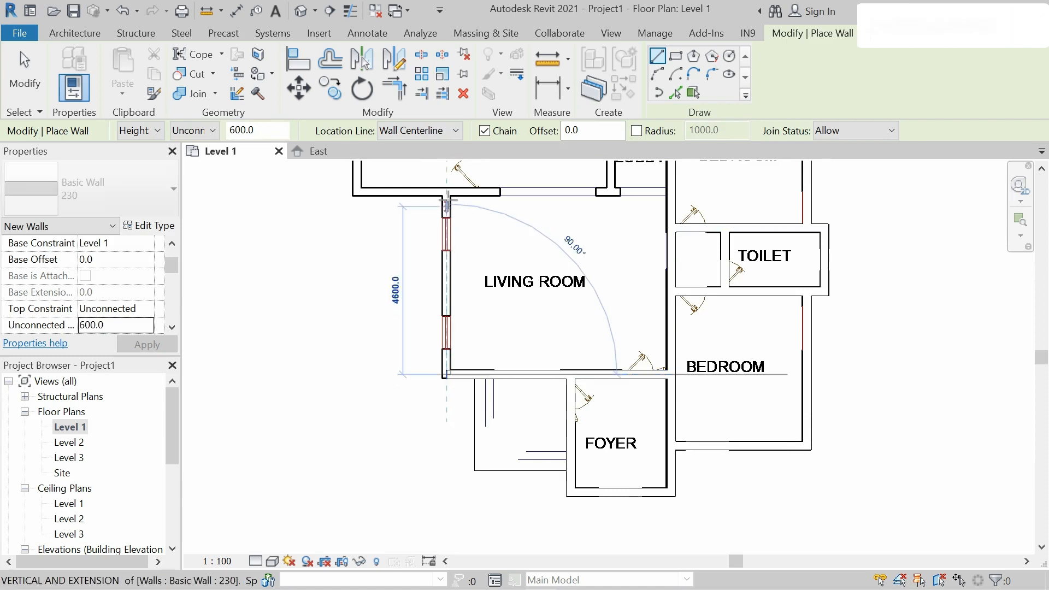
pyautogui.click(446, 191)
# Trace the kitchen's lower, outer and upper walls, ending the upper one at the bedroom wall line
pyautogui.moveTo(446, 191); pyautogui.dragTo(456, 349, button='middle')
pyautogui.click(365, 348)
pyautogui.moveTo(365, 201); pyautogui.dragTo(365, 347, button='middle')
pyautogui.click(366, 348)
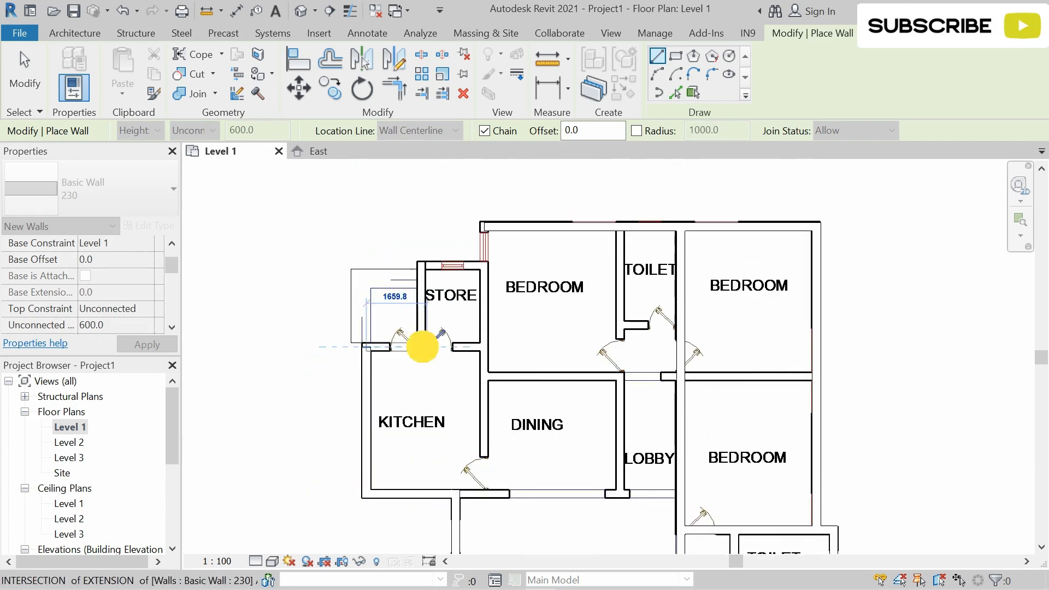
pyautogui.click(419, 264)
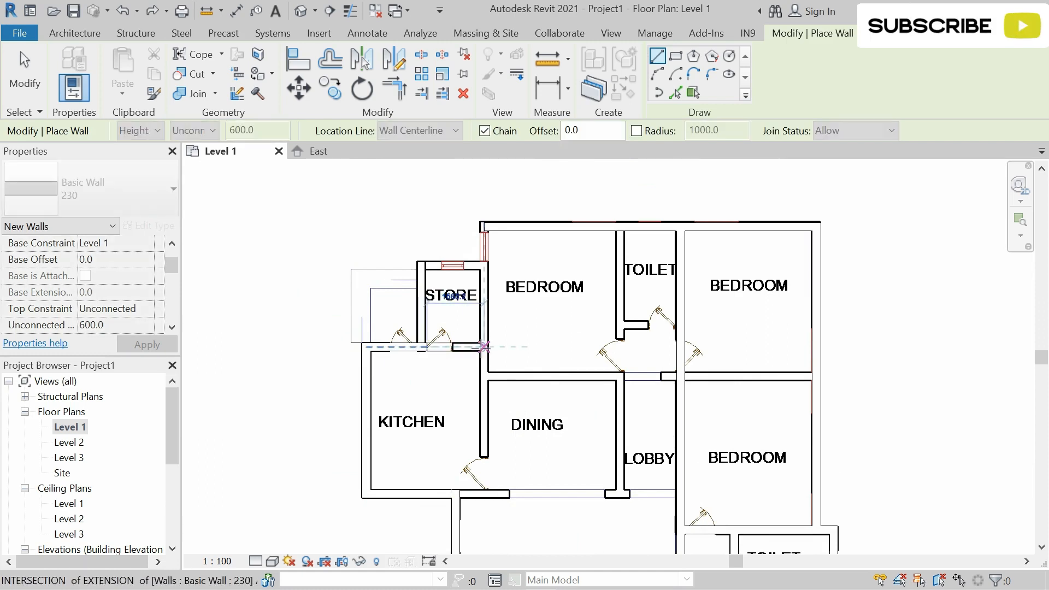
pyautogui.click(483, 347)
# Draw the wall from the plan's upper-left corner down between kitchen and dining, and enclose the store with its upper and outer walls
pyautogui.click(484, 226)
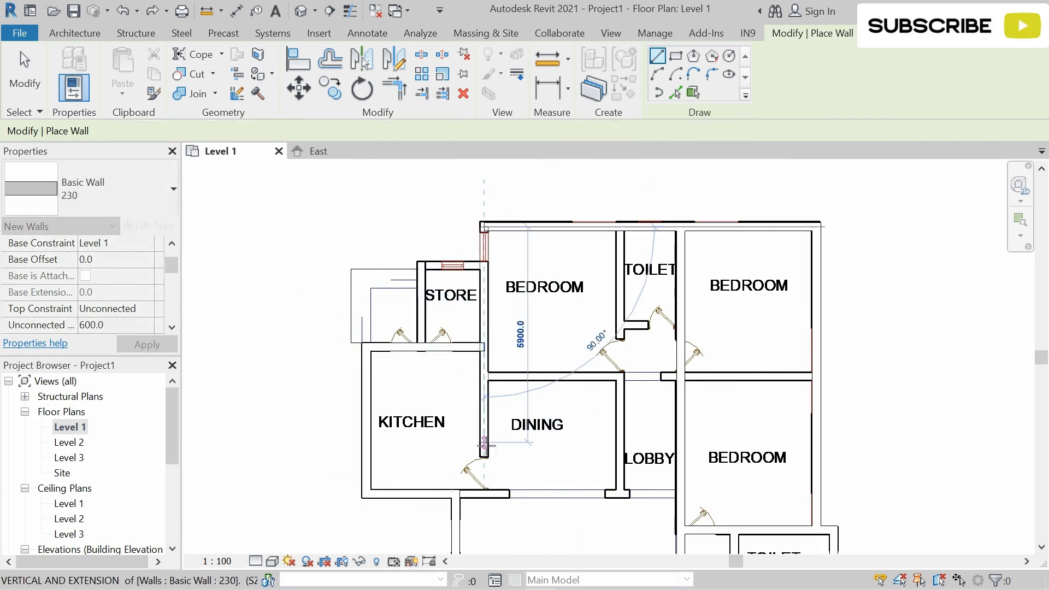
pyautogui.click(483, 493)
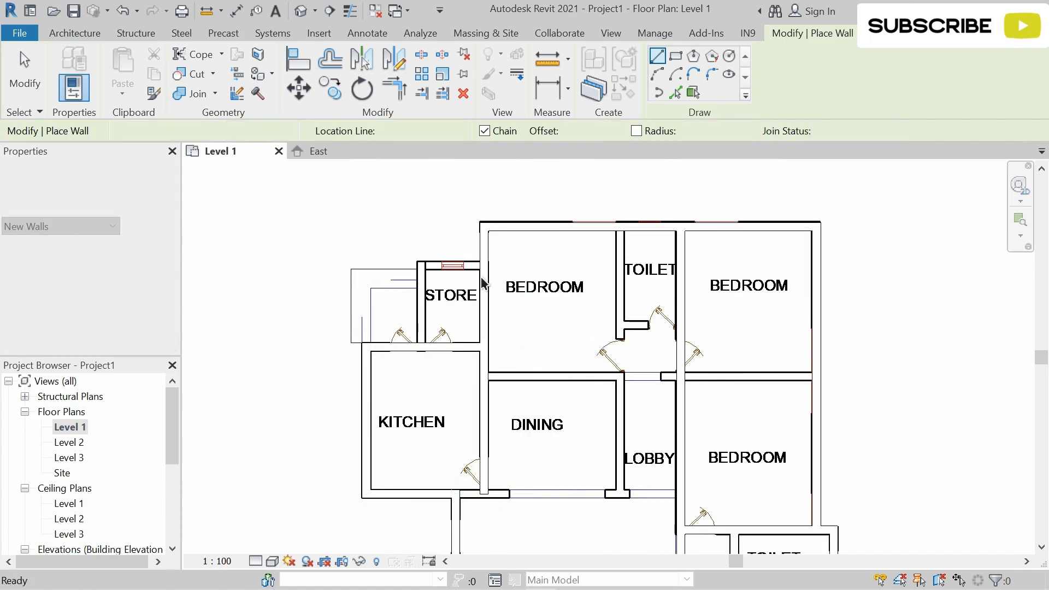
pyautogui.click(444, 264)
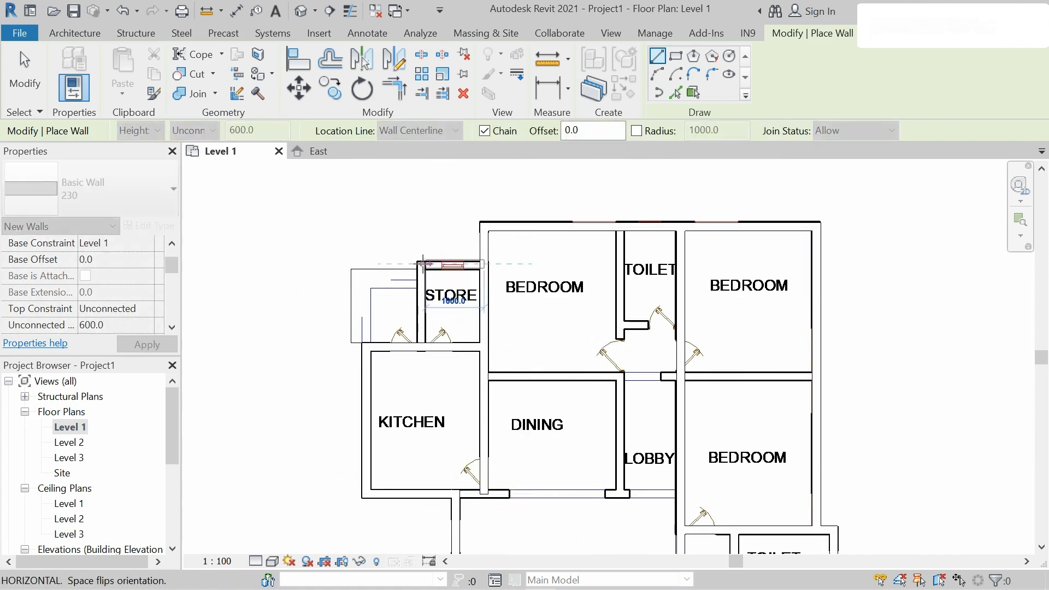
pyautogui.click(416, 265)
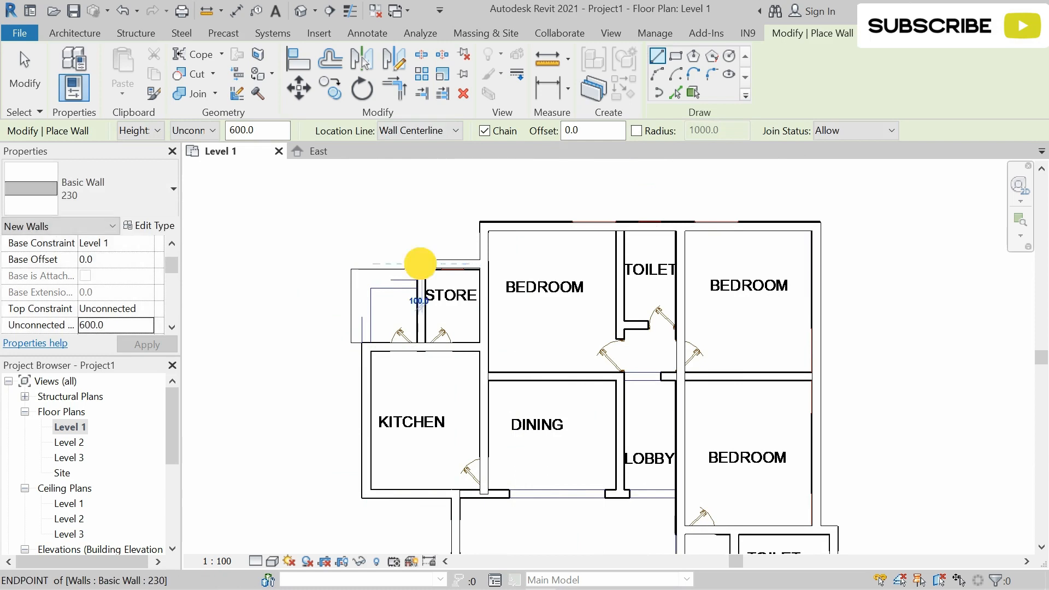
pyautogui.press('Escape')
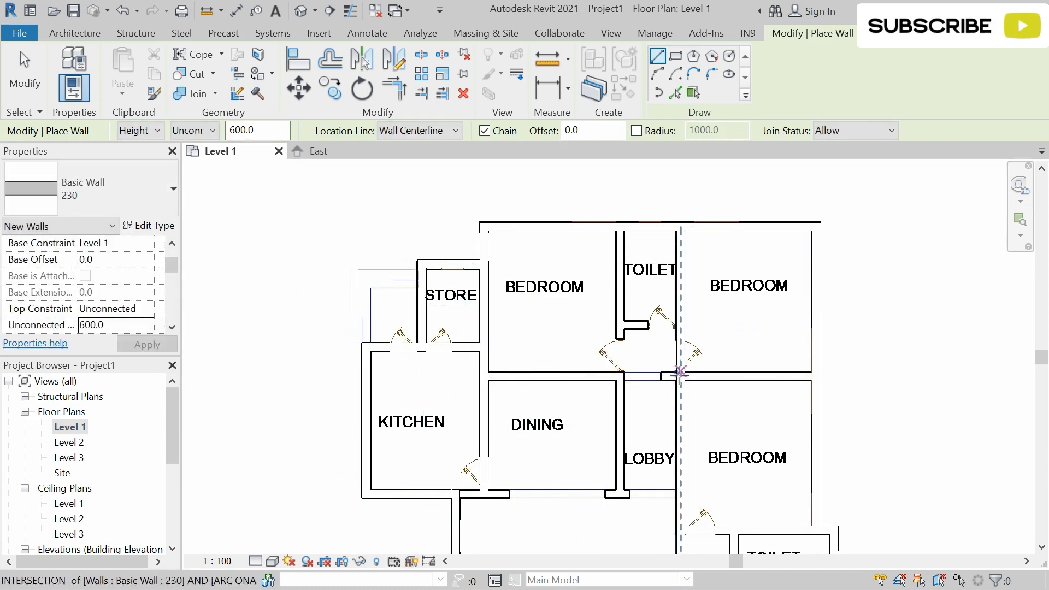
pyautogui.press('Escape')
# Extend the kitchen's lower wall line with a wall below the dining room and lobby to the central wall
pyautogui.moveTo(482, 498); pyautogui.dragTo(485, 391, button='middle')
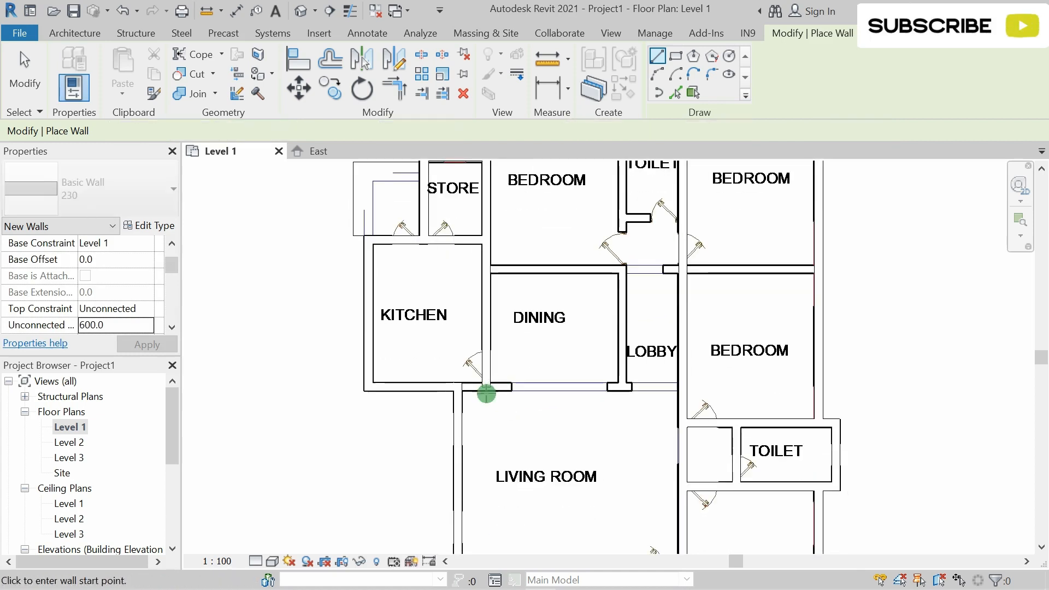
pyautogui.scroll(3, 458, 386)
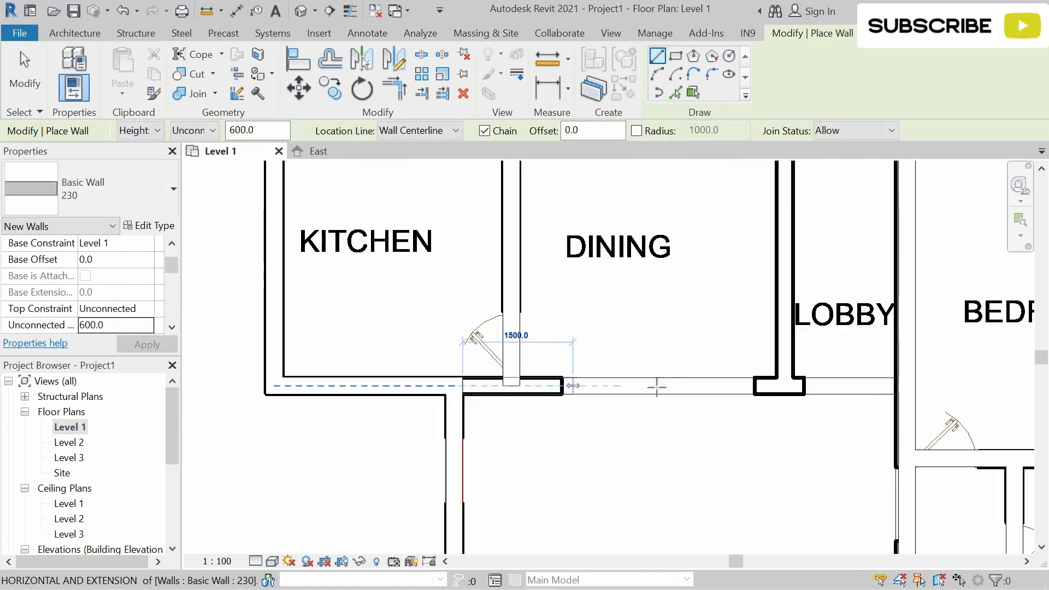
pyautogui.click(904, 388)
# Draw the wall between dining and lobby from the living room wall up past the inner toilet to the upper exterior wall
pyautogui.scroll(-3, 903, 391)
pyautogui.moveTo(853, 384); pyautogui.dragTo(791, 453, button='middle')
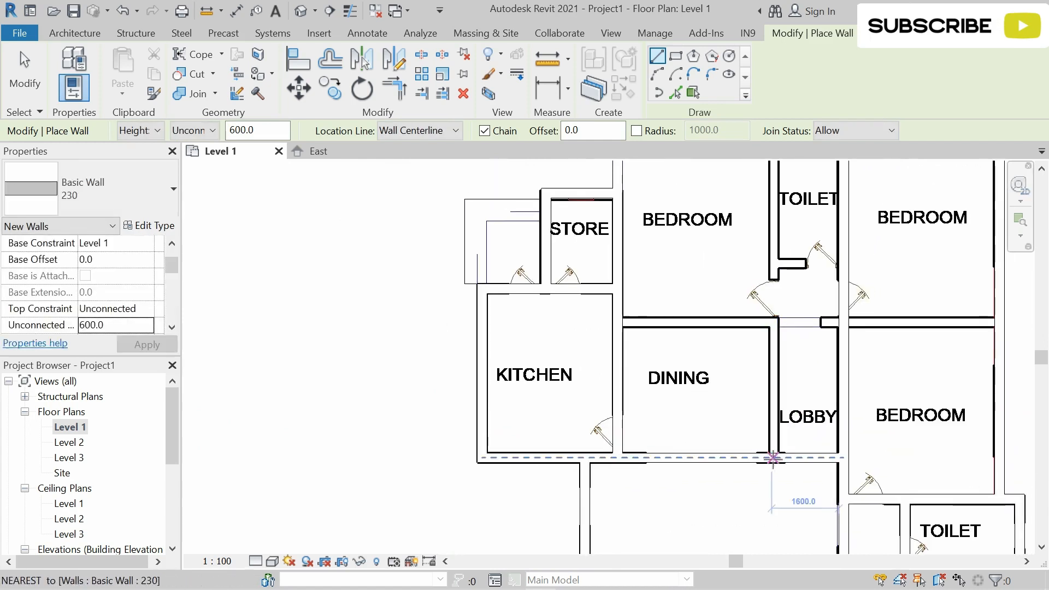
pyautogui.click(774, 458)
pyautogui.scroll(-3, 774, 448)
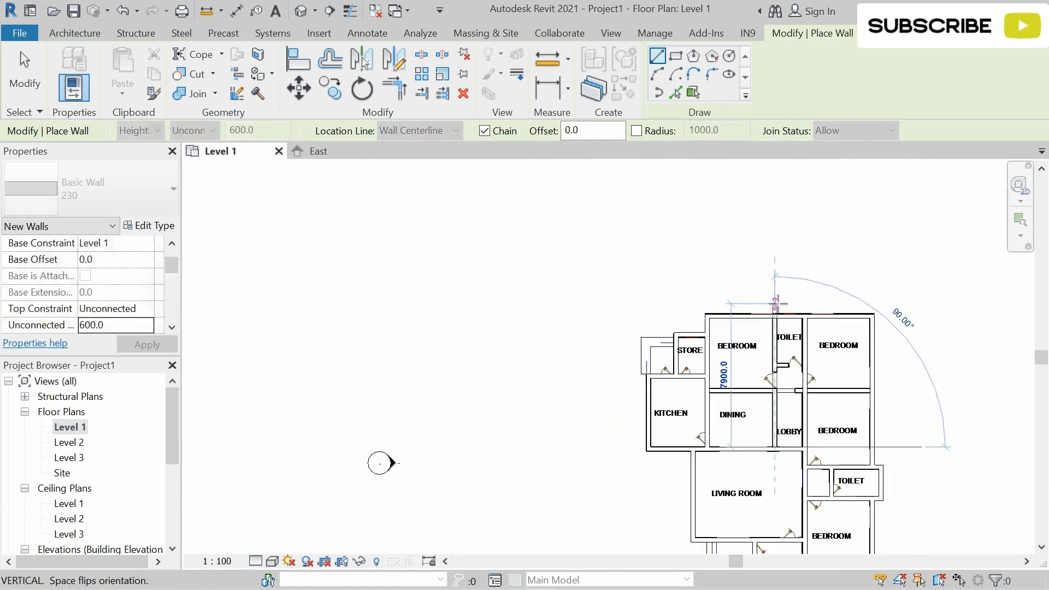
pyautogui.scroll(3, 774, 316)
pyautogui.click(774, 315)
pyautogui.press('Escape')
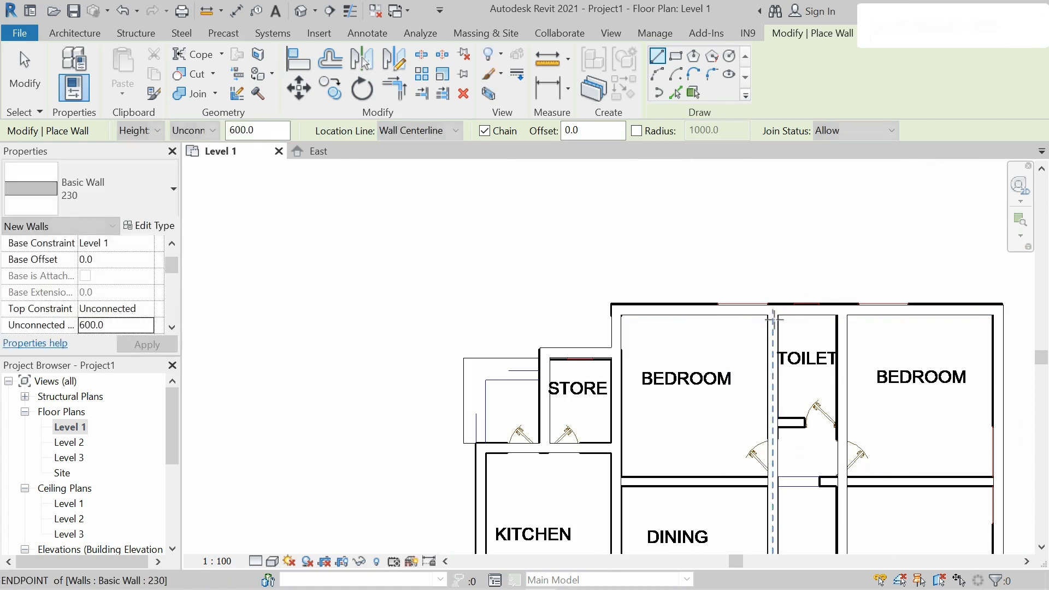
# Draw the wall between the upper bedrooms and the dining, lobby and right bedroom, from the kitchen-dining wall to the right exterior wall
pyautogui.scroll(-1, 779, 419)
pyautogui.moveTo(779, 419); pyautogui.dragTo(780, 334, button='middle')
pyautogui.click(642, 387)
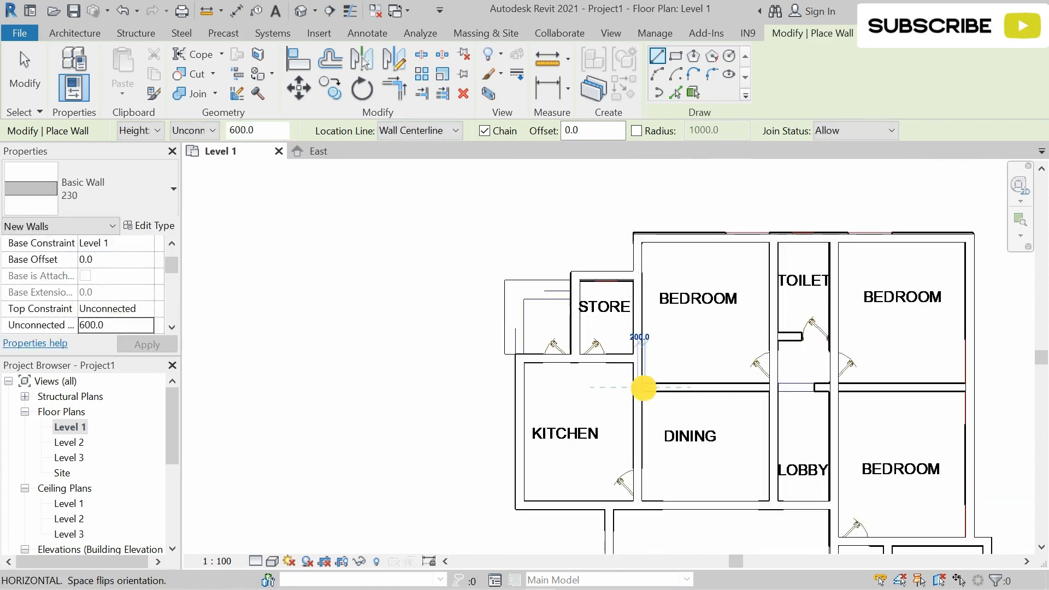
pyautogui.click(972, 387)
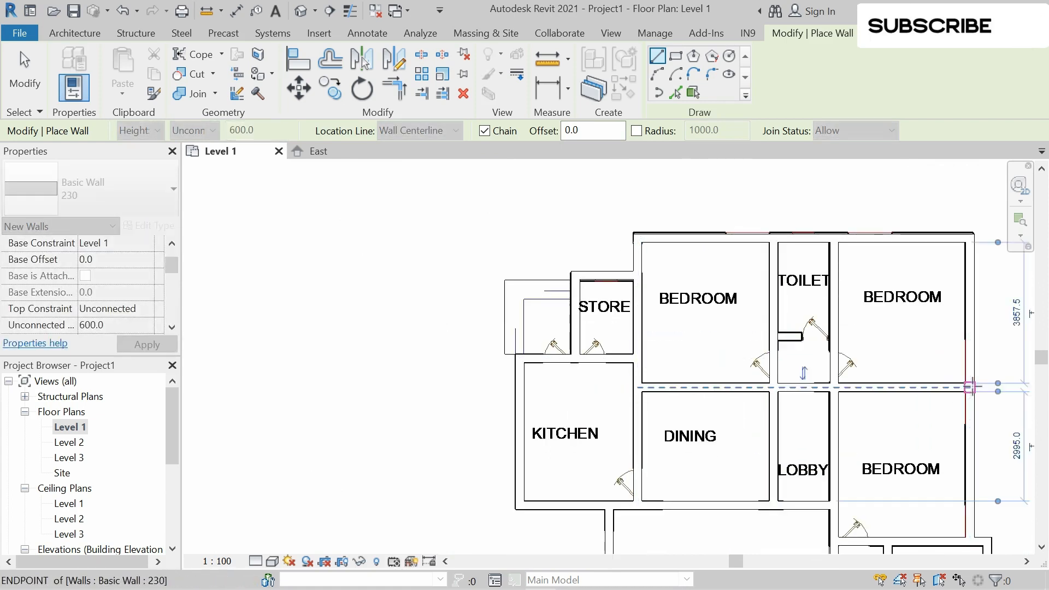
pyautogui.press('Escape')
# Draw the short wall closing off the upper toilet's lower side, between the two bedroom walls
pyautogui.click(789, 337)
pyautogui.scroll(2, 790, 337)
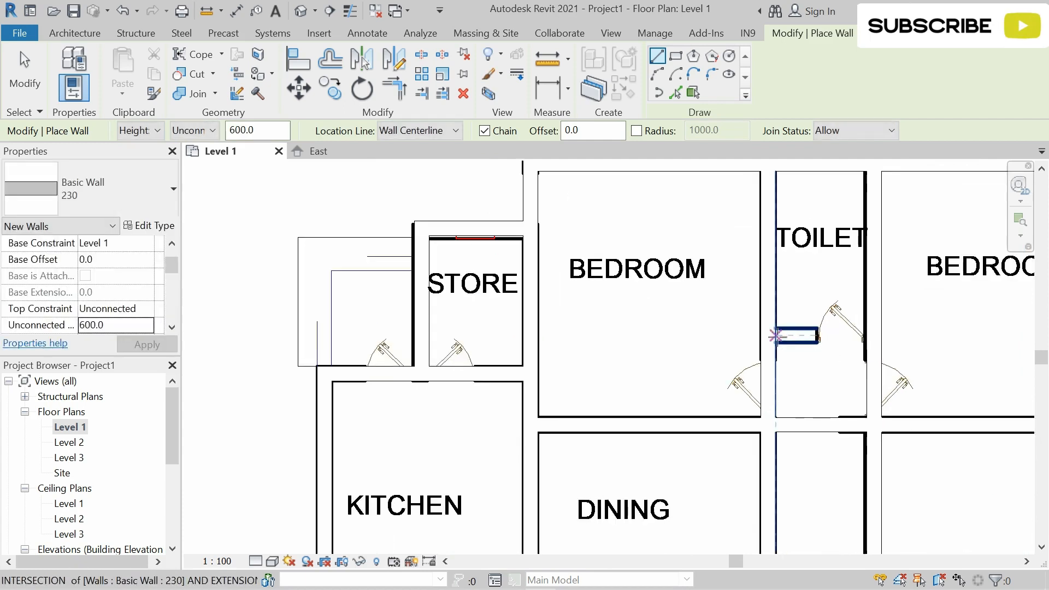
pyautogui.click(873, 335)
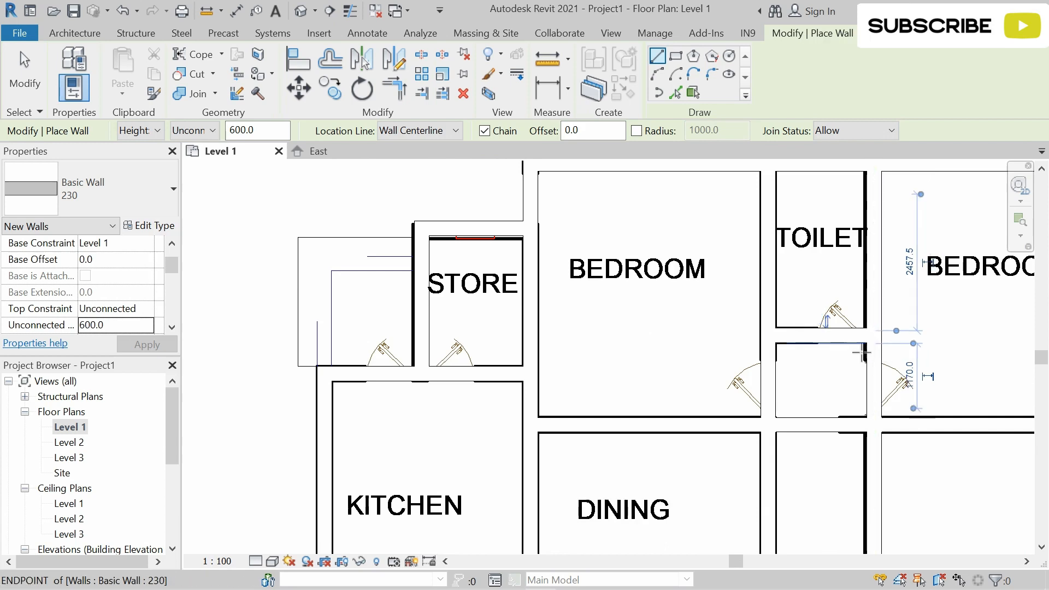
# Inspect the foundation walls in the 3D view, and return to the Level 1 floor plan
pyautogui.scroll(-8, 862, 351)
pyautogui.moveTo(762, 285); pyautogui.dragTo(653, 196, button='middle')
pyautogui.scroll(2, 827, 373)
pyautogui.moveTo(823, 312); pyautogui.dragTo(827, 206, button='middle')
pyautogui.scroll(1, 789, 358)
pyautogui.scroll(-2, 787, 348)
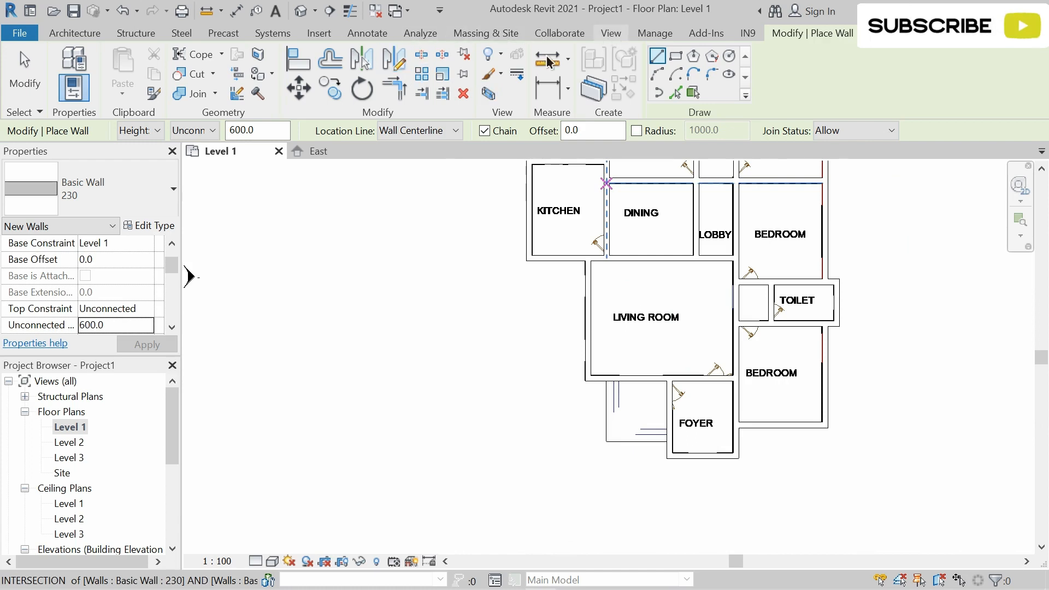
pyautogui.click(462, 68)
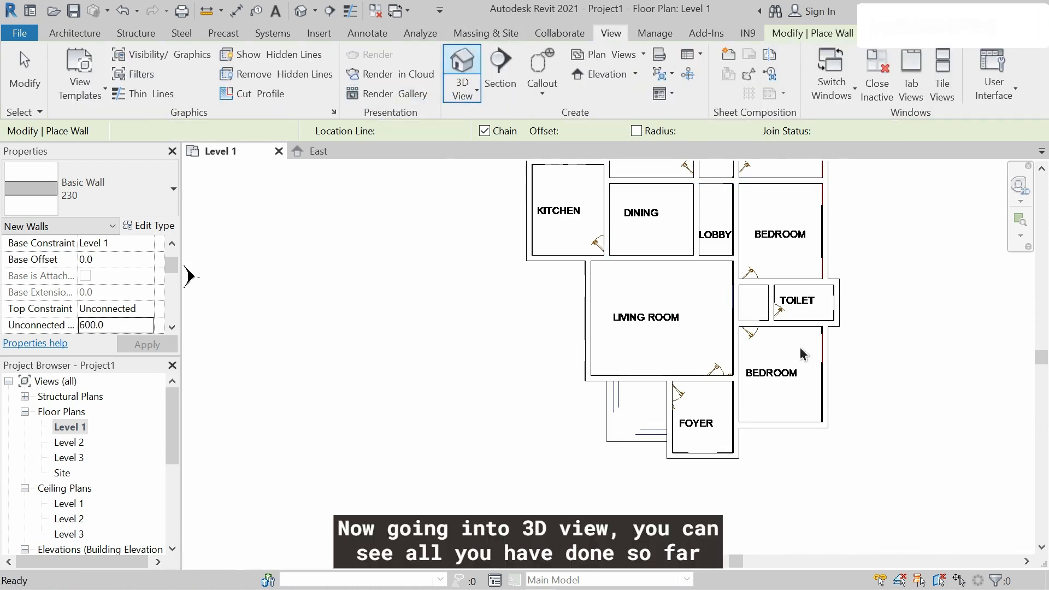
pyautogui.keyDown('shift'); pyautogui.moveTo(611, 357); pyautogui.dragTo(674, 364, button='middle'); pyautogui.keyUp('shift')
pyautogui.doubleClick(73, 428)
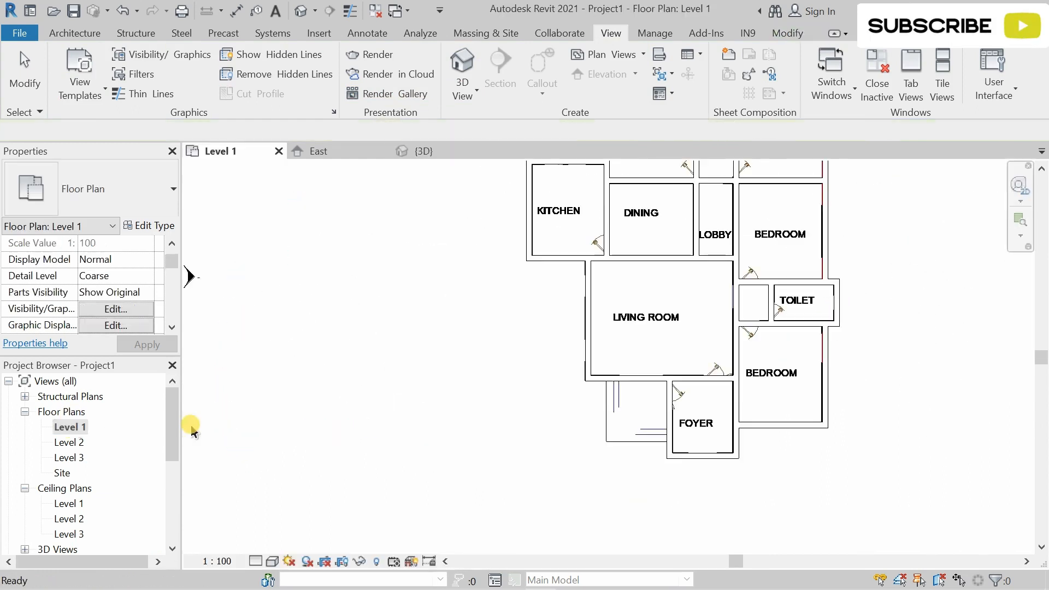
# Start a floor and sketch a rectangular boundary of about 1973 by 1950 mm for the front porch between living room and foyer
pyautogui.scroll(-2, 616, 306)
pyautogui.moveTo(646, 298); pyautogui.dragTo(644, 415, button='middle')
pyautogui.scroll(3, 578, 321)
pyautogui.scroll(3, 578, 321)
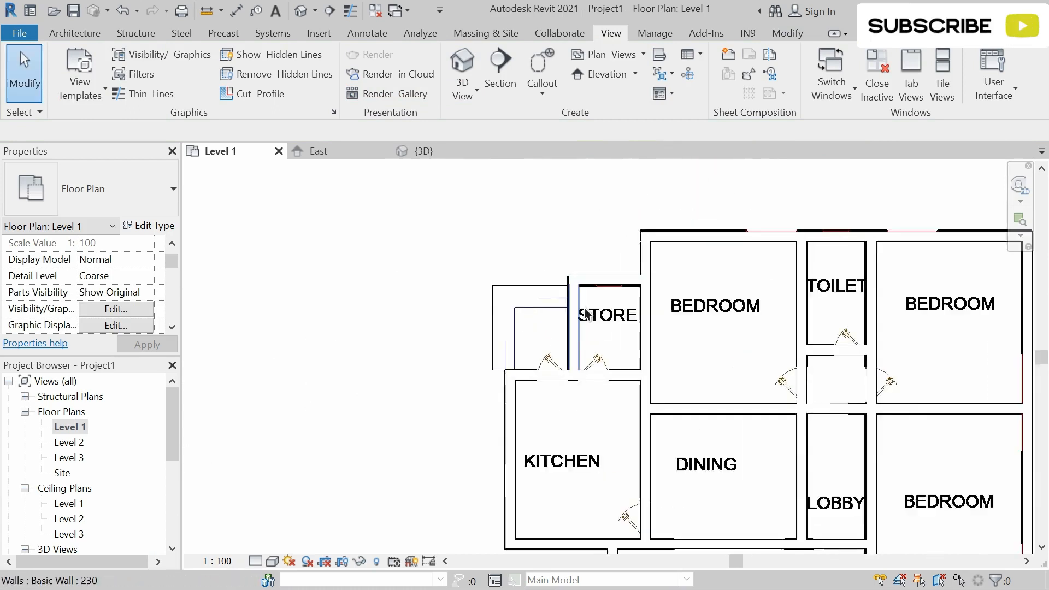
pyautogui.scroll(-1, 582, 331)
pyautogui.moveTo(583, 331); pyautogui.dragTo(615, 222, button='middle')
pyautogui.moveTo(665, 351); pyautogui.dragTo(571, 255, button='middle')
pyautogui.moveTo(606, 408); pyautogui.dragTo(593, 368, button='middle')
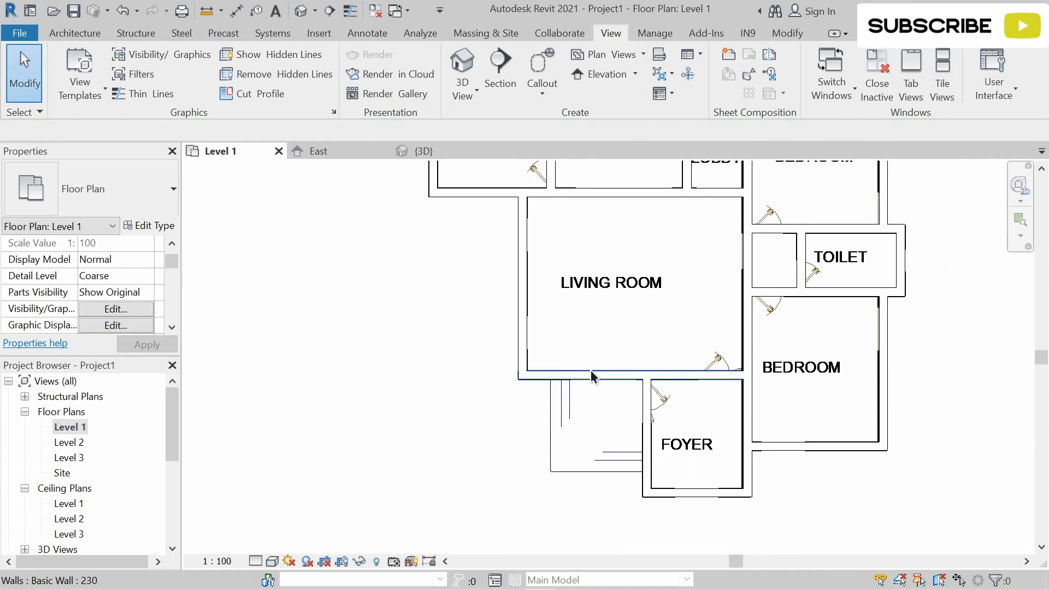
pyautogui.click(79, 33)
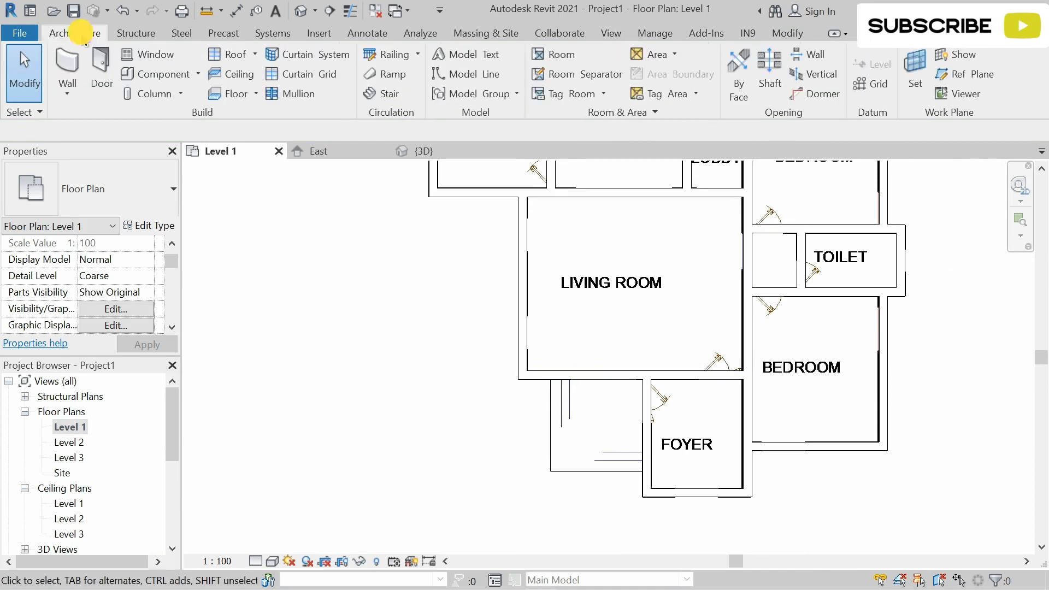
pyautogui.click(245, 94)
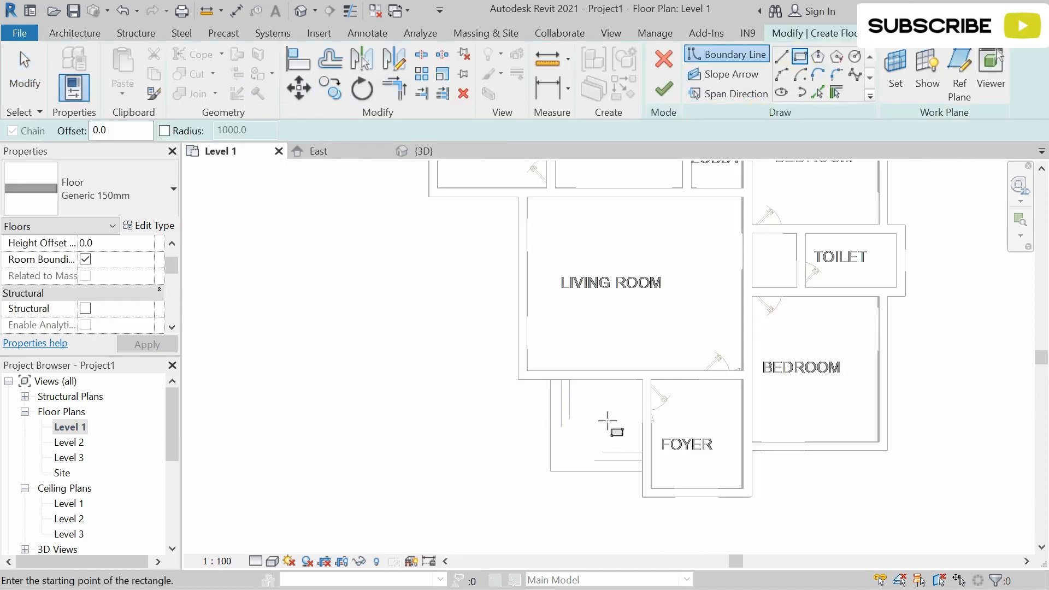
pyautogui.scroll(3, 609, 418)
pyautogui.click(540, 363)
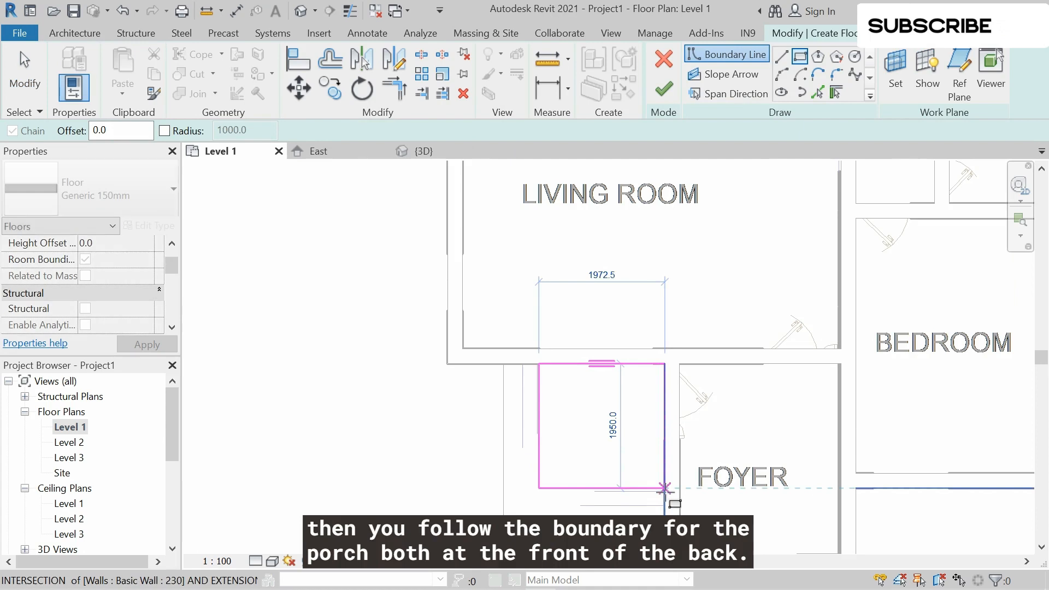
pyautogui.scroll(2, 664, 488)
pyautogui.click(666, 489)
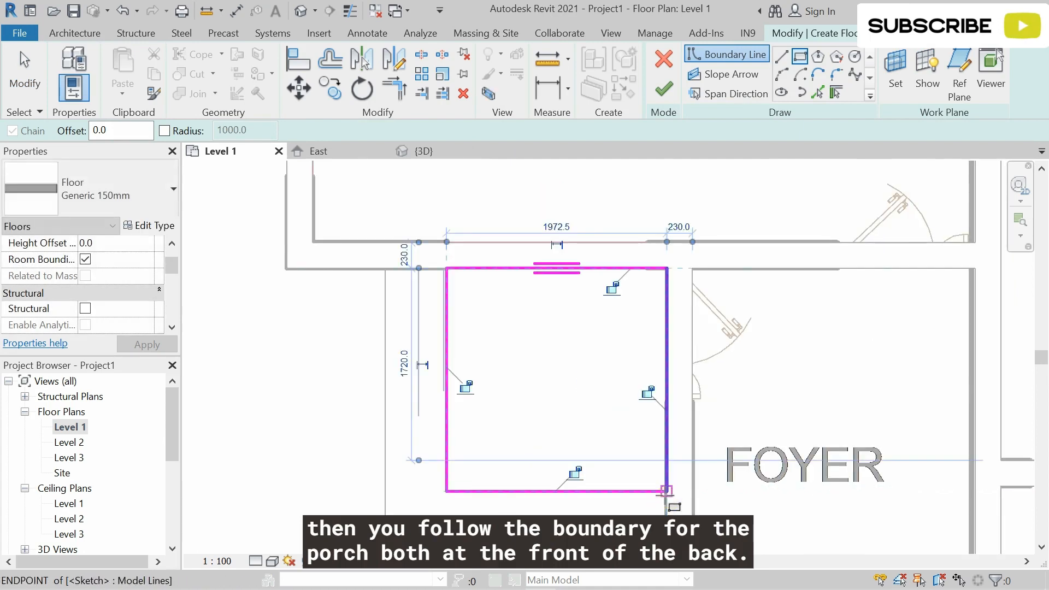
# Sketch a second rectangular floor boundary for the back porch, between the store's outer wall and the kitchen's upper wall
pyautogui.scroll(-2, 663, 488)
pyautogui.scroll(-1, 597, 294)
pyautogui.moveTo(572, 166); pyautogui.dragTo(577, 433, button='middle')
pyautogui.scroll(2, 518, 277)
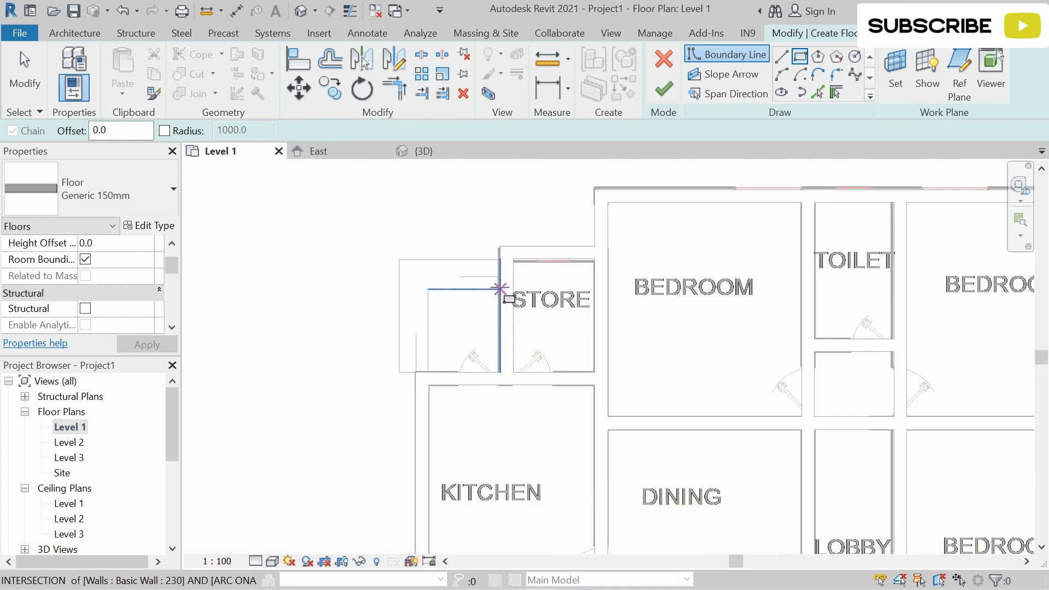
pyautogui.click(500, 288)
pyautogui.click(434, 371)
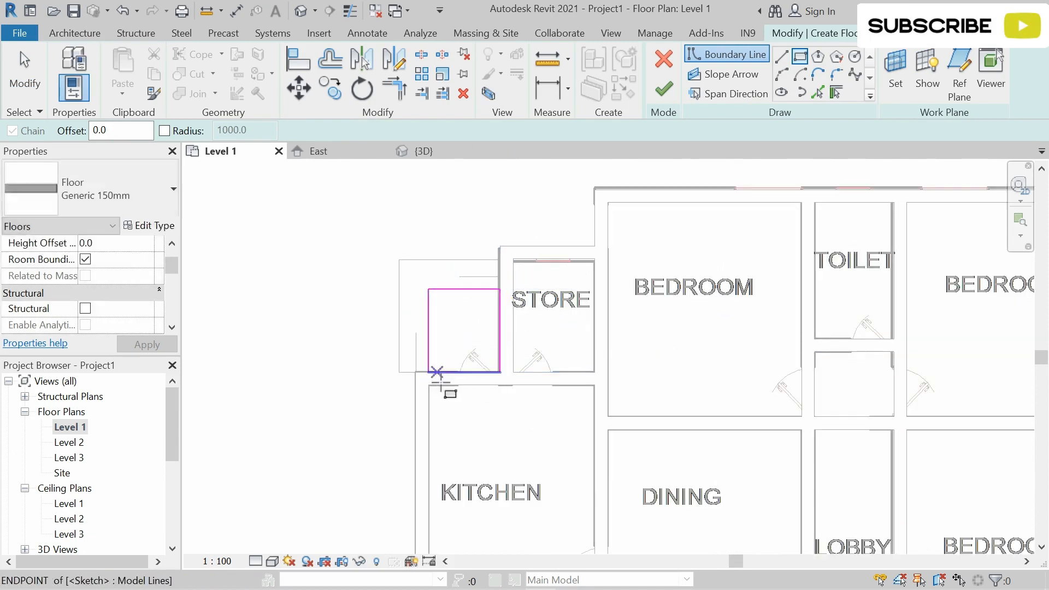
# Duplicate the Generic 150mm floor type under the name 600
pyautogui.click(148, 225)
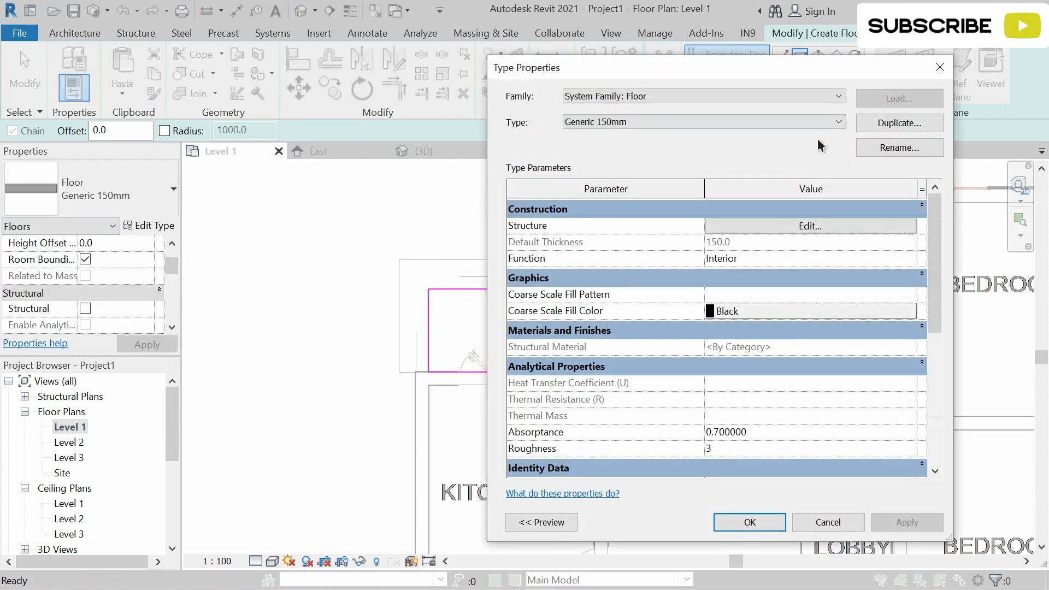
pyautogui.click(875, 124)
pyautogui.write('60')
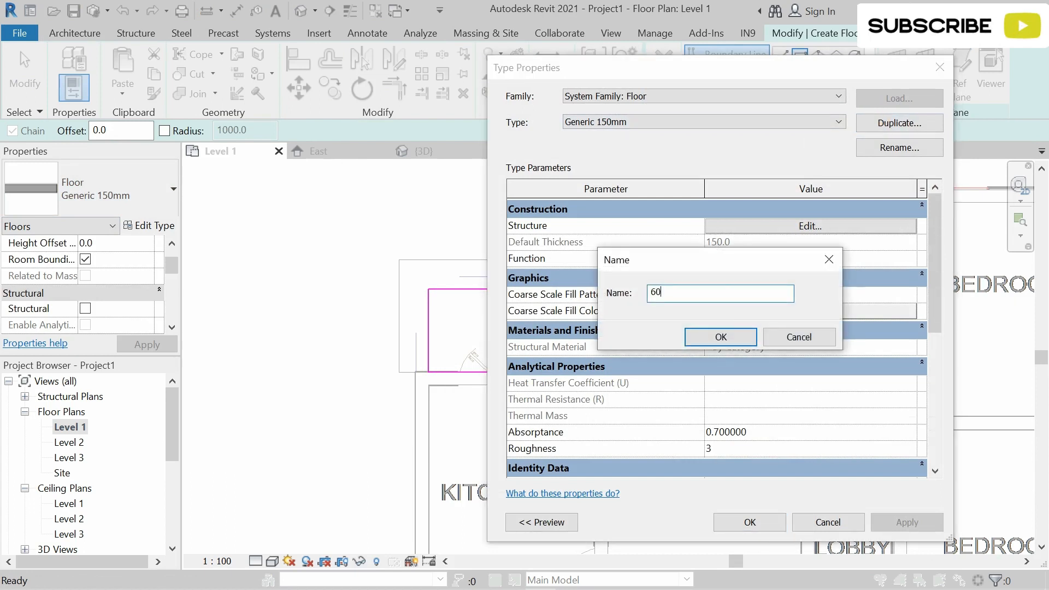
pyautogui.write('0')
pyautogui.click(747, 335)
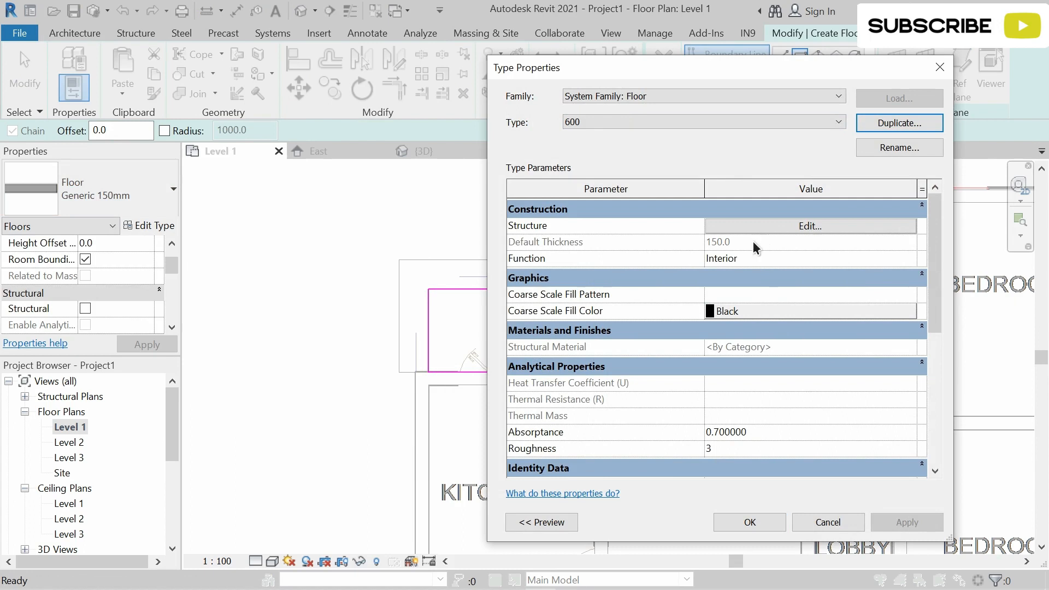
# Set the 600 floor type's structure layer thickness to 600 mm and finish the porch floor sketch
pyautogui.click(768, 209)
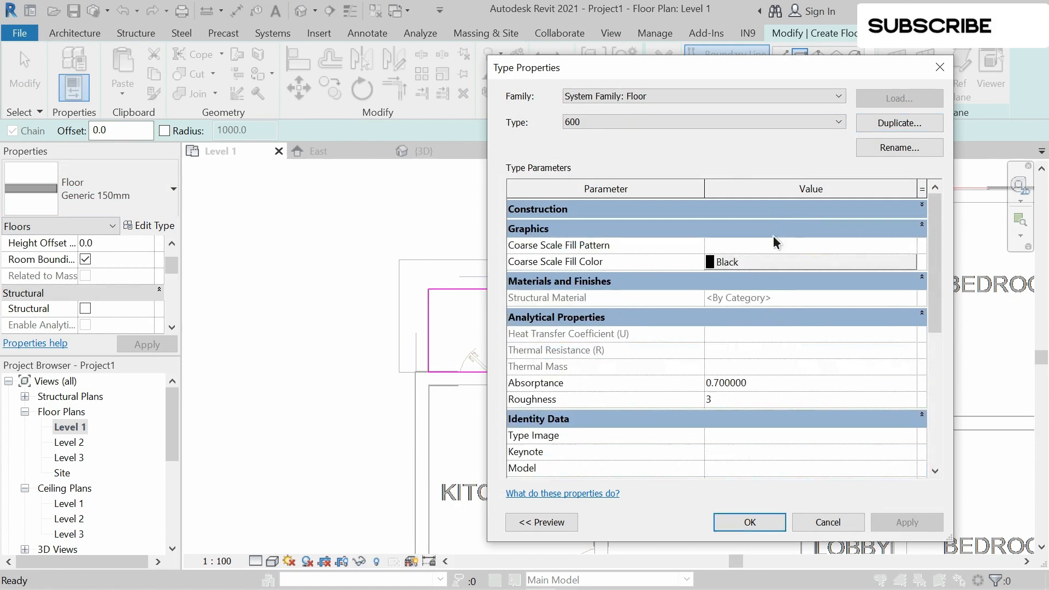
pyautogui.click(801, 228)
pyautogui.click(841, 223)
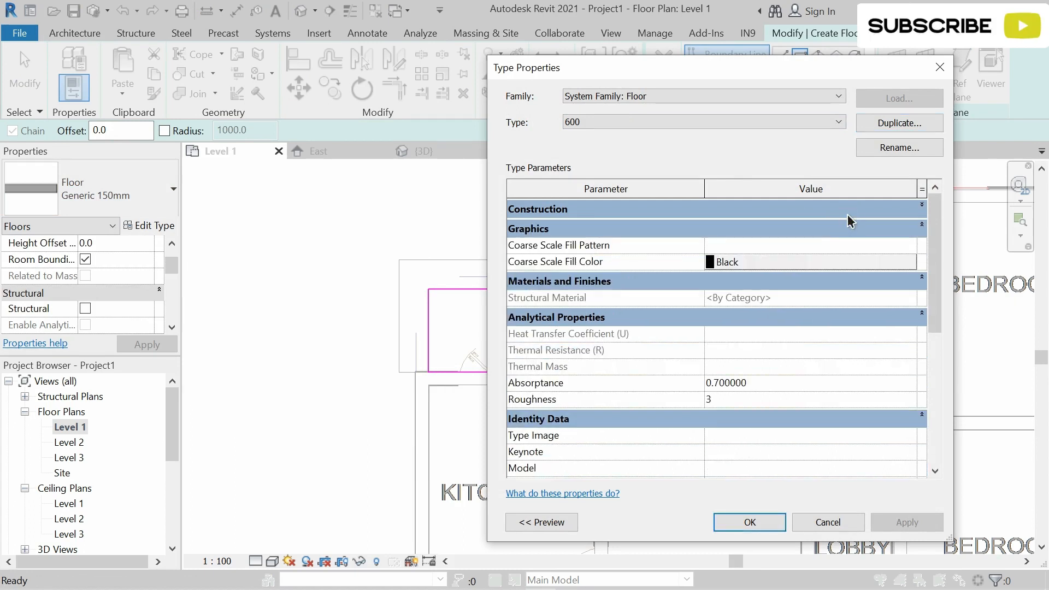
pyautogui.click(847, 214)
pyautogui.click(803, 226)
pyautogui.click(732, 236)
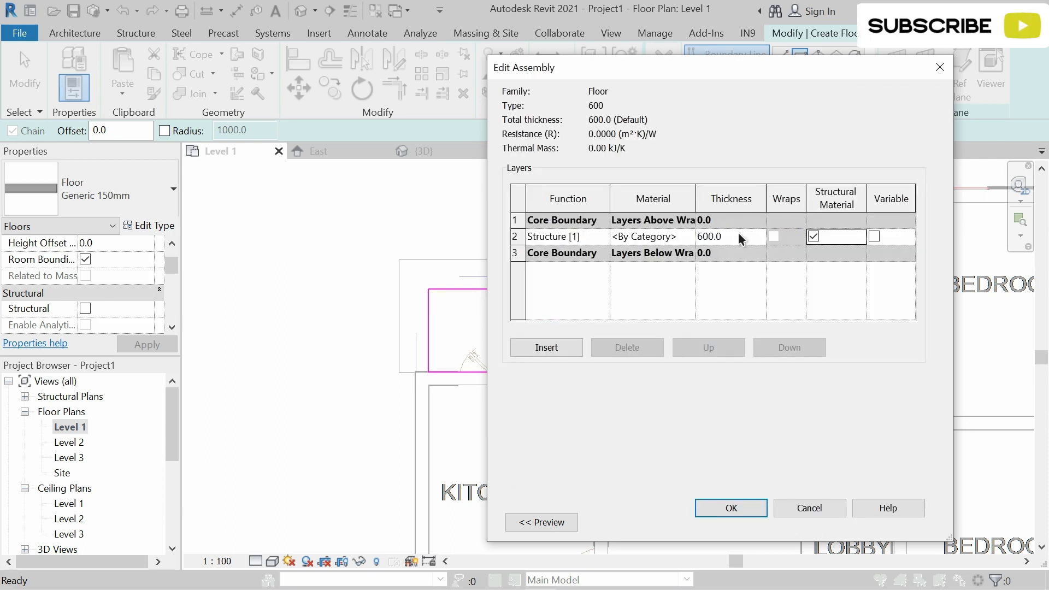
pyautogui.click(728, 501)
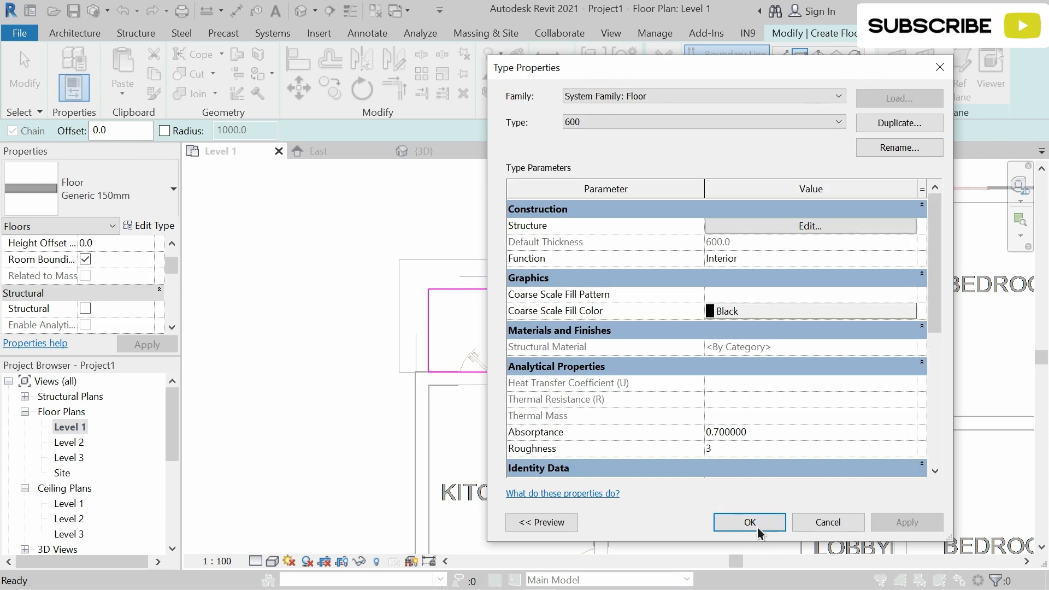
pyautogui.click(757, 528)
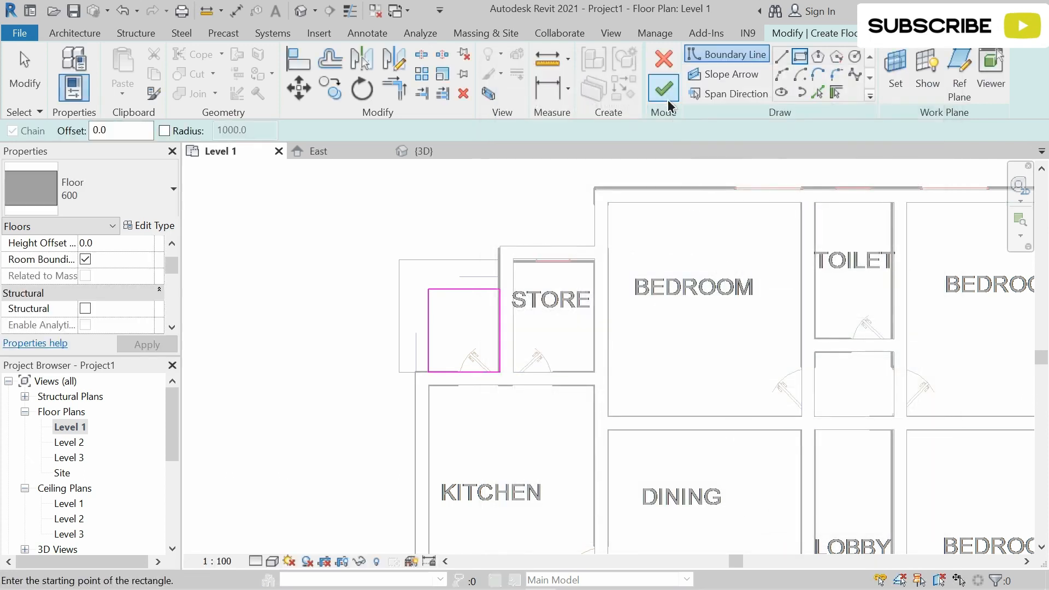
pyautogui.click(664, 88)
# Start a new floor for the house interior and set its type to Generic 150mm
pyautogui.scroll(-3, 654, 244)
pyautogui.moveTo(663, 273); pyautogui.dragTo(661, 186, button='middle')
pyautogui.moveTo(653, 300); pyautogui.dragTo(657, 370, button='middle')
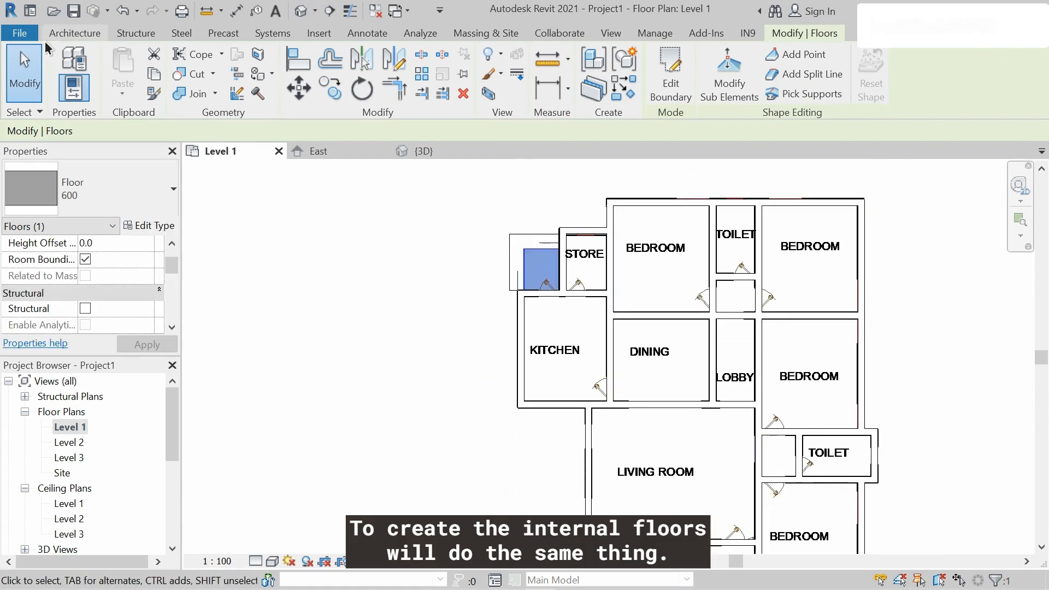
pyautogui.click(65, 35)
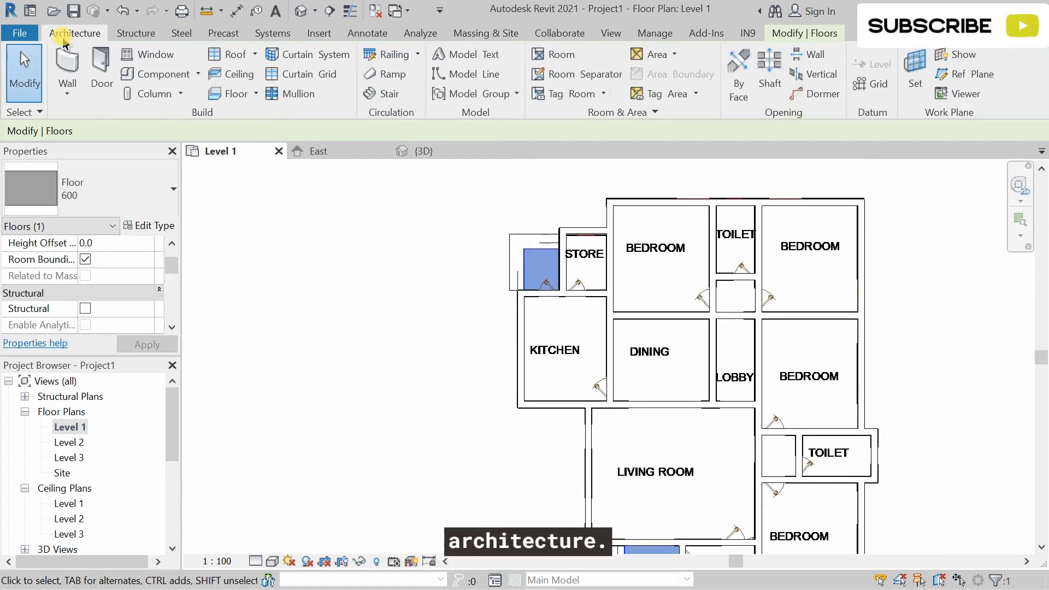
pyautogui.click(231, 95)
pyautogui.click(166, 213)
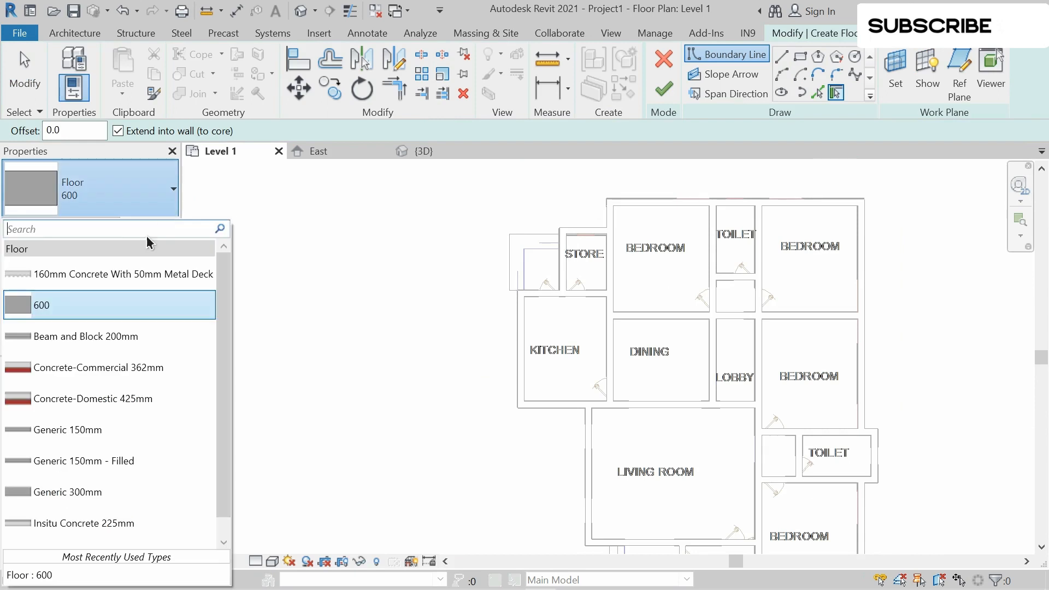
pyautogui.scroll(-1, 97, 403)
pyautogui.scroll(1, 97, 403)
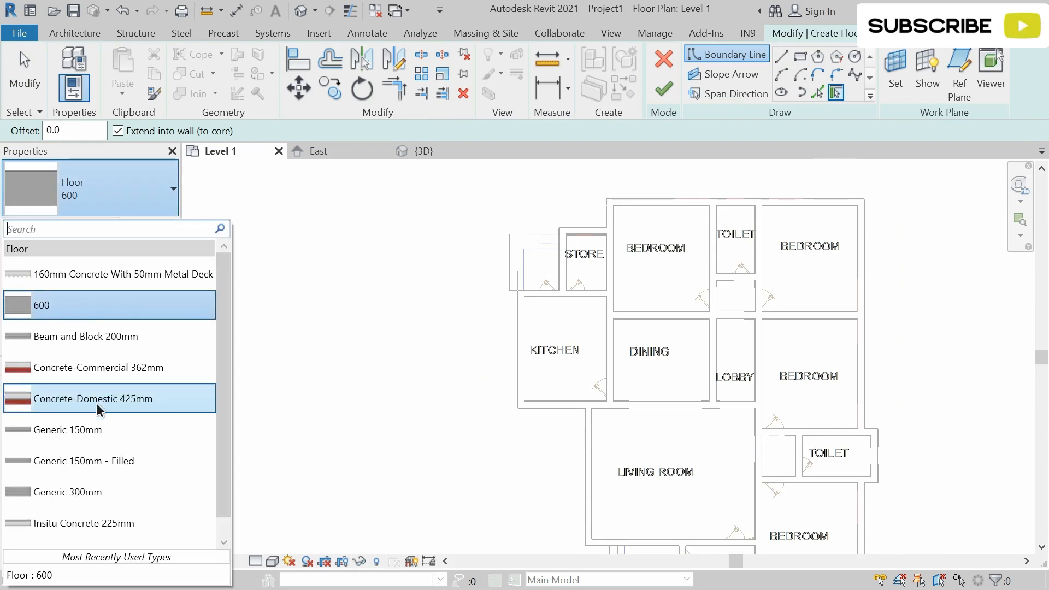
pyautogui.scroll(-1, 92, 382)
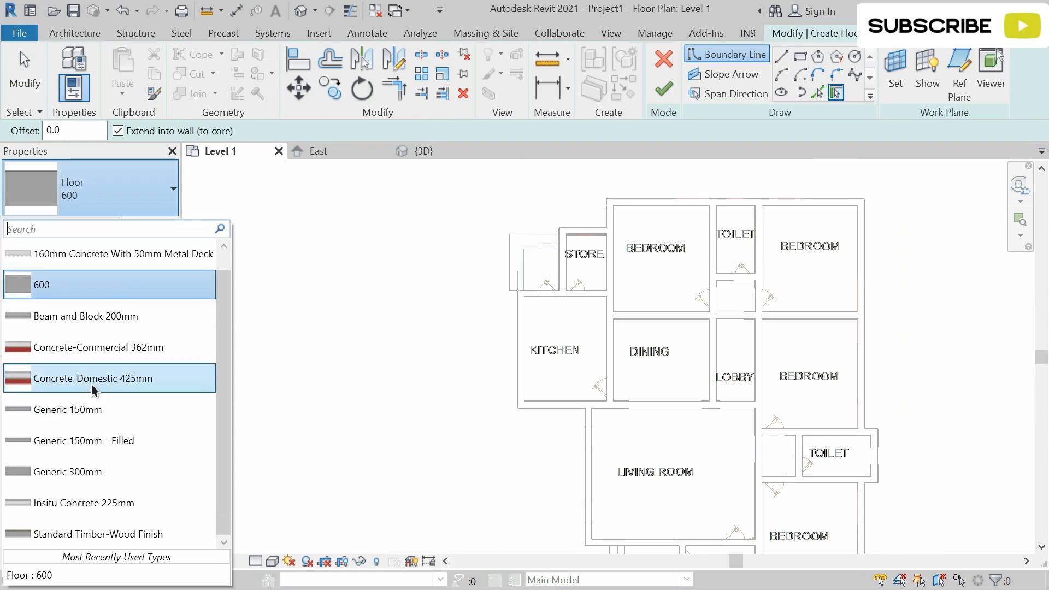
pyautogui.click(109, 514)
pyautogui.click(142, 226)
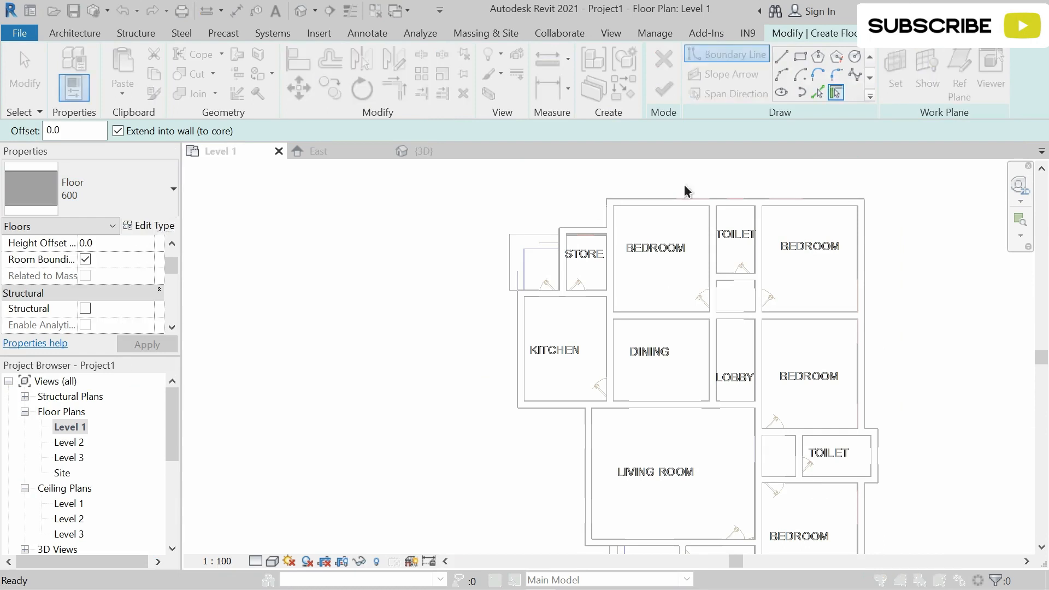
pyautogui.click(762, 122)
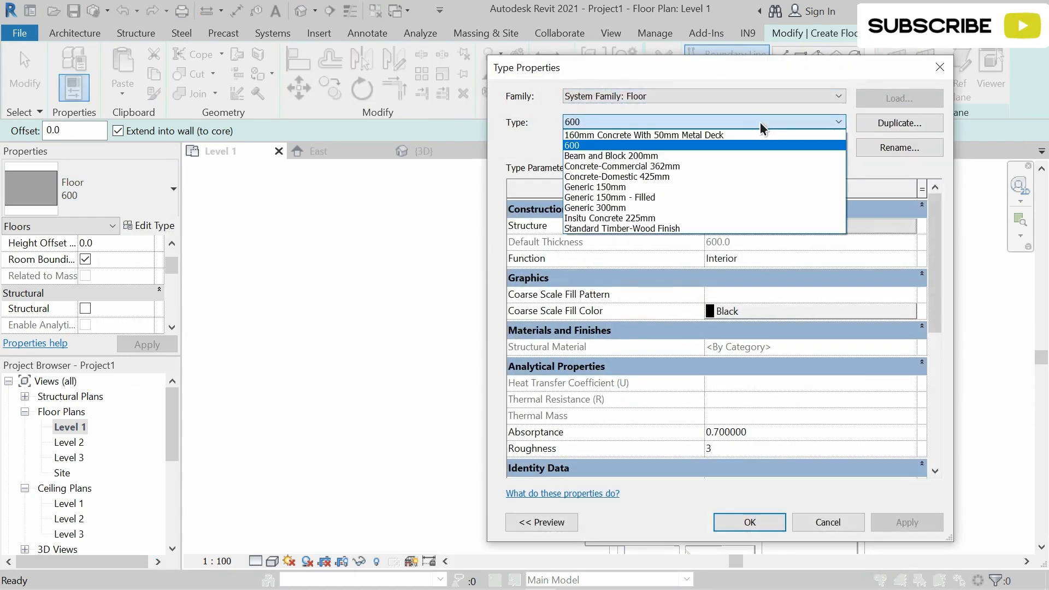
pyautogui.click(620, 187)
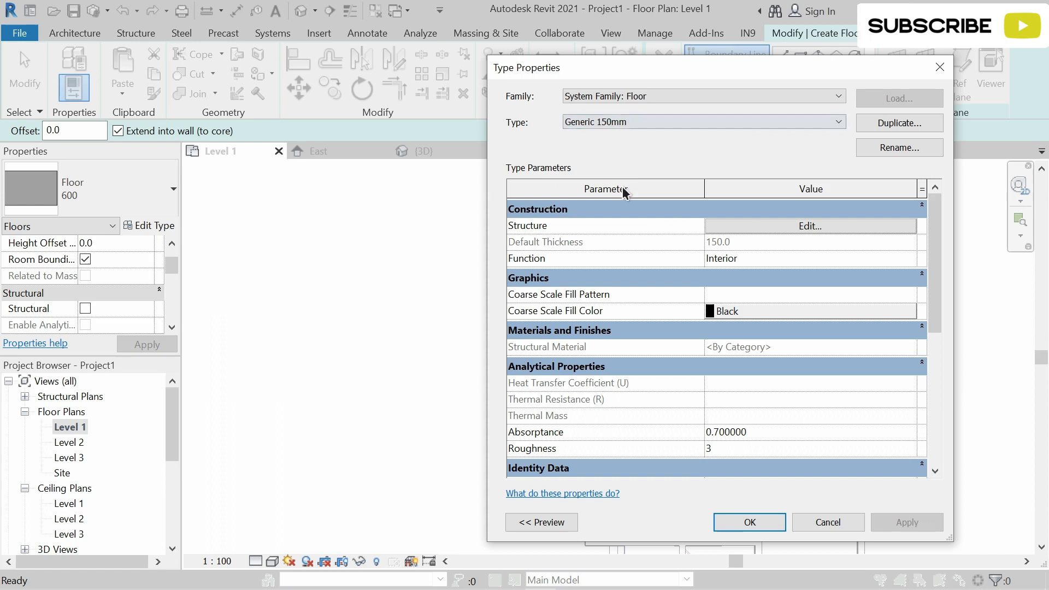
pyautogui.click(763, 519)
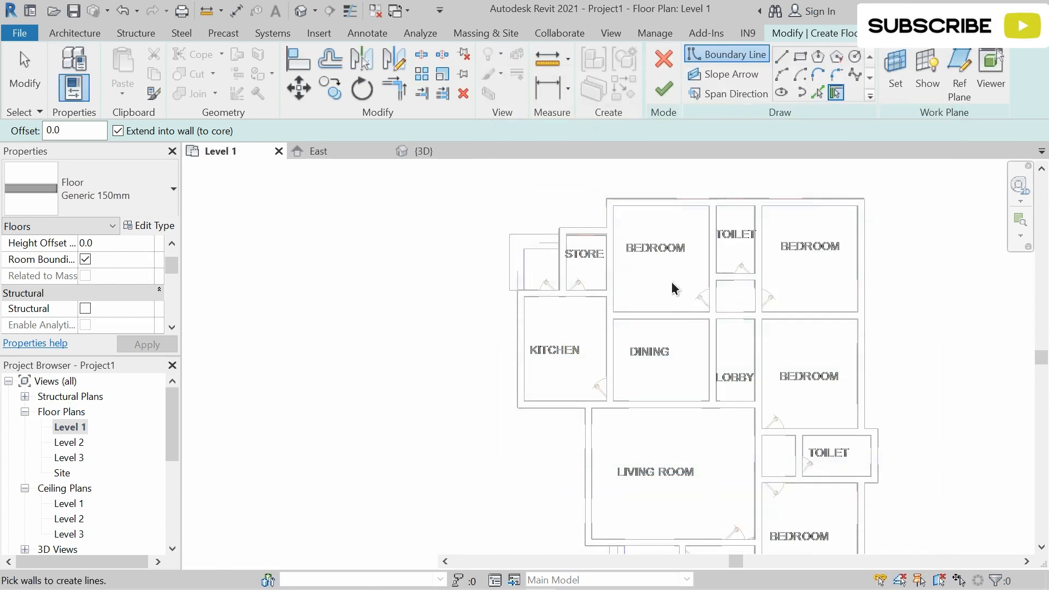
pyautogui.click(789, 64)
pyautogui.scroll(2, 623, 213)
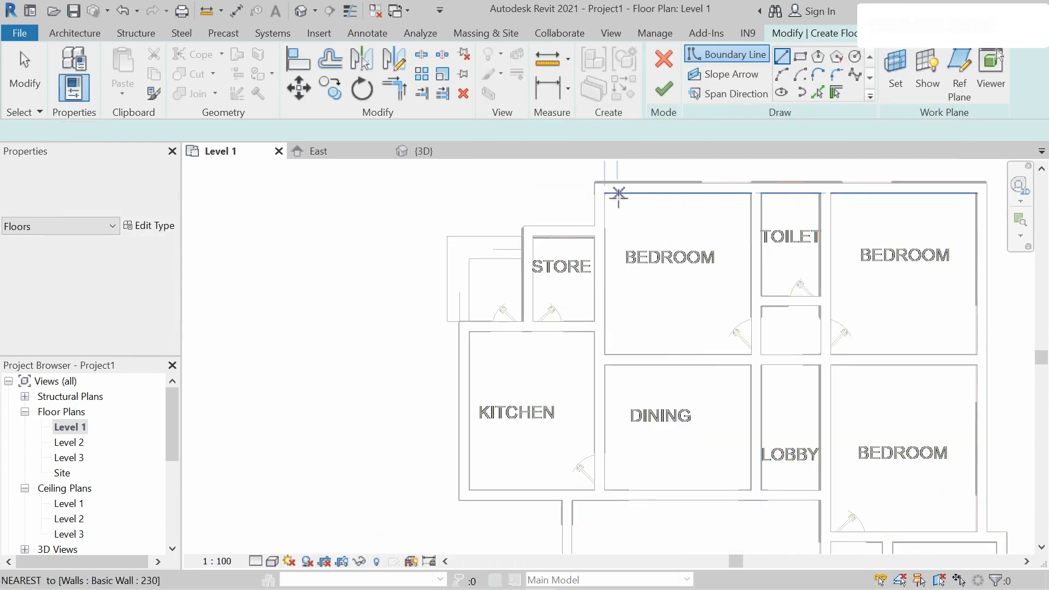
pyautogui.click(604, 193)
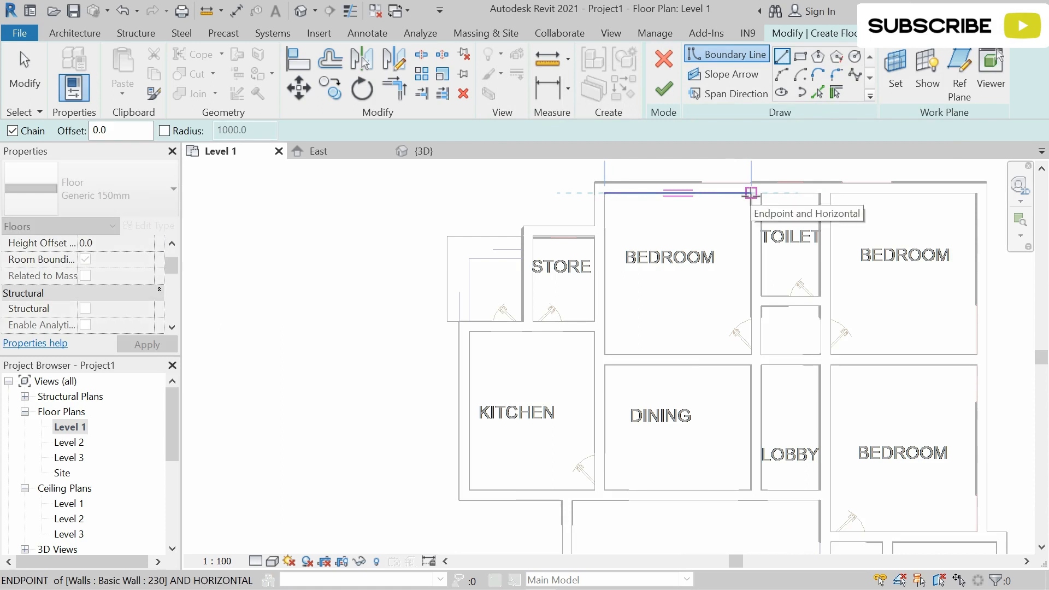
pyautogui.click(976, 193)
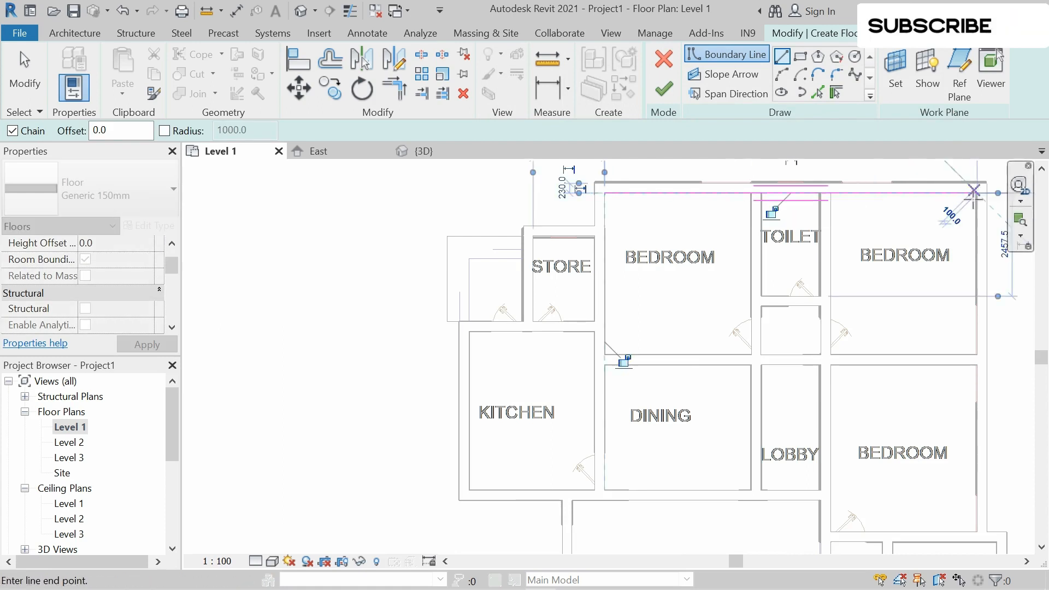
pyautogui.scroll(-2, 975, 219)
pyautogui.moveTo(965, 354); pyautogui.dragTo(964, 261, button='middle')
pyautogui.scroll(2, 965, 273)
pyautogui.moveTo(901, 300)
pyautogui.mouseDown(button='middle')
pyautogui.moveTo(866, 311)
pyautogui.moveTo(803, 388)
pyautogui.moveTo(803, 437)
pyautogui.moveTo(803, 426)
pyautogui.mouseUp(button='middle')
pyautogui.press('Escape')
pyautogui.hotkey('ctrl', 'z')
# Trace a closed floor boundary along the inner wall faces of the bedroom beside the store and above the dining room
pyautogui.scroll(2, 651, 199)
pyautogui.moveTo(647, 199); pyautogui.dragTo(641, 231, button='middle')
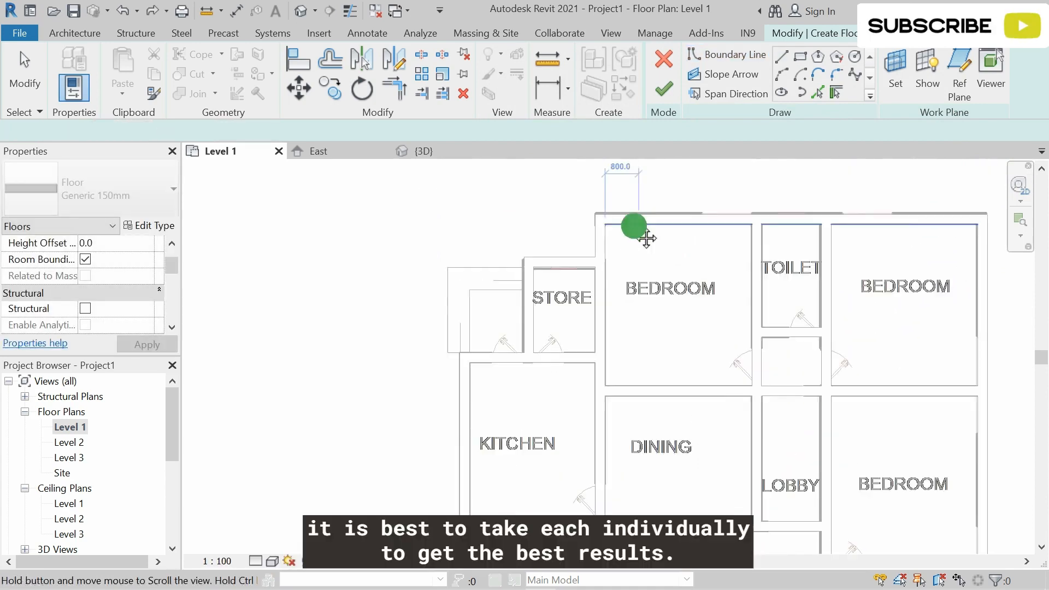
pyautogui.scroll(1, 612, 229)
pyautogui.click(672, 230)
pyautogui.click(770, 225)
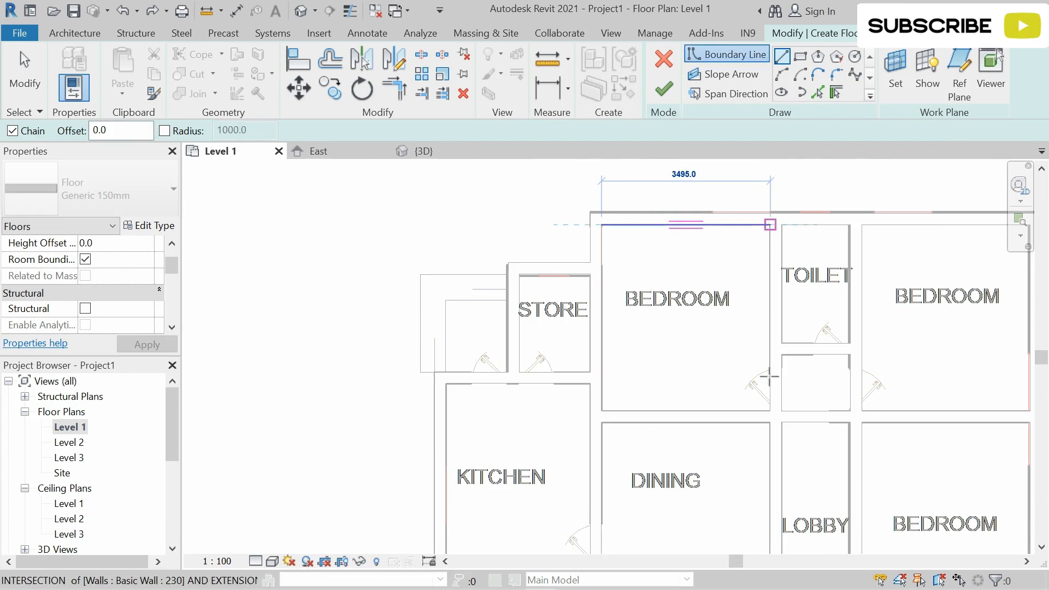
pyautogui.click(770, 407)
pyautogui.click(601, 410)
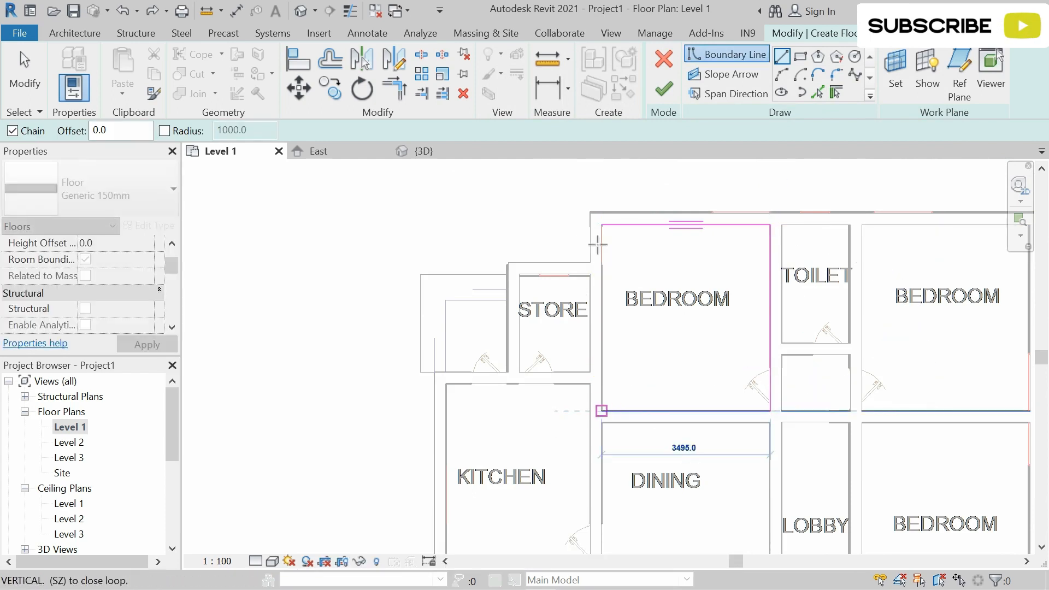
pyautogui.click(601, 224)
# Trace closed floor boundaries inside the upper toilet and the small unlabelled room directly below it, following the inner wall faces
pyautogui.click(781, 225)
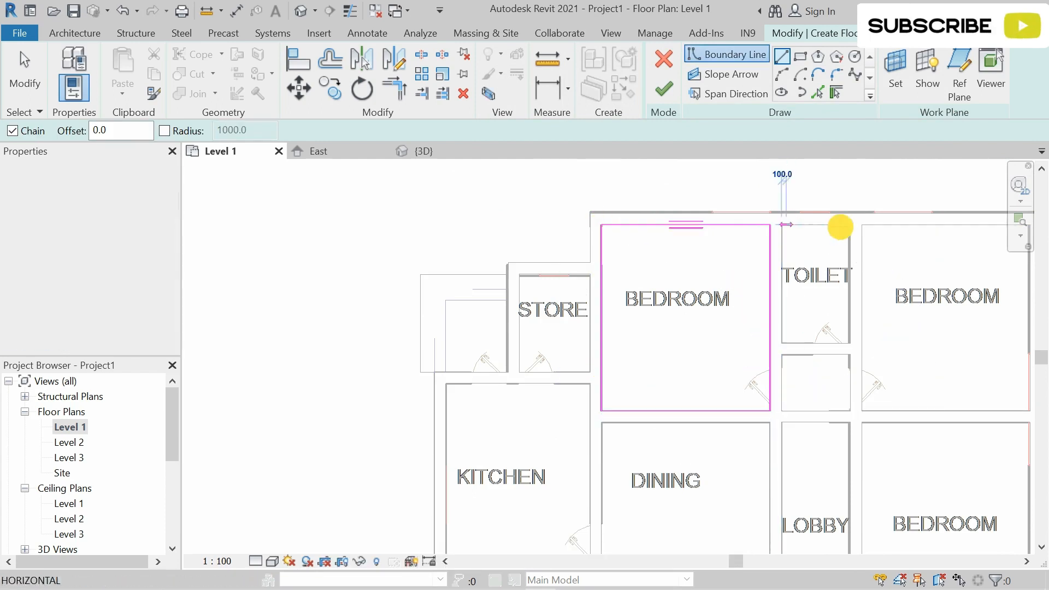
pyautogui.click(850, 224)
pyautogui.click(850, 343)
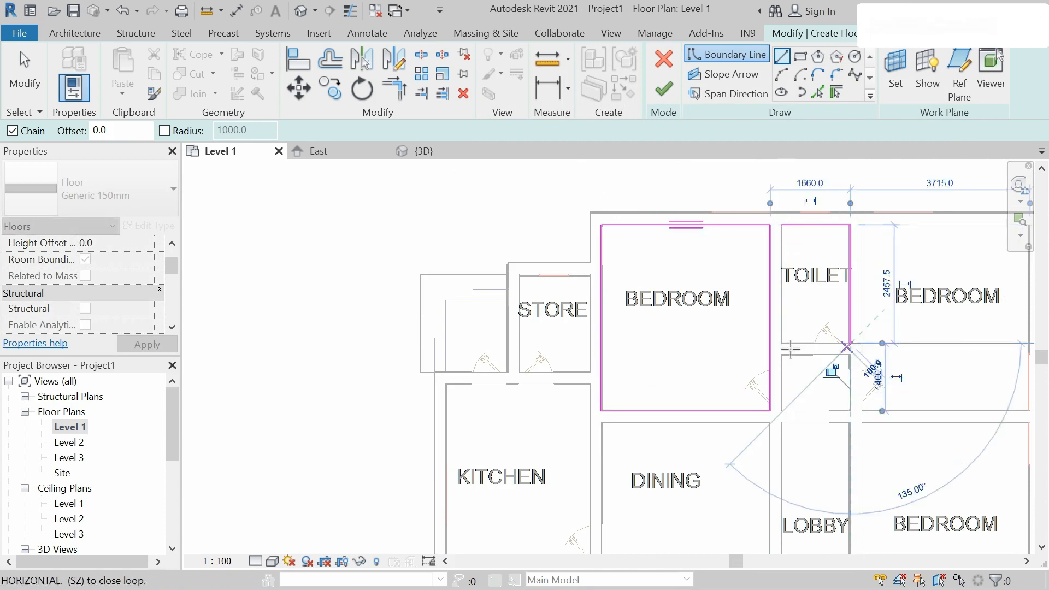
pyautogui.click(786, 223)
pyautogui.click(781, 224)
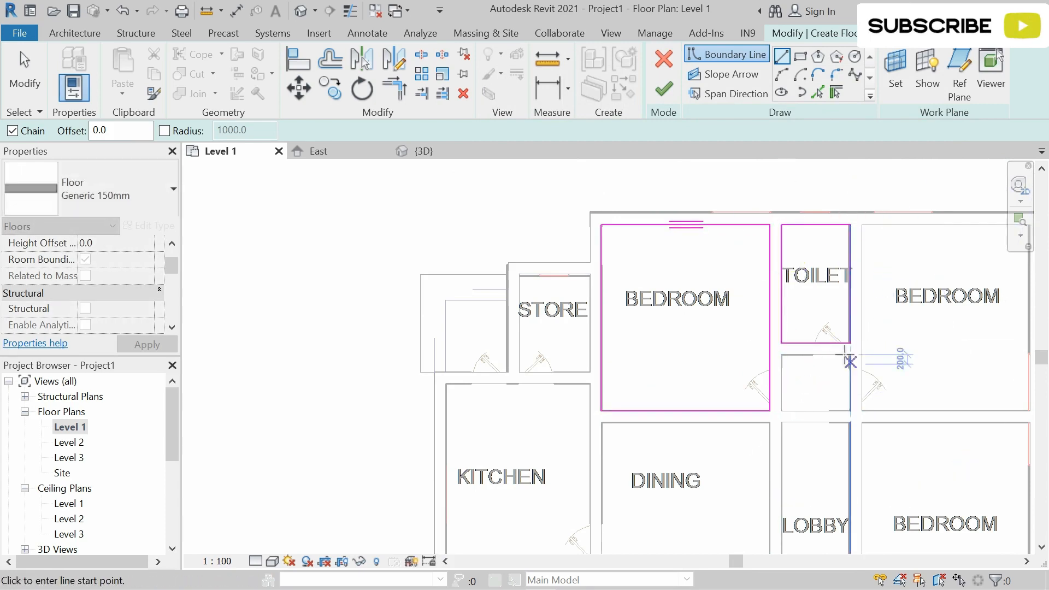
pyautogui.click(848, 354)
pyautogui.click(783, 354)
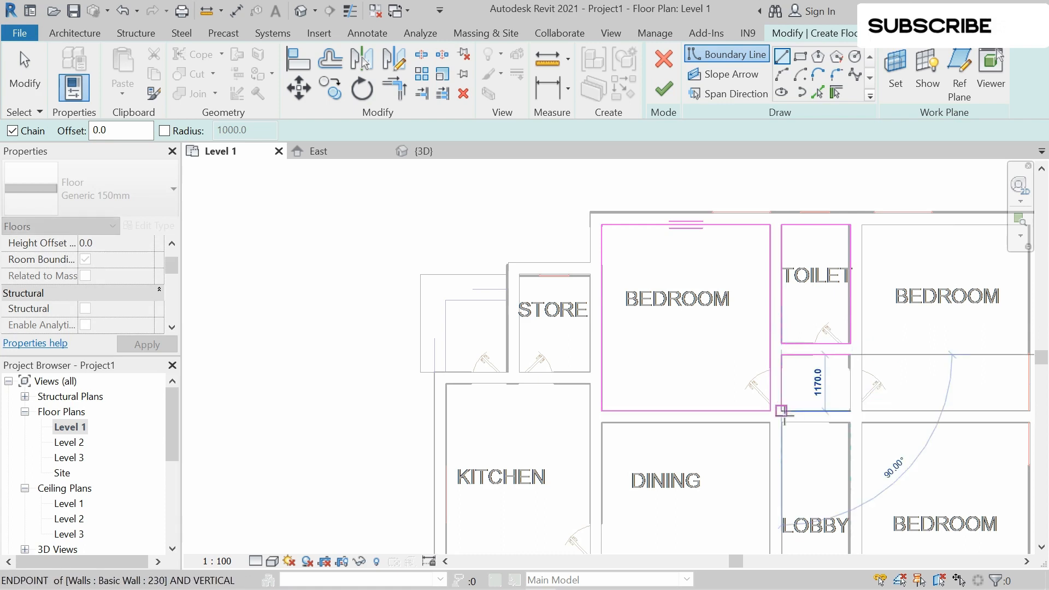
pyautogui.click(781, 410)
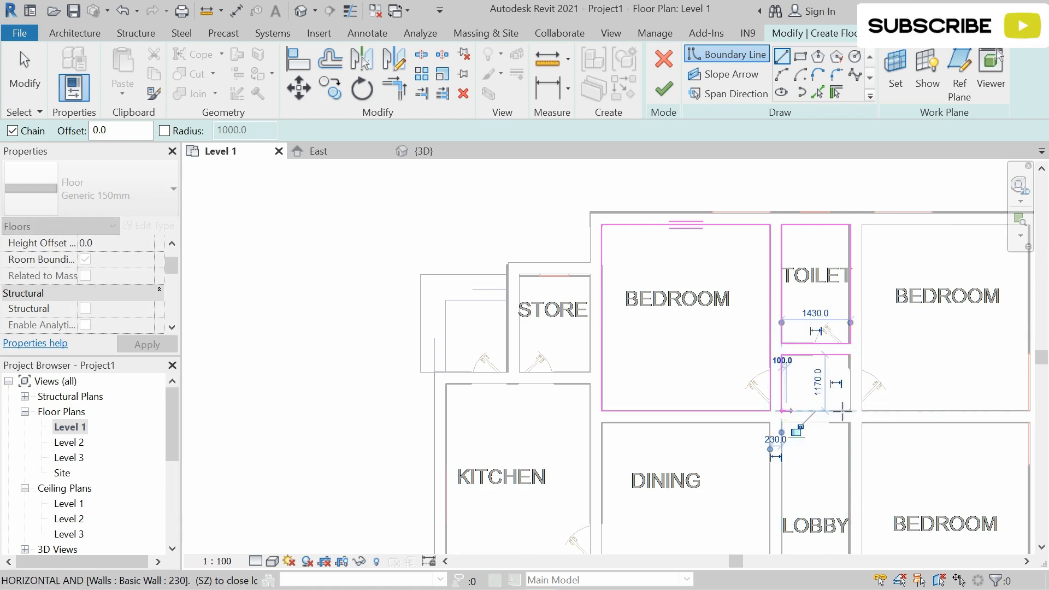
pyautogui.click(849, 356)
# Trace a closed floor boundary inside the plan's upper-right bedroom, along its inner wall faces
pyautogui.moveTo(874, 356); pyautogui.dragTo(722, 367, button='middle')
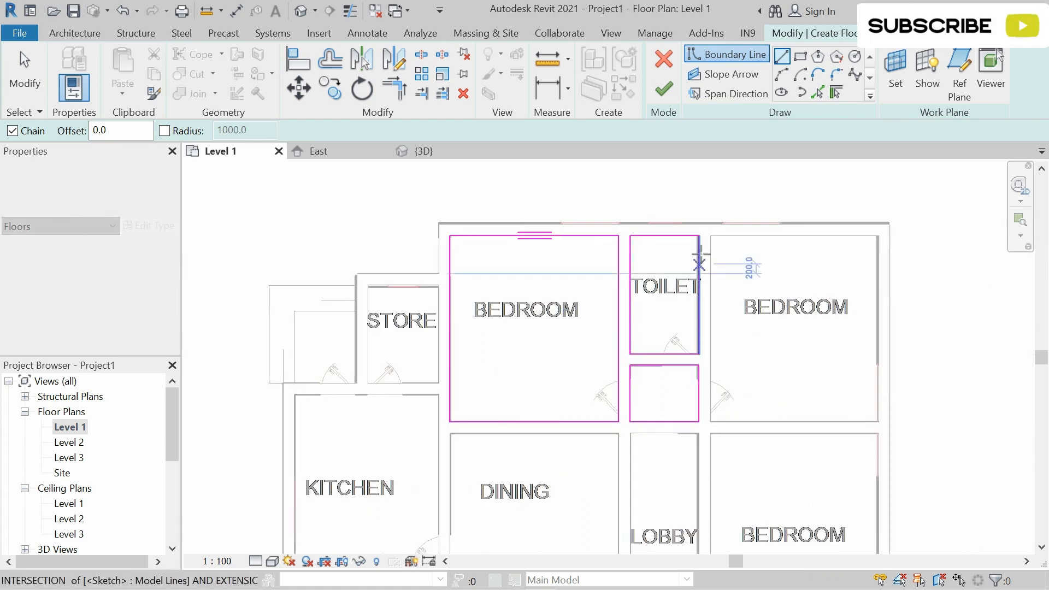
pyautogui.click(710, 235)
pyautogui.click(710, 422)
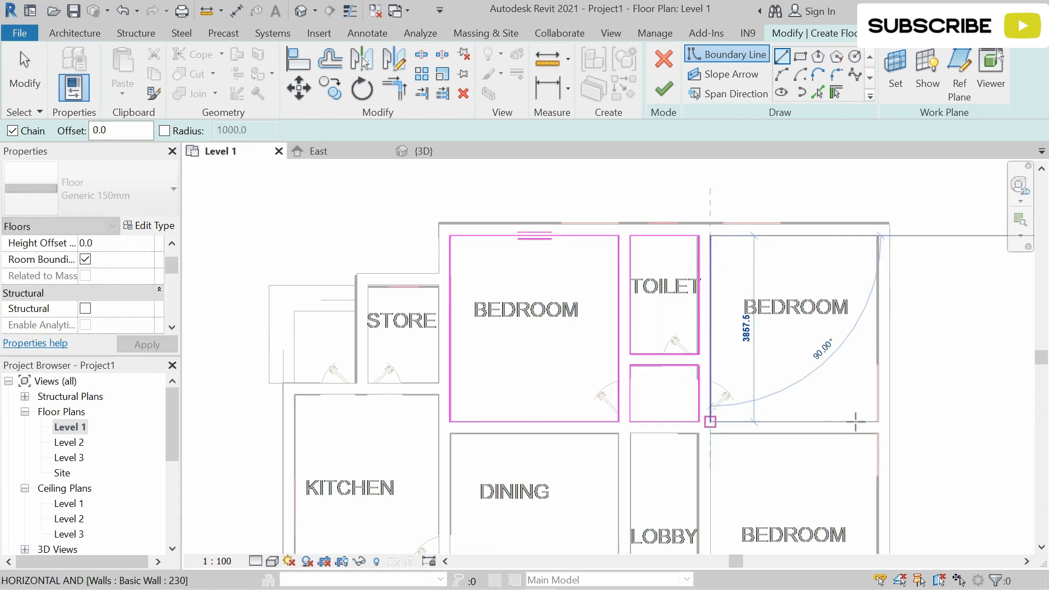
pyautogui.click(879, 252)
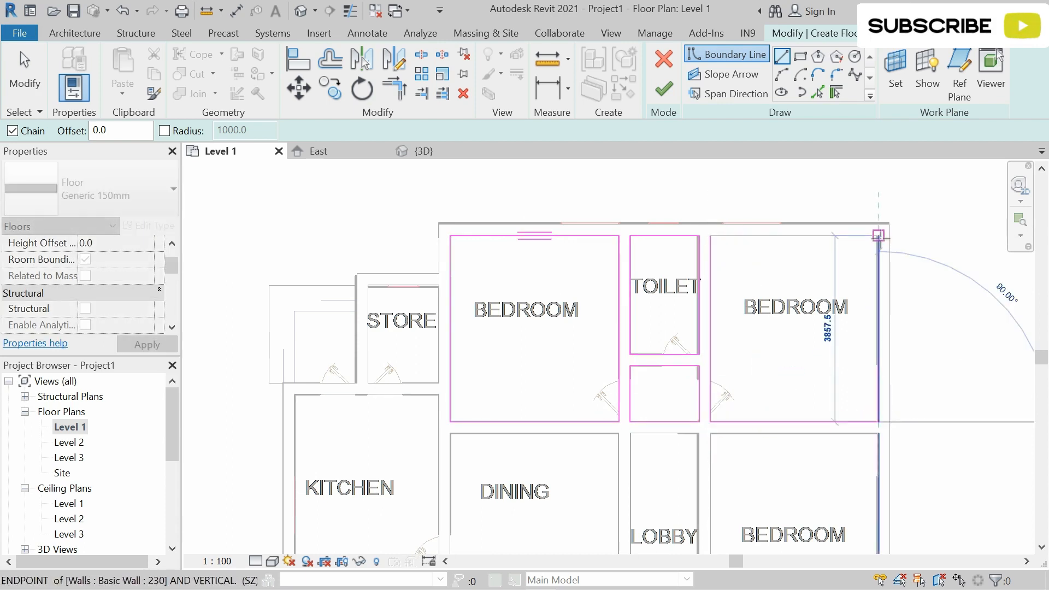
pyautogui.click(877, 235)
pyautogui.click(710, 235)
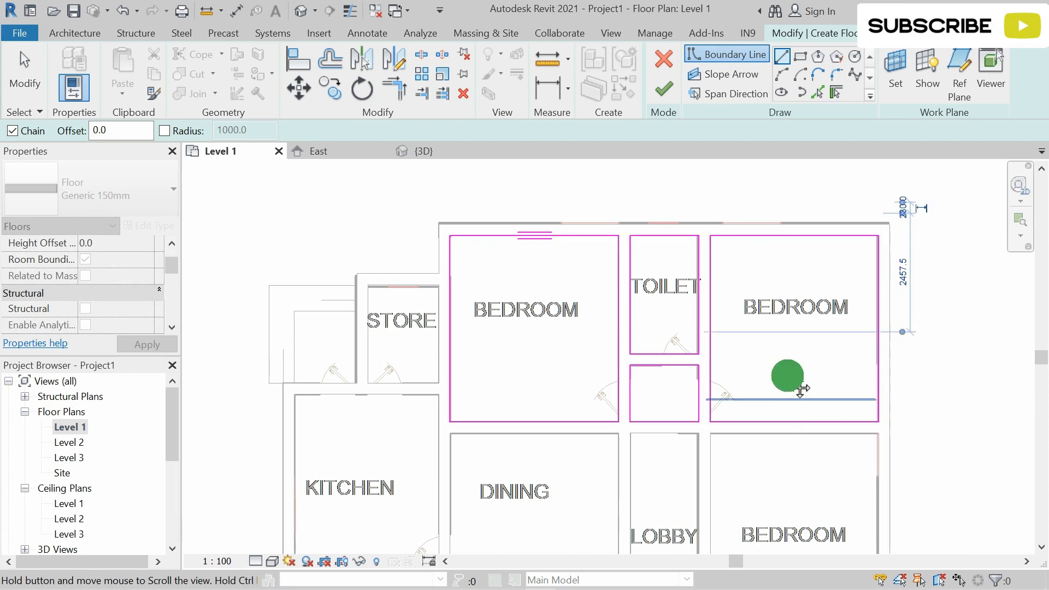
# Trace a closed floor boundary inside the bedroom east of the lobby, along its inner wall faces
pyautogui.moveTo(798, 386); pyautogui.dragTo(797, 336, button='middle')
pyautogui.click(701, 339)
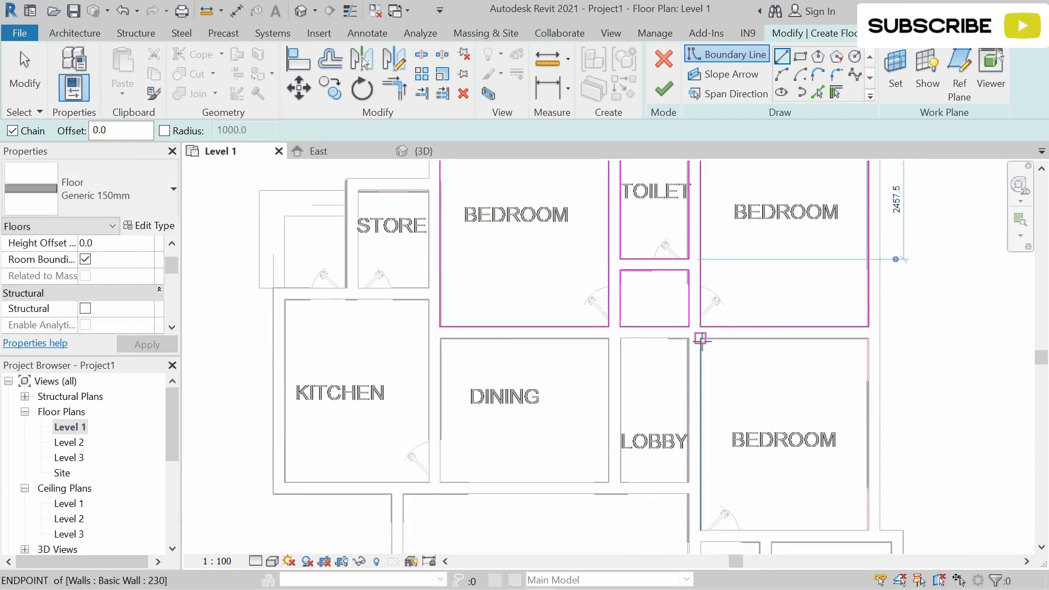
pyautogui.click(868, 338)
pyautogui.scroll(-2, 867, 384)
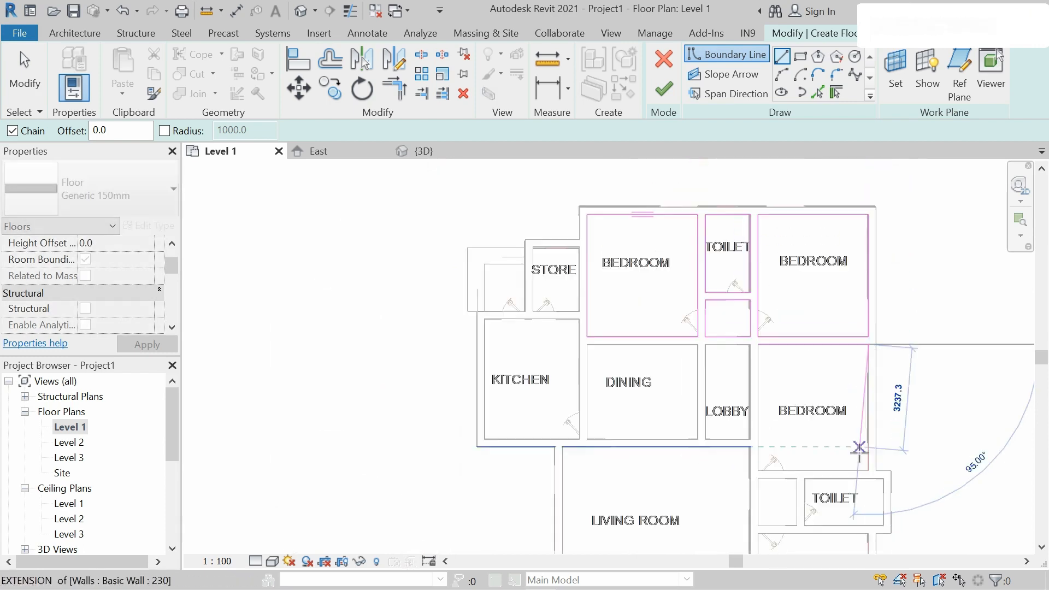
pyautogui.click(868, 471)
pyautogui.click(757, 470)
pyautogui.click(762, 352)
# Trace closed floor boundaries inside the lower toilet and the small unlabelled room beside it, following the inner wall faces
pyautogui.moveTo(828, 358); pyautogui.dragTo(817, 269, button='middle')
pyautogui.scroll(1, 821, 444)
pyautogui.click(773, 365)
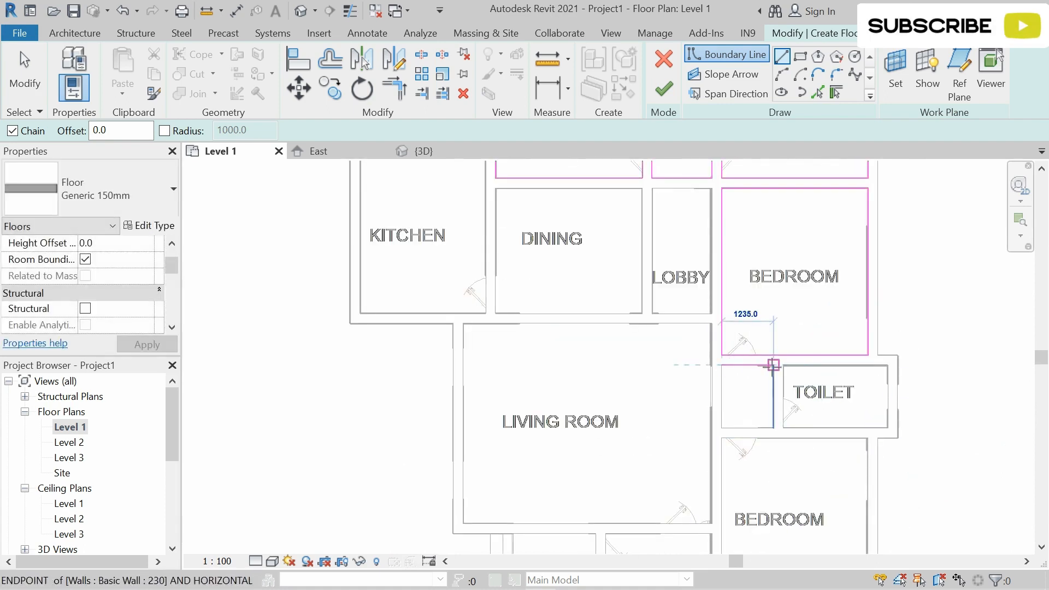
pyautogui.click(774, 427)
pyautogui.click(721, 428)
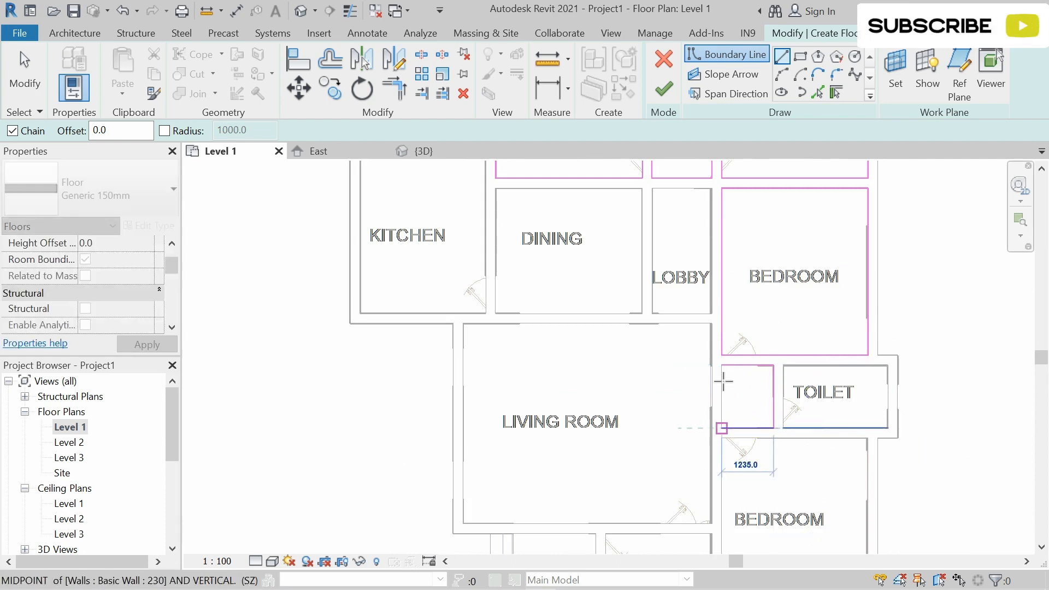
pyautogui.click(721, 365)
pyautogui.click(782, 365)
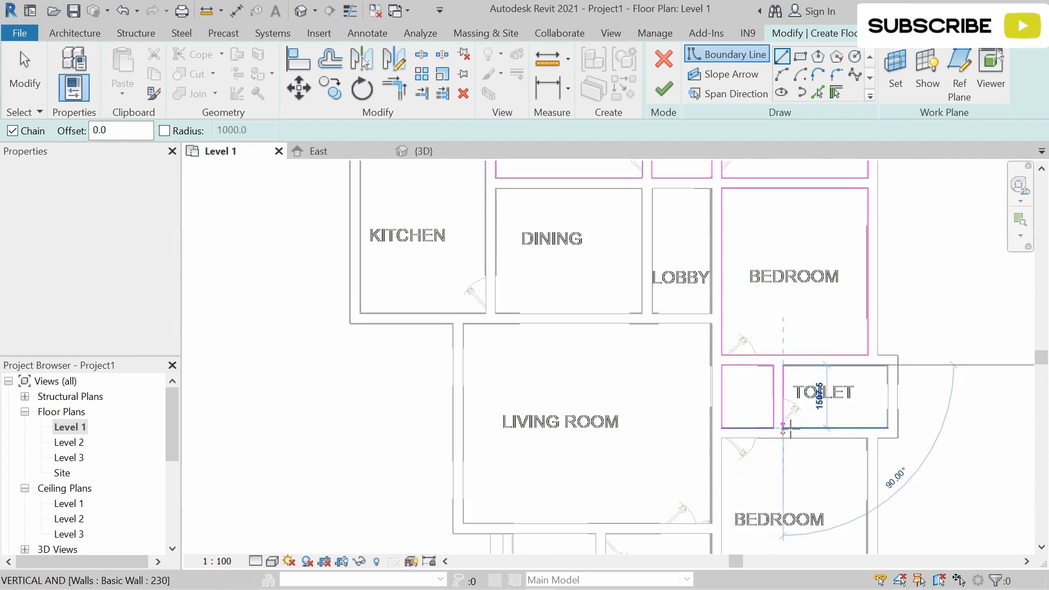
pyautogui.click(820, 428)
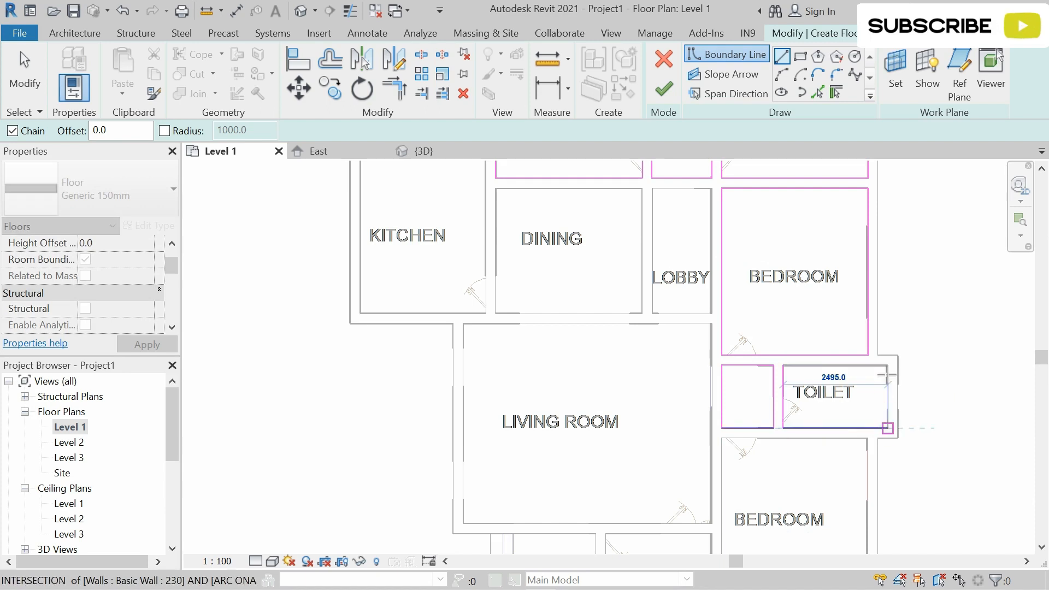
pyautogui.click(786, 368)
# Trace a closed floor boundary inside the plan's lower-right bedroom, below the toilet, along its inner wall faces
pyautogui.moveTo(832, 383); pyautogui.dragTo(831, 284, button='middle')
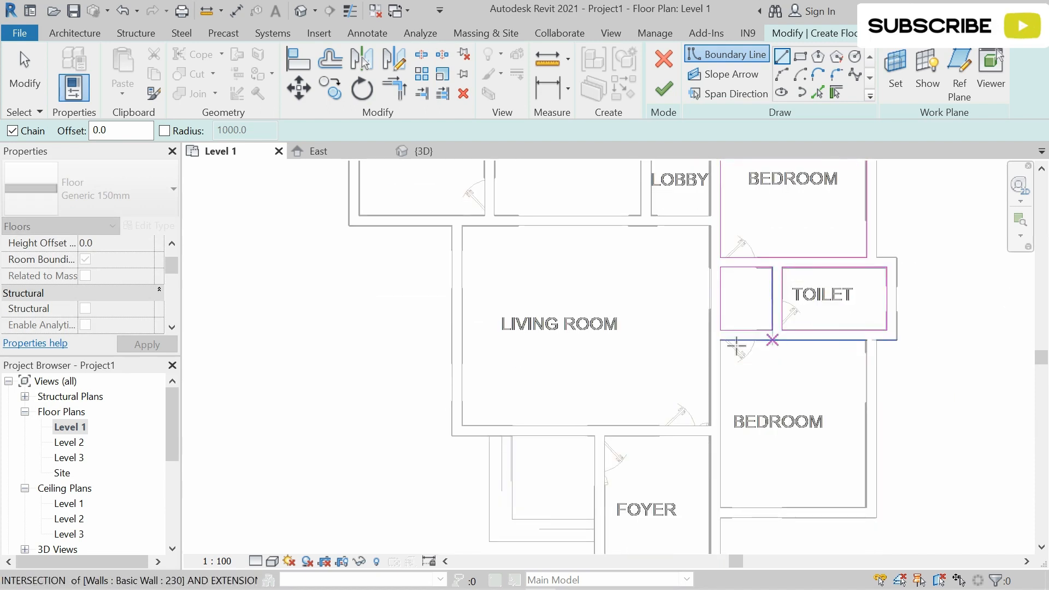
pyautogui.click(722, 342)
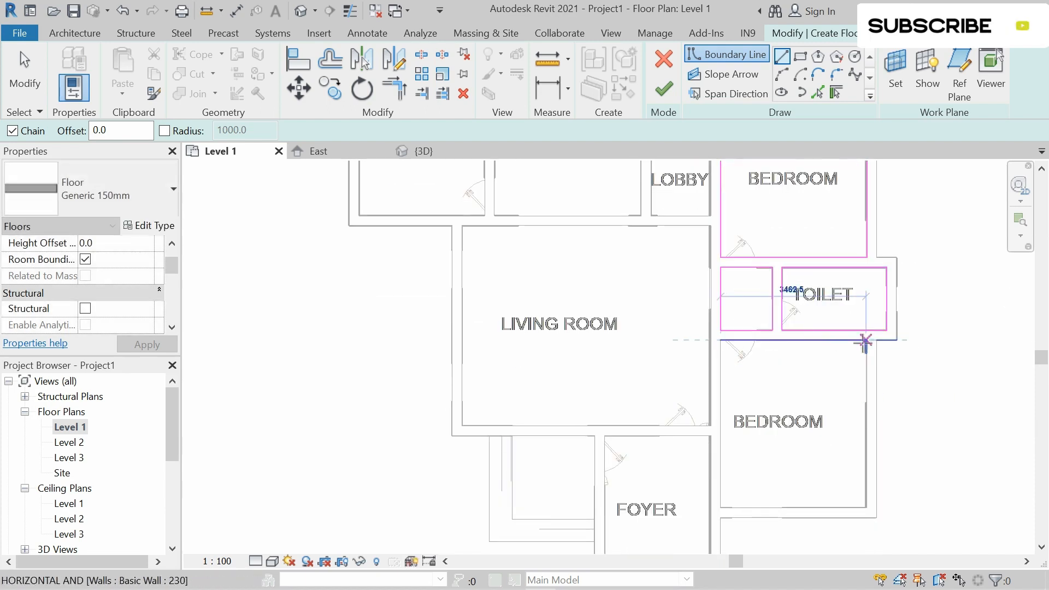
pyautogui.click(866, 507)
pyautogui.click(721, 343)
# Trace a closed rectangular floor boundary along the inner wall faces of the foyer
pyautogui.moveTo(749, 371); pyautogui.dragTo(760, 227, button='middle')
pyautogui.click(615, 291)
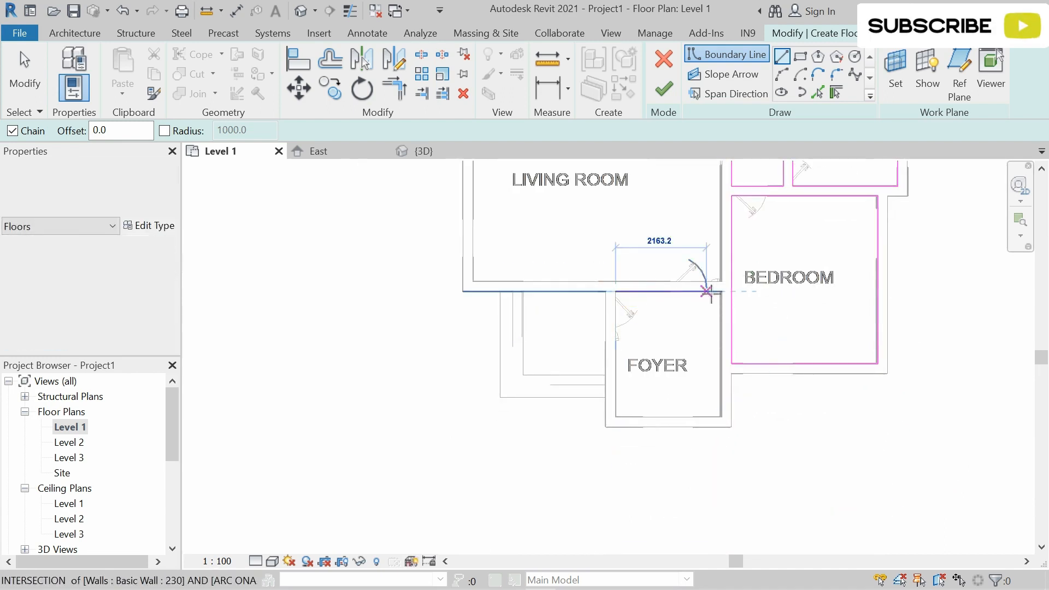
pyautogui.click(721, 291)
pyautogui.click(721, 418)
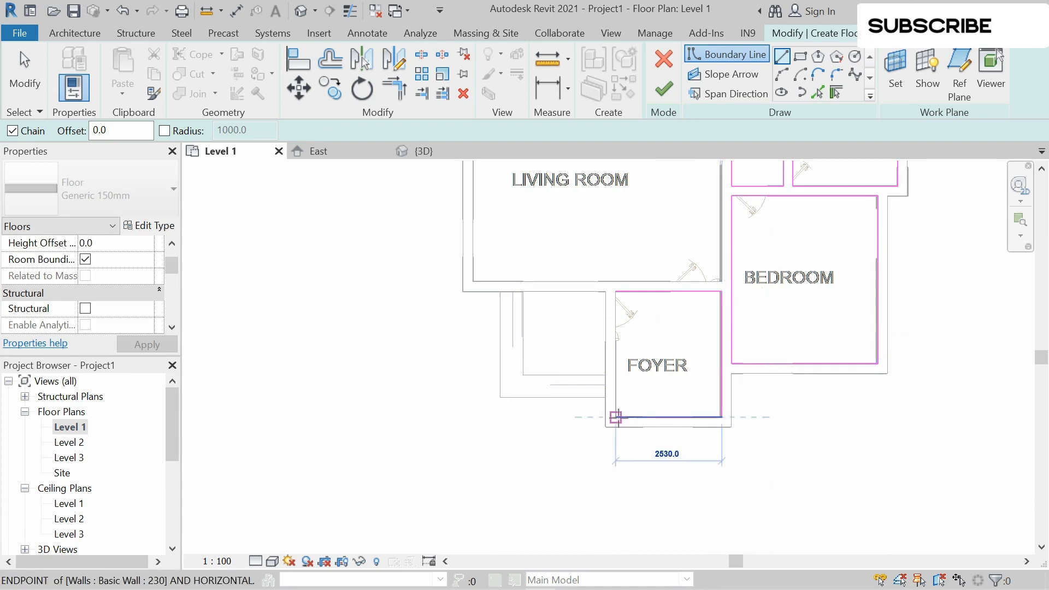
pyautogui.click(615, 417)
pyautogui.click(615, 291)
# Trace a closed rectangular floor boundary along the inner wall faces of the living room
pyautogui.moveTo(641, 309); pyautogui.dragTo(652, 378, button='middle')
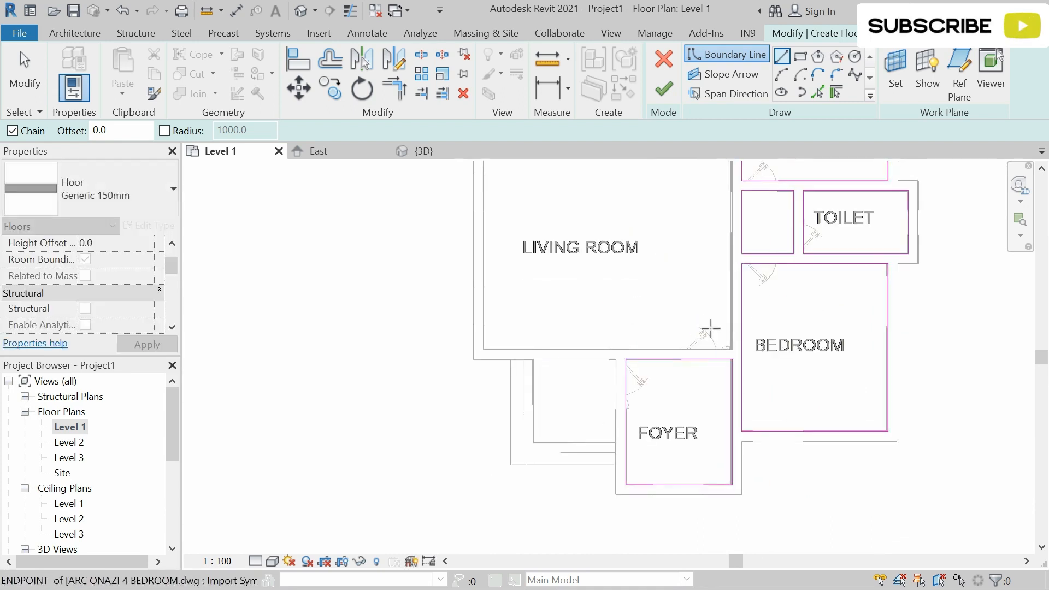
pyautogui.click(731, 349)
pyautogui.click(482, 348)
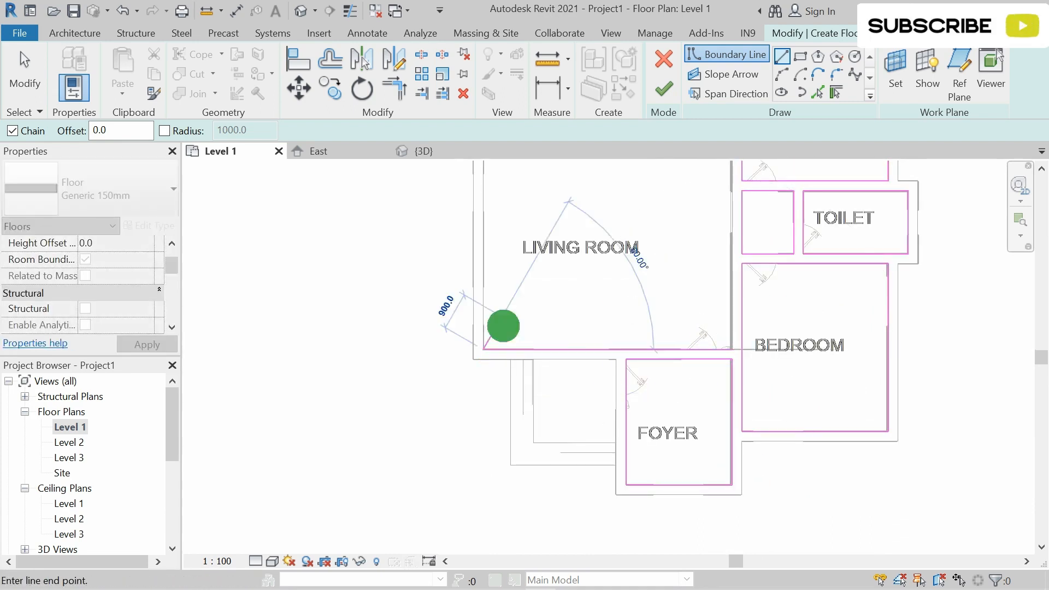
pyautogui.moveTo(496, 195); pyautogui.dragTo(498, 385, button='middle')
pyautogui.click(486, 350)
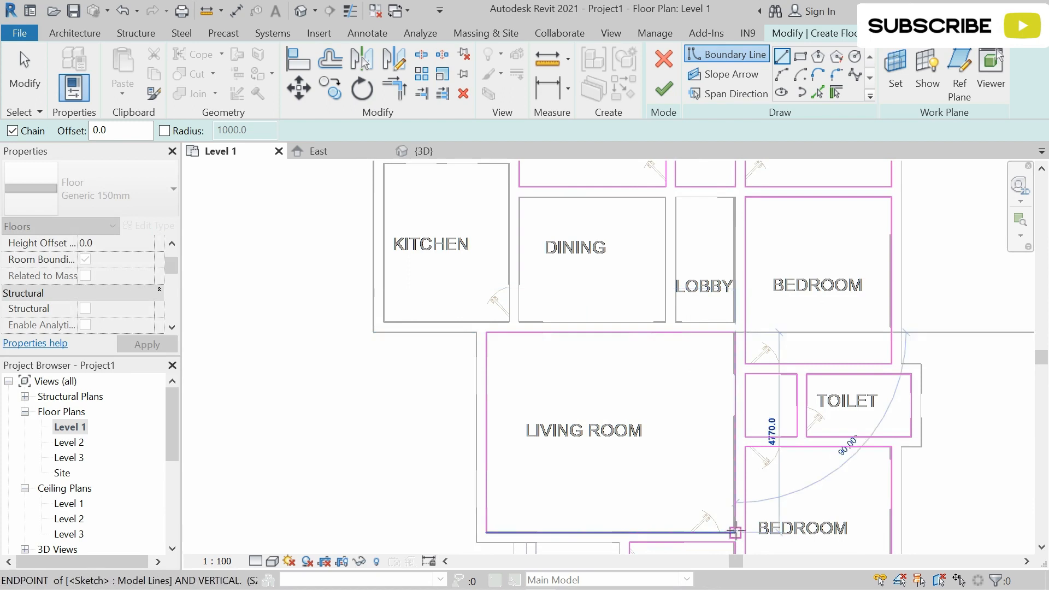
pyautogui.click(735, 532)
# Trace a closed rectangular floor boundary along the inner wall faces of the lobby
pyautogui.moveTo(732, 223); pyautogui.dragTo(739, 353, button='middle')
pyautogui.click(741, 329)
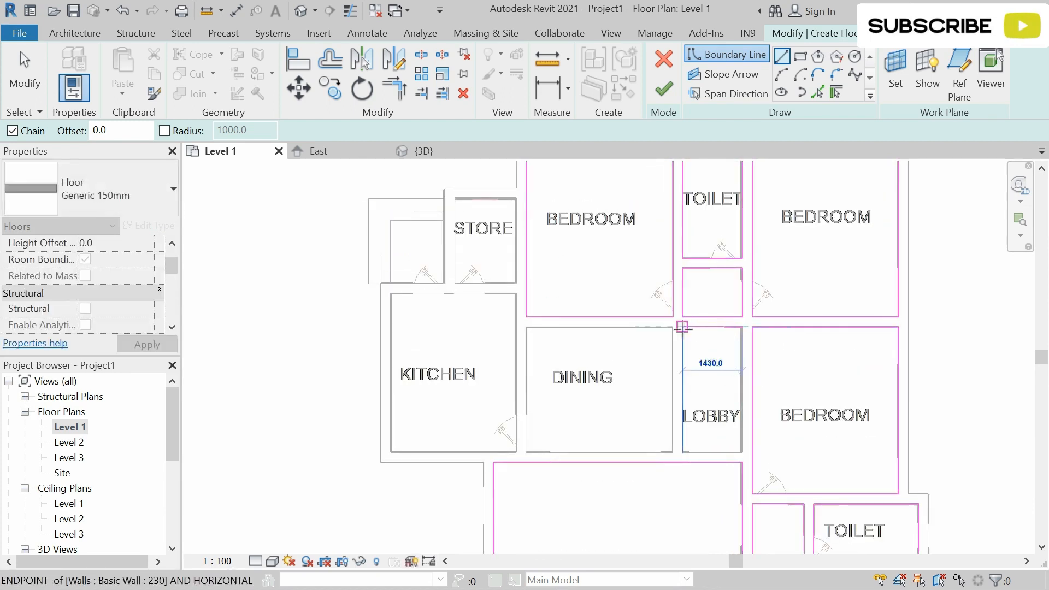
pyautogui.click(687, 452)
pyautogui.click(742, 454)
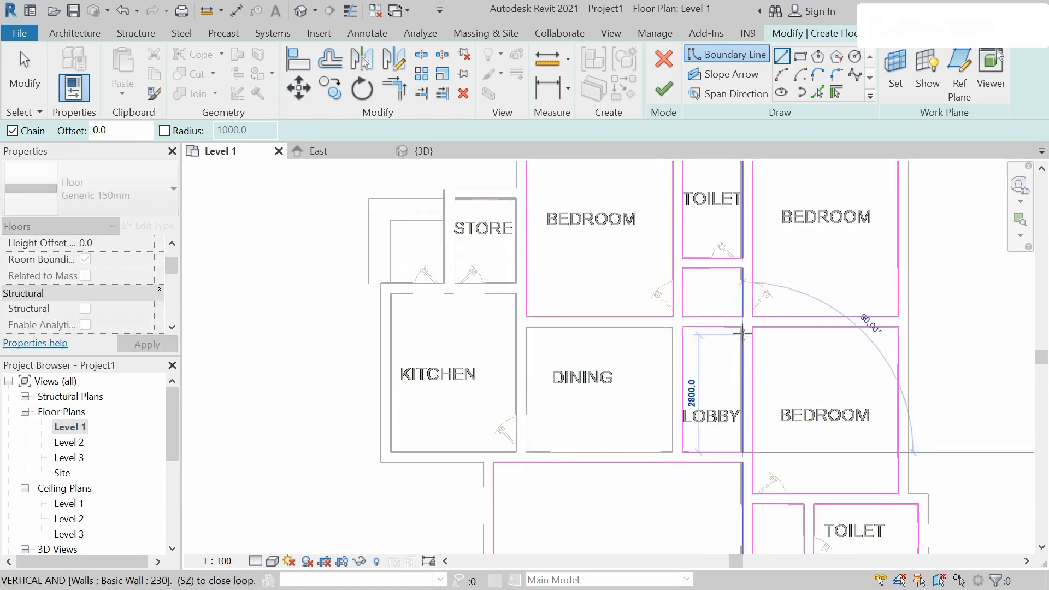
pyautogui.click(742, 332)
# Trace closed rectangular floor boundaries inside the dining room and the kitchen, following their inner wall faces
pyautogui.click(669, 330)
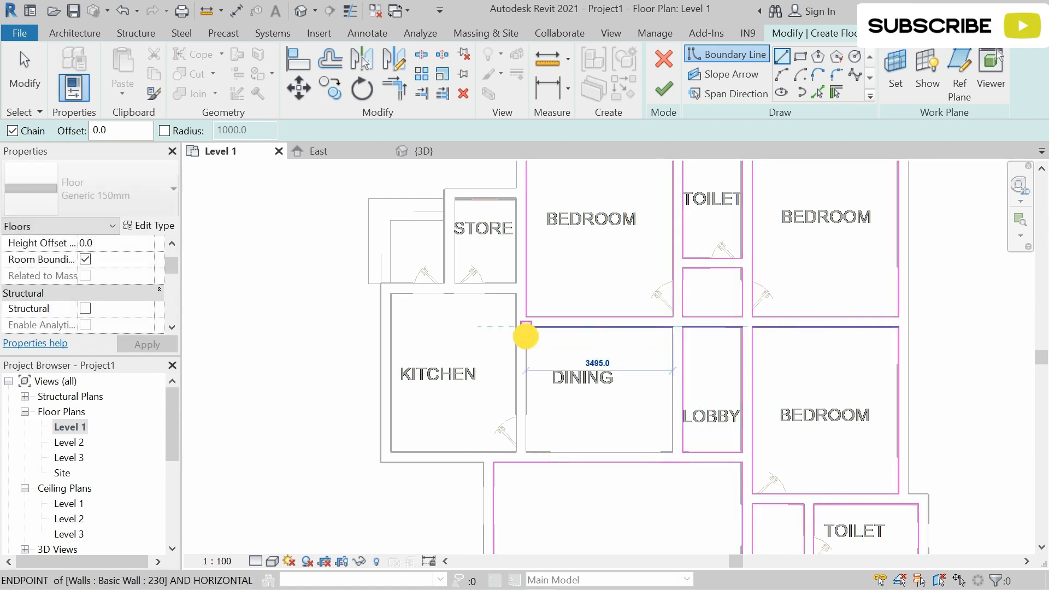
pyautogui.click(527, 451)
pyautogui.click(671, 451)
pyautogui.click(671, 328)
pyautogui.click(390, 293)
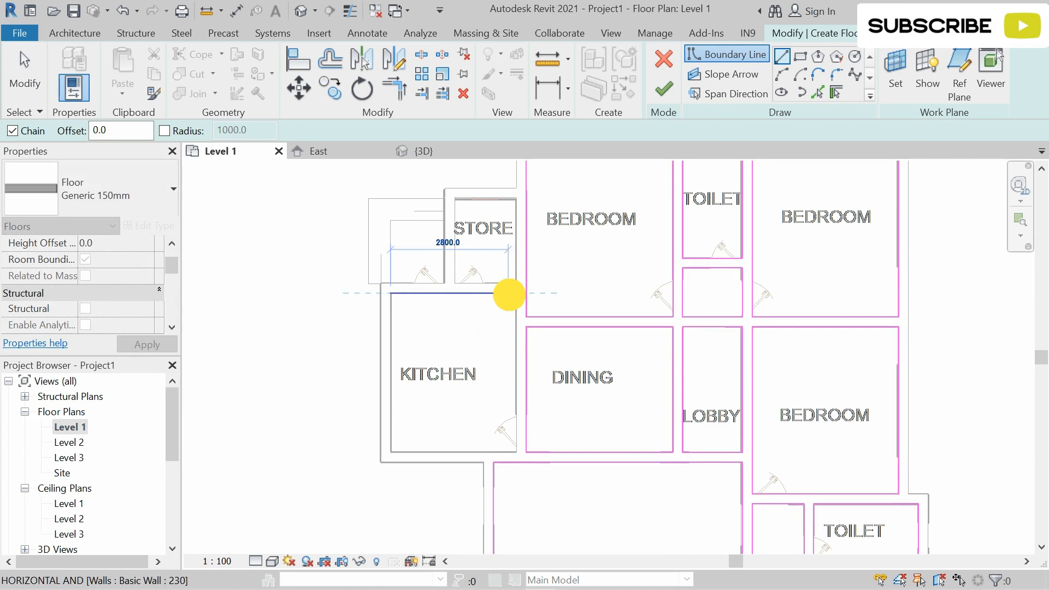
pyautogui.click(515, 294)
pyautogui.click(449, 449)
pyautogui.click(389, 294)
# Trace a closed rectangular floor boundary along the inner wall faces of the store
pyautogui.moveTo(423, 362); pyautogui.dragTo(429, 476, button='middle')
pyautogui.click(459, 397)
pyautogui.click(459, 312)
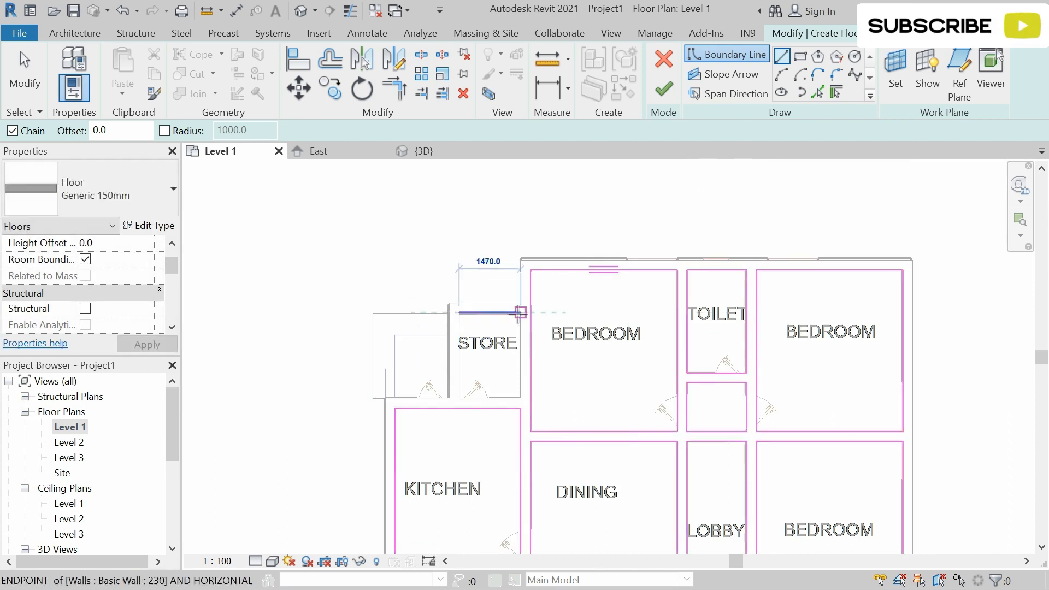
pyautogui.click(520, 312)
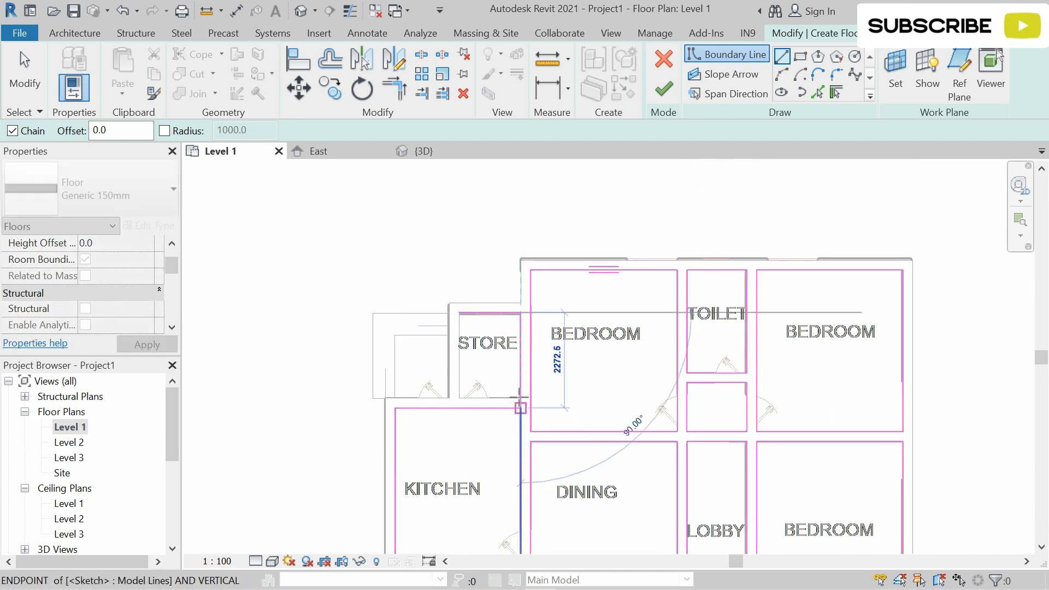
pyautogui.click(459, 398)
pyautogui.click(459, 313)
pyautogui.scroll(-2, 681, 366)
pyautogui.moveTo(718, 403); pyautogui.dragTo(704, 377, button='middle')
pyautogui.scroll(-2, 718, 374)
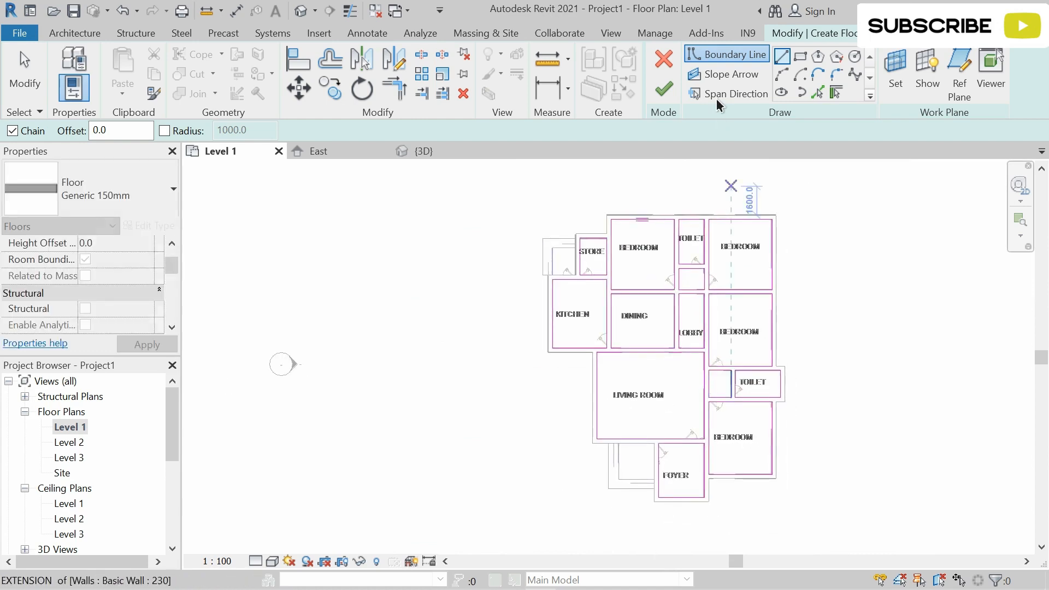
# Finish the internal floor sketch and show the floor from the front in the 3D view
pyautogui.click(664, 88)
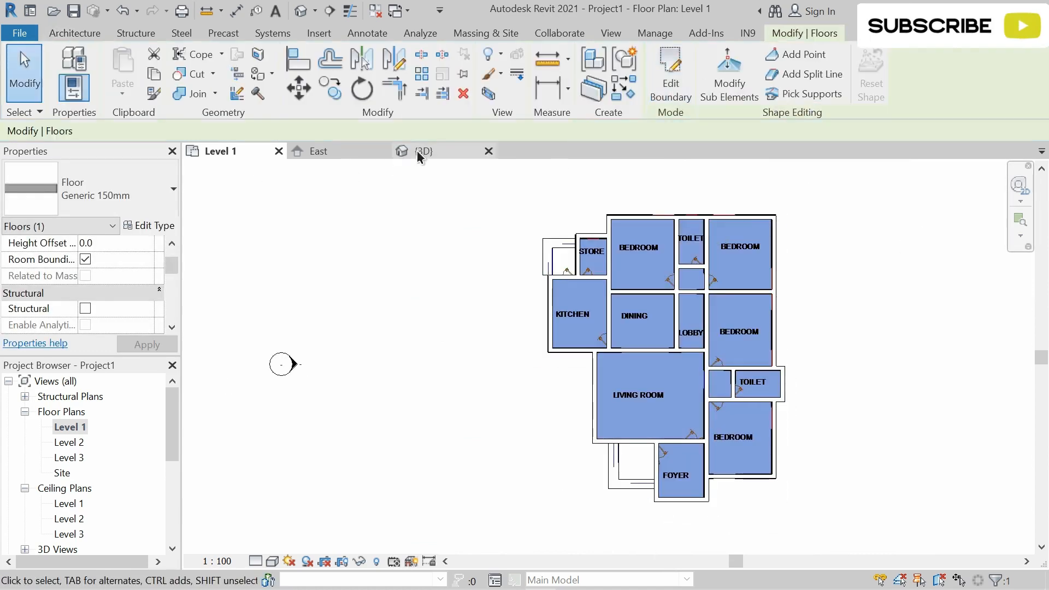
pyautogui.scroll(1, 623, 399)
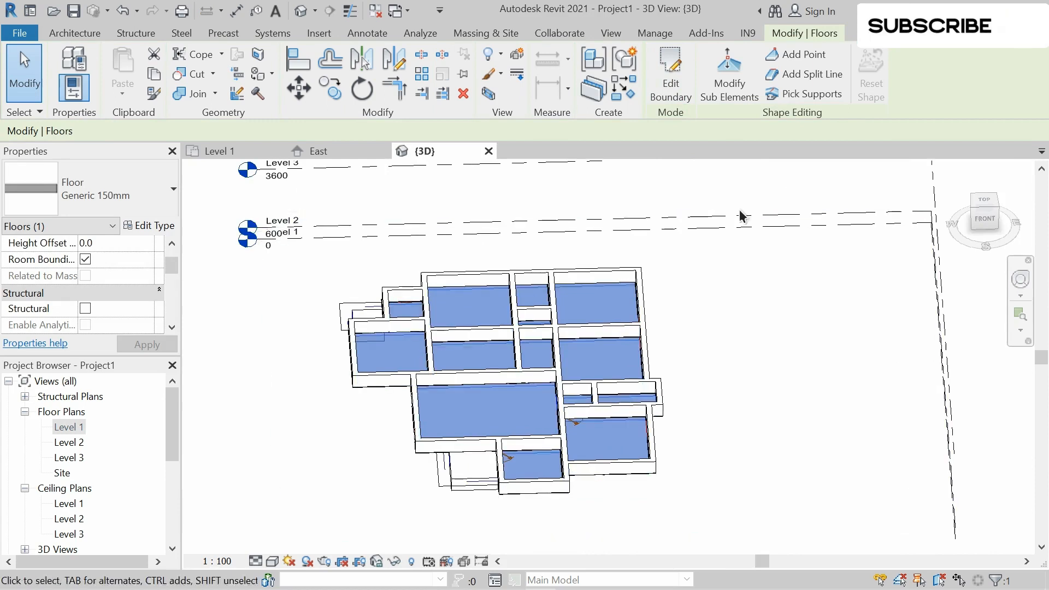
pyautogui.click(983, 221)
pyautogui.scroll(3, 634, 358)
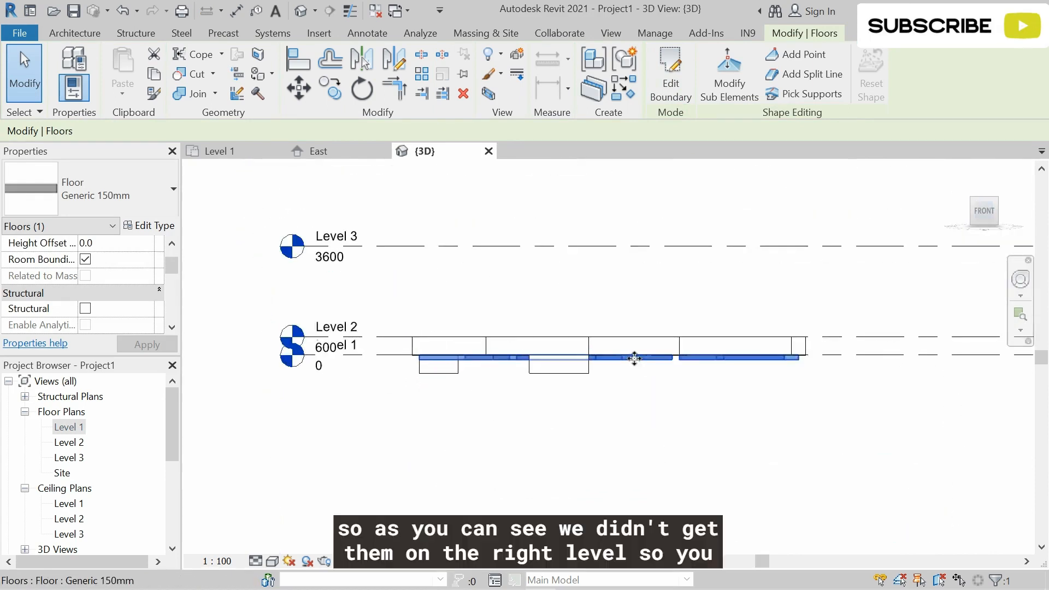
# Raise the internal floor to a height offset of 600 so its top meets the top of the foundation walls
pyautogui.press('Up')
pyautogui.press('Up')
pyautogui.press('Up')
pyautogui.press('Up')
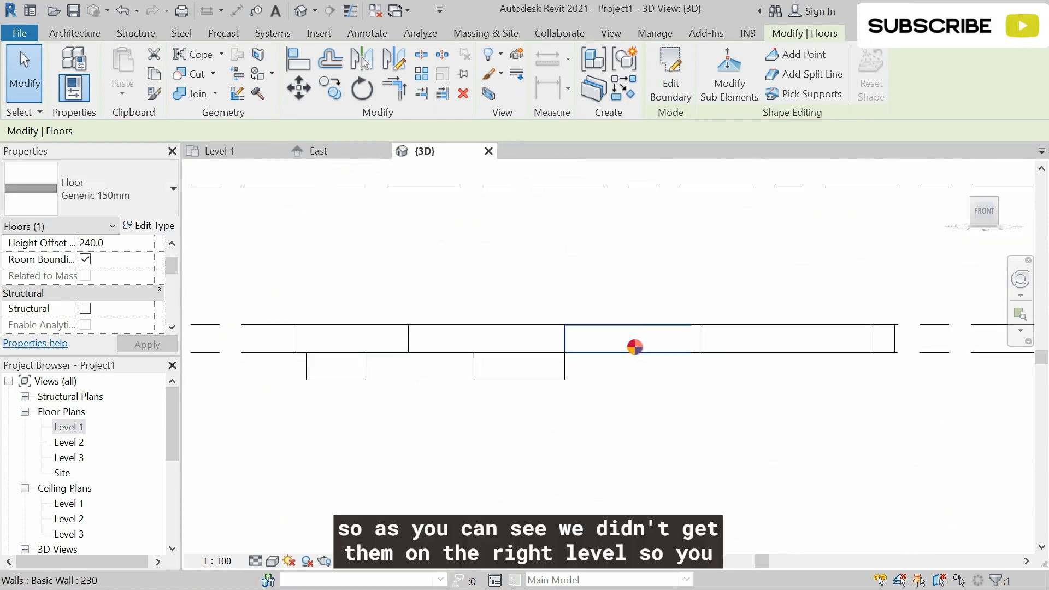
pyautogui.scroll(2, 631, 334)
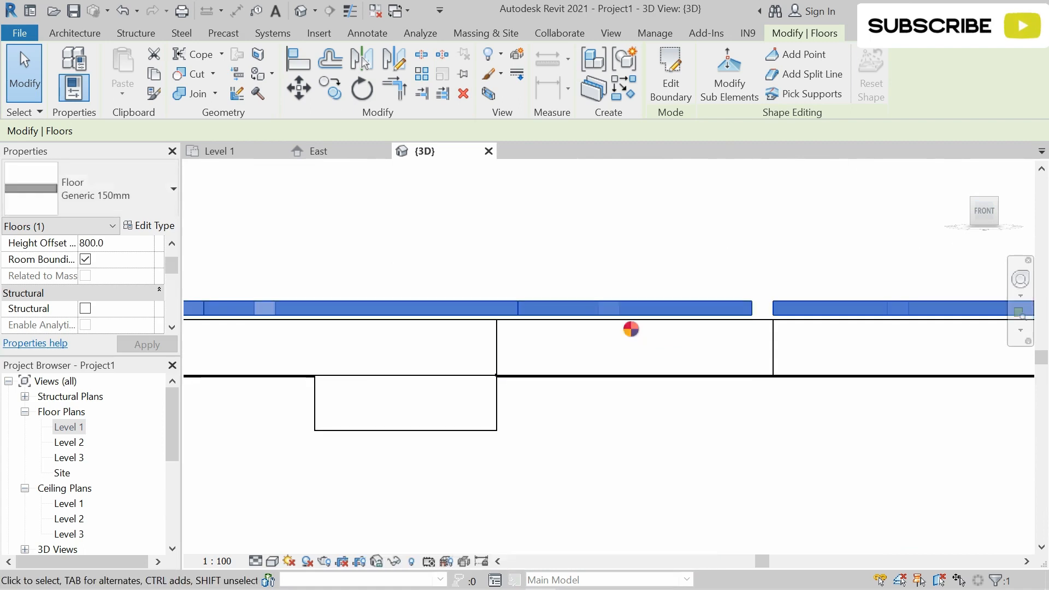
pyautogui.scroll(5, 795, 326)
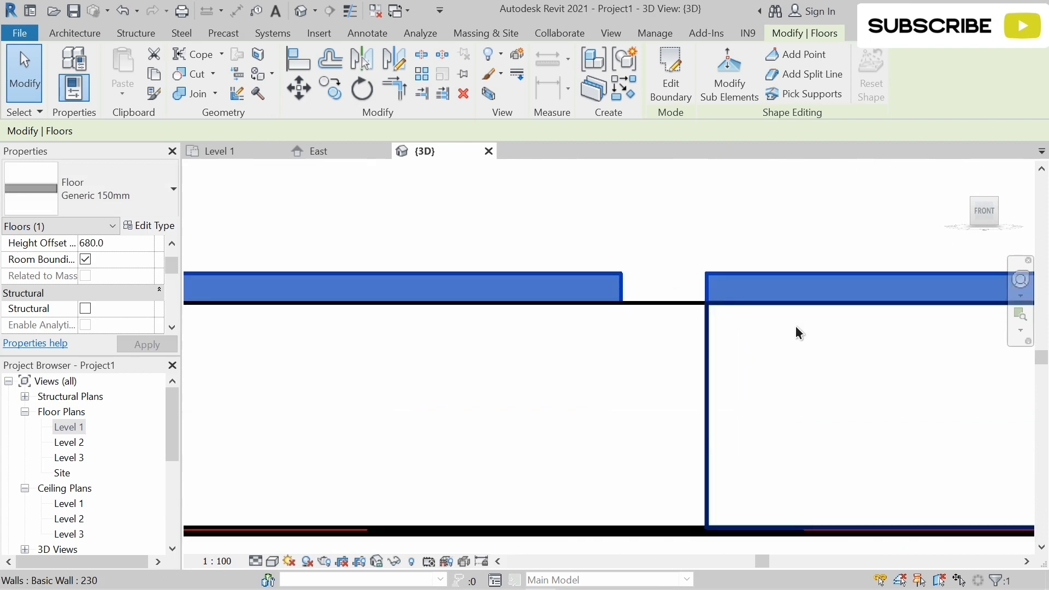
pyautogui.press('Down')
pyautogui.press('Down')
pyautogui.press('Down')
pyautogui.press('Down')
pyautogui.press('Down')
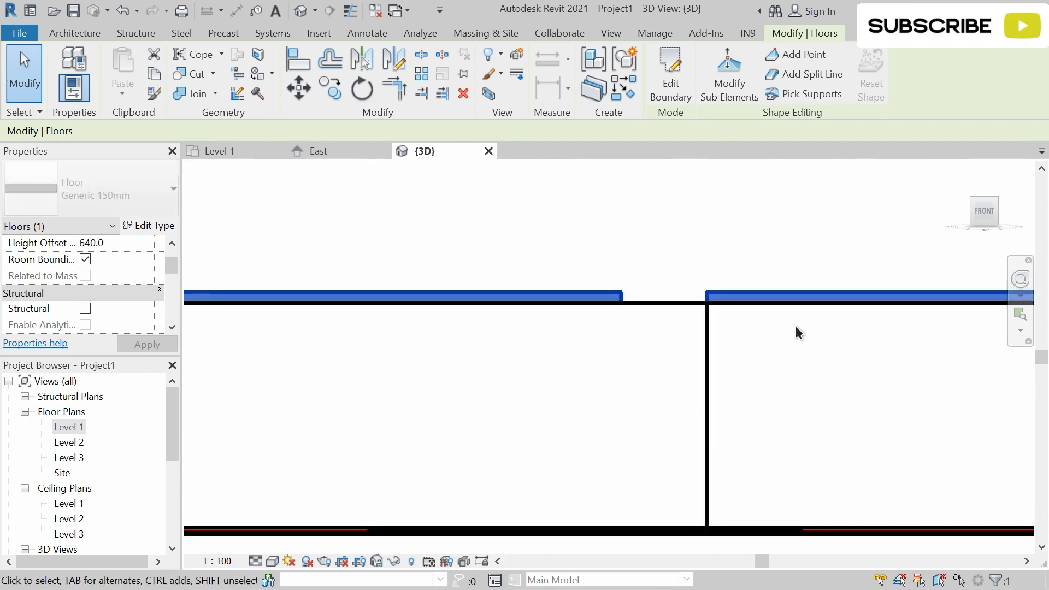
pyautogui.scroll(3, 772, 310)
pyautogui.press('Down')
pyautogui.press('Down')
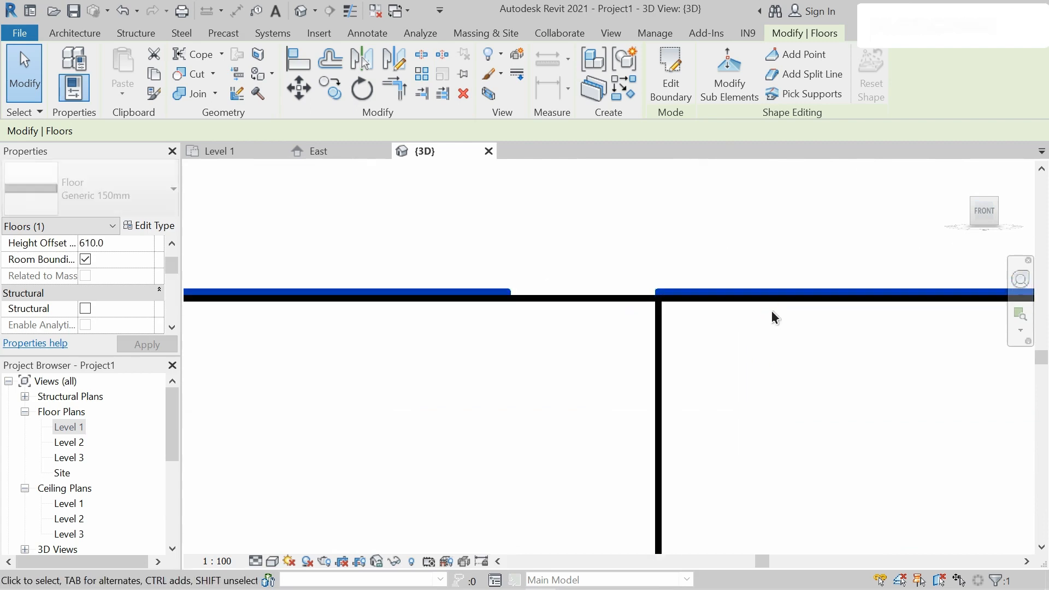
pyautogui.press('Down')
pyautogui.scroll(-3, 771, 310)
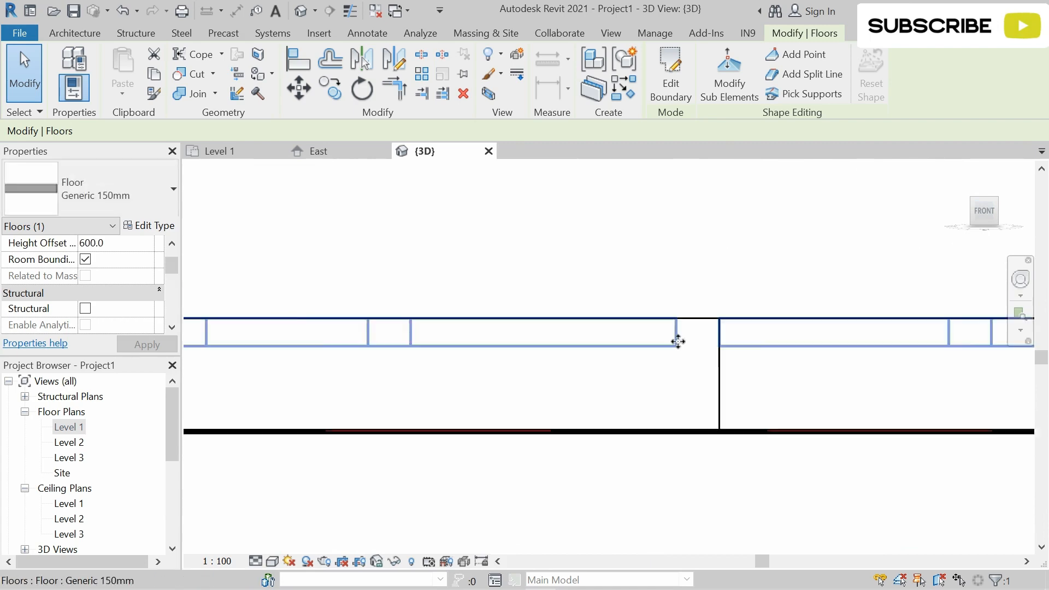
# Raise the 600 mm thick porch floor until its top aligns with the top of the foundation walls, and inspect the model in 3D
pyautogui.click(292, 443)
pyautogui.press('Up')
pyautogui.press('Up')
pyautogui.press('Up')
pyautogui.press('Up')
pyautogui.press('Up')
pyautogui.press('Up')
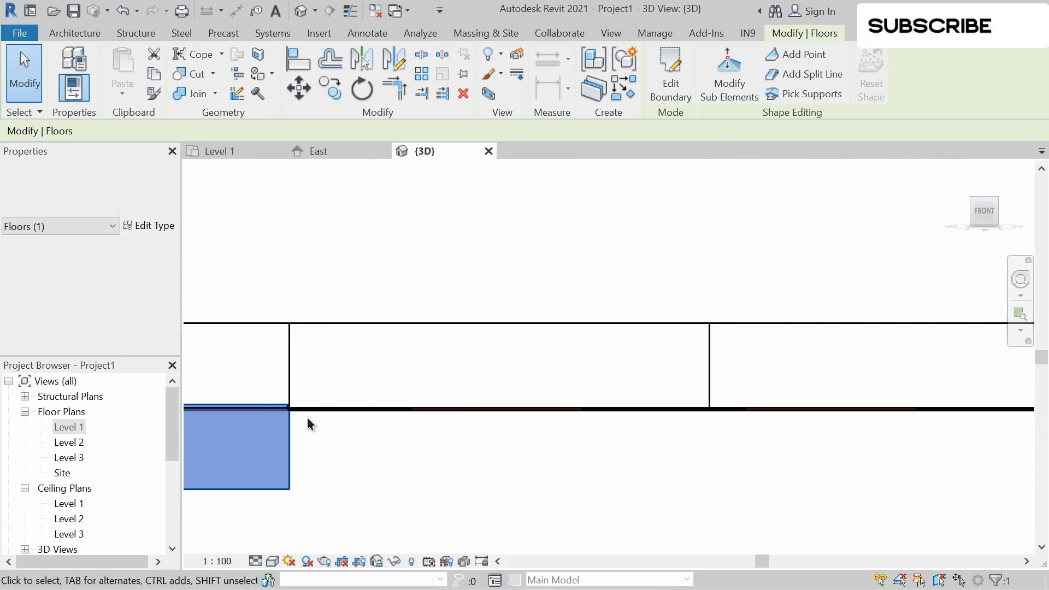
pyautogui.press('Up')
pyautogui.press('Up')
pyautogui.press('Up')
pyautogui.press('Up')
pyautogui.press('Up')
pyautogui.press('Up')
pyautogui.press('Up')
pyautogui.press('Up')
pyautogui.press('Up')
pyautogui.press('Up')
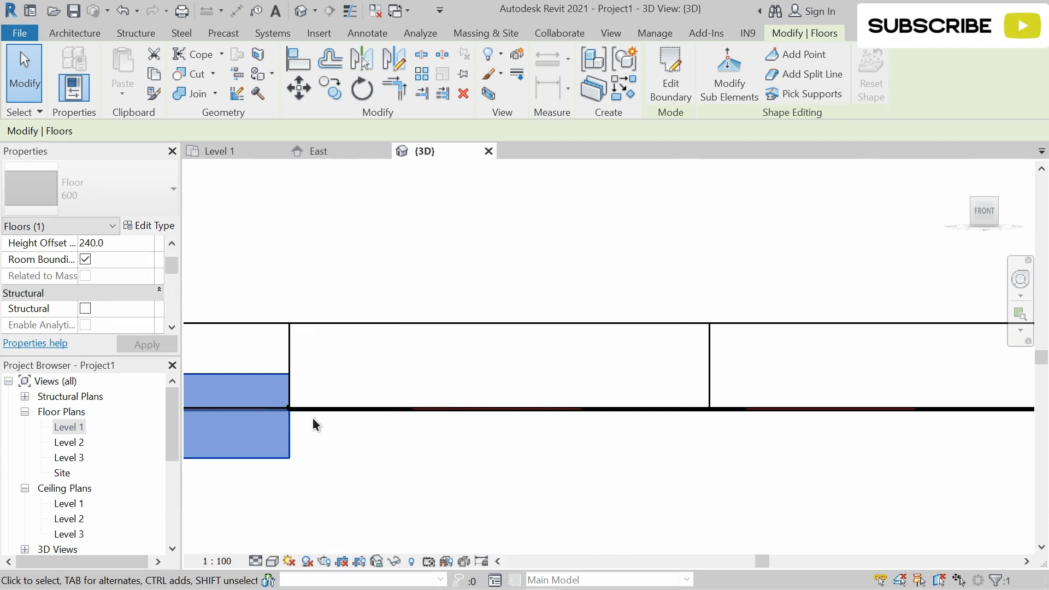
pyautogui.press('Up')
pyautogui.press('Up')
pyautogui.press('Up')
pyautogui.press('Up')
pyautogui.press('Up')
pyautogui.press('Up')
pyautogui.press('Up')
pyautogui.press('Up')
pyautogui.press('Up')
pyautogui.press('Up')
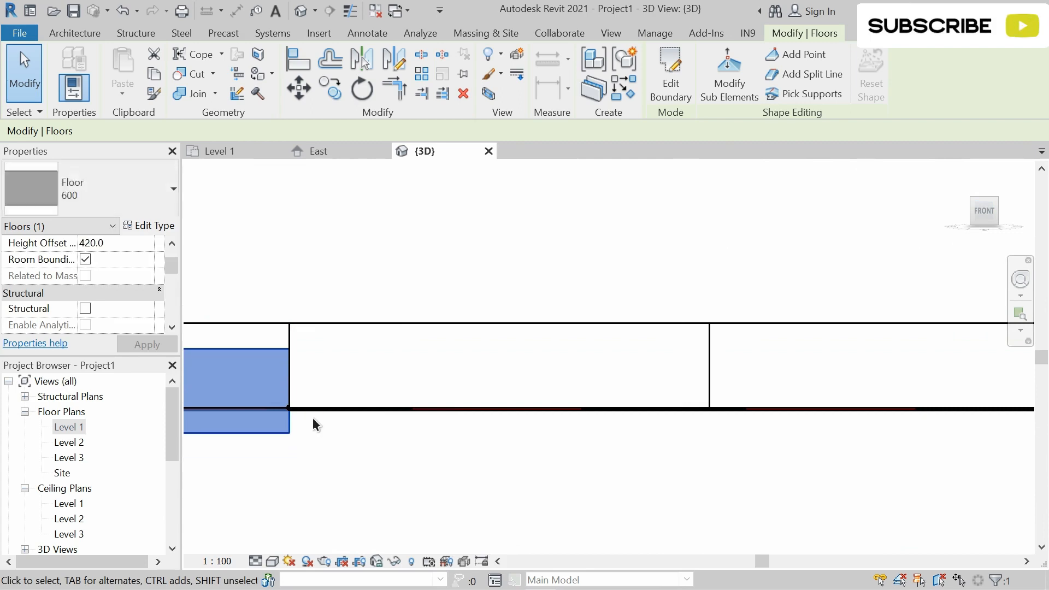
pyautogui.press('Up')
pyautogui.press('Up')
pyautogui.press('Up')
pyautogui.press('Up')
pyautogui.press('Up')
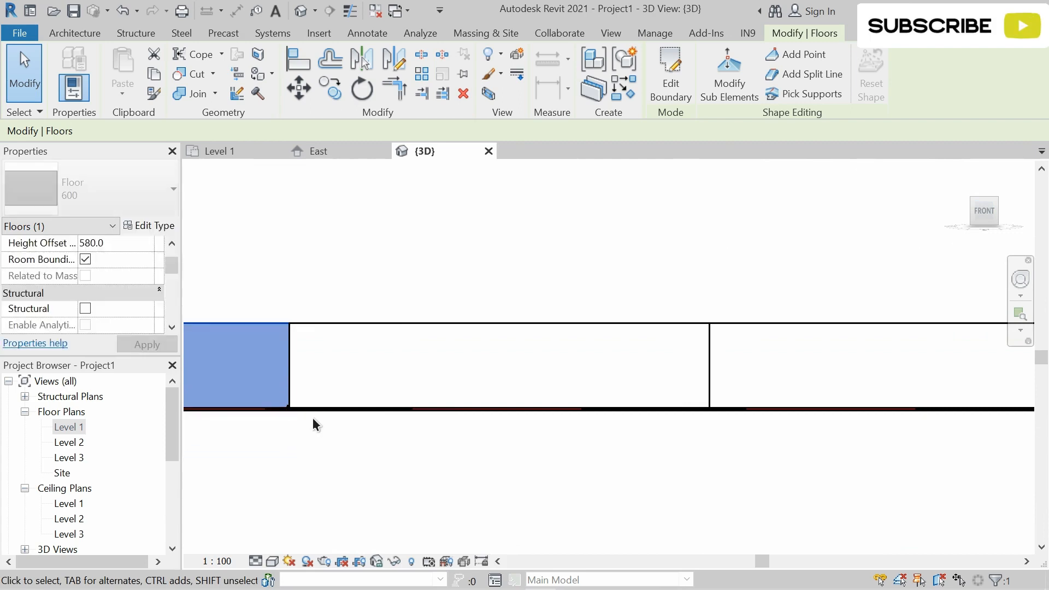
pyautogui.scroll(-3, 404, 338)
pyautogui.keyDown('shift'); pyautogui.moveTo(599, 301); pyautogui.dragTo(725, 366, button='middle'); pyautogui.keyUp('shift')
pyautogui.press('Escape')
pyautogui.moveTo(503, 329); pyautogui.dragTo(403, 404, button='middle')
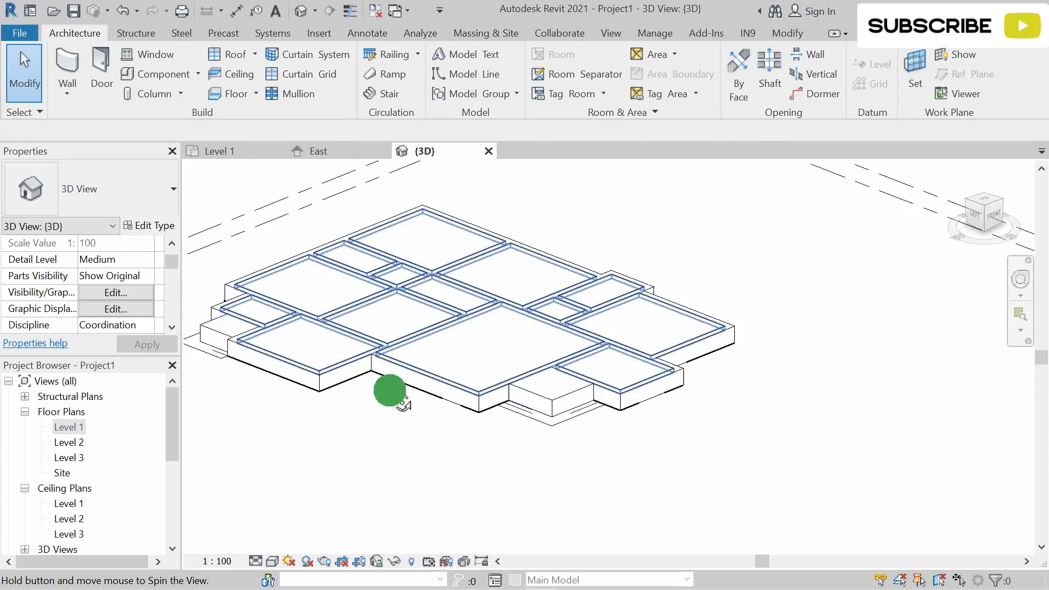
# Open the Level 2 floor plan
pyautogui.doubleClick(68, 427)
pyautogui.moveTo(661, 234); pyautogui.dragTo(533, 233, button='middle')
pyautogui.scroll(4, 536, 237)
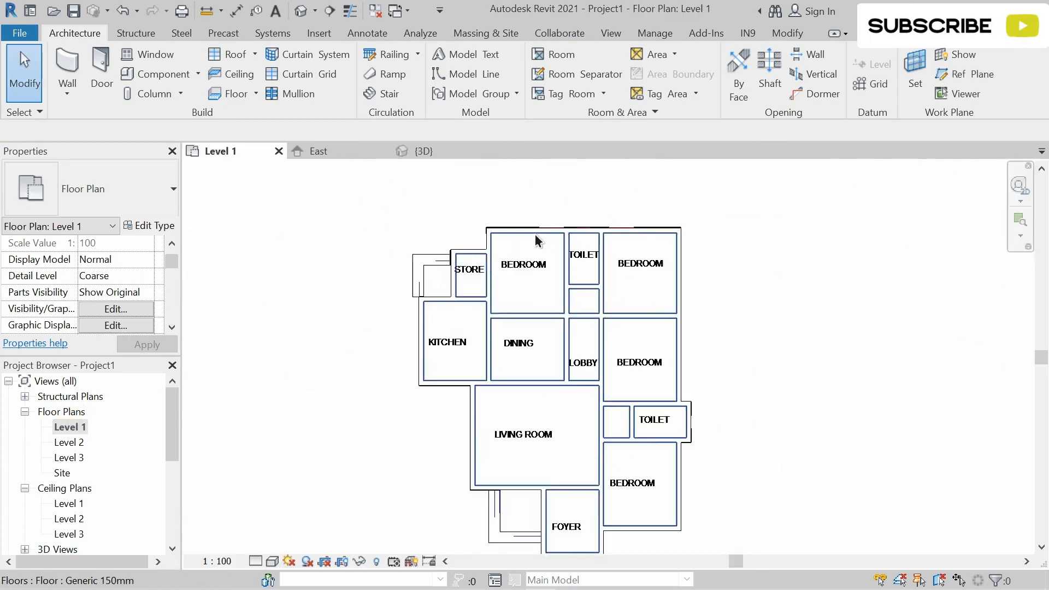
pyautogui.doubleClick(70, 442)
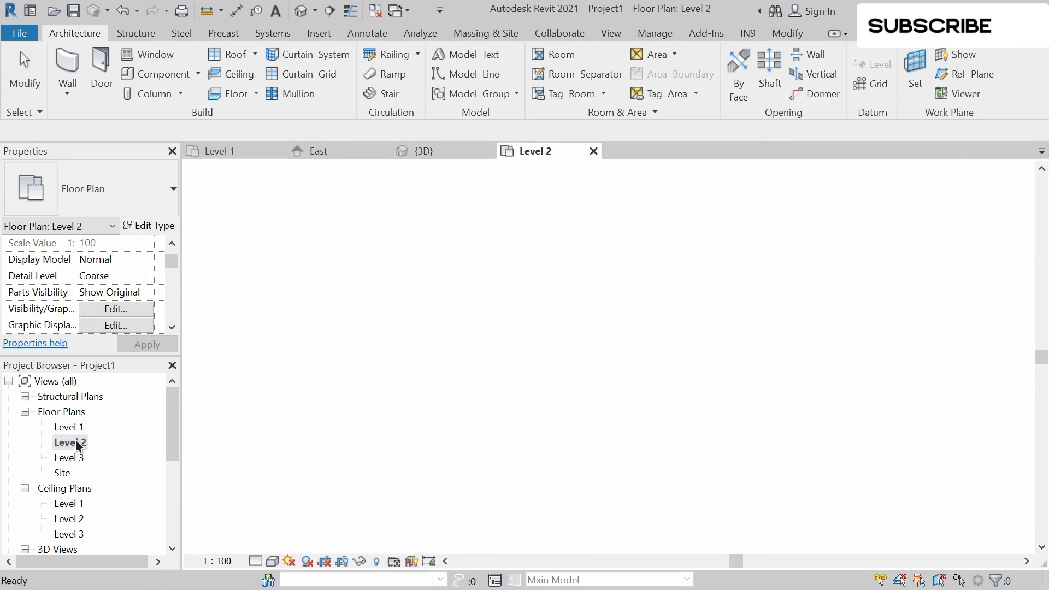
# Duplicate the 230 basic wall type as "230 2" and set the new walls' unconnected height to 3000
pyautogui.click(66, 56)
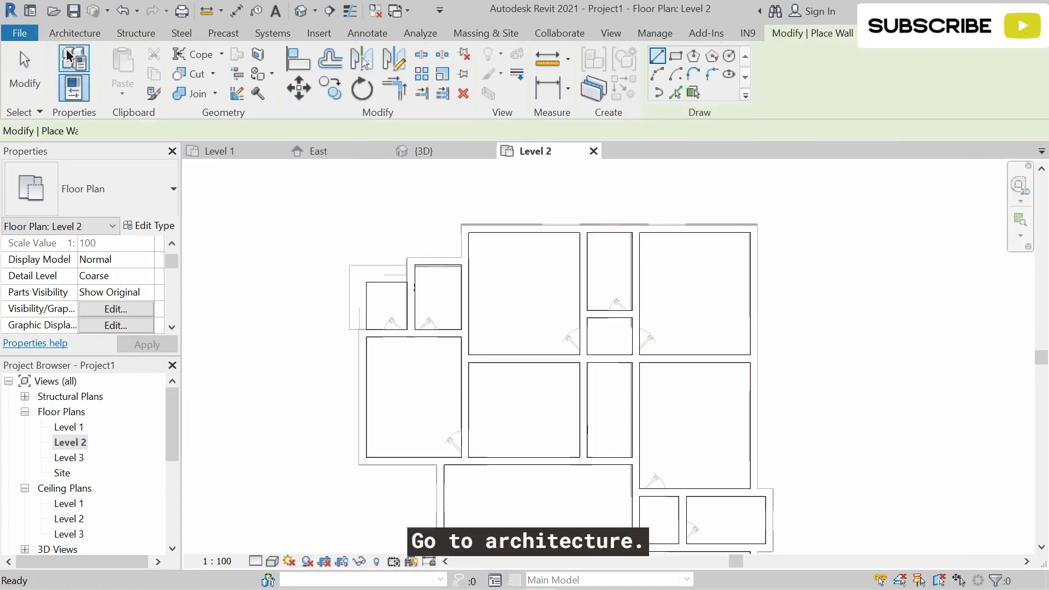
pyautogui.click(140, 226)
pyautogui.click(888, 123)
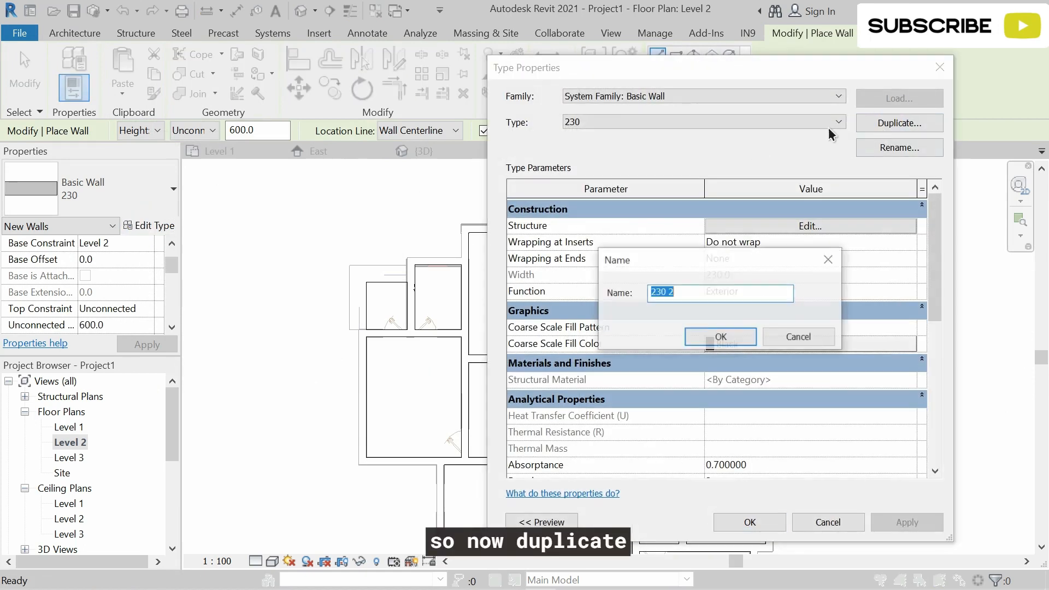
pyautogui.click(725, 340)
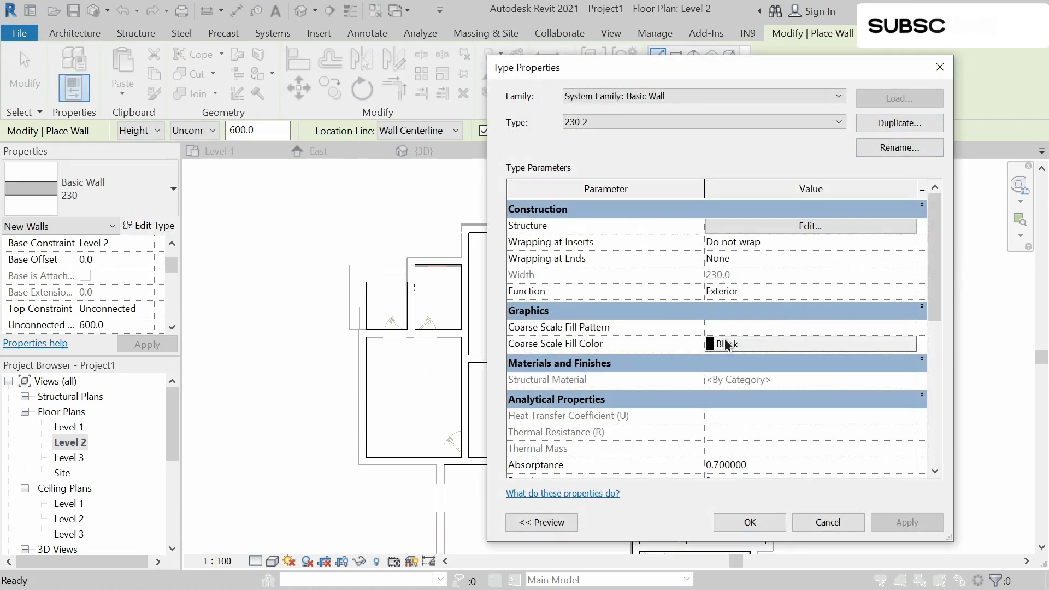
pyautogui.click(750, 522)
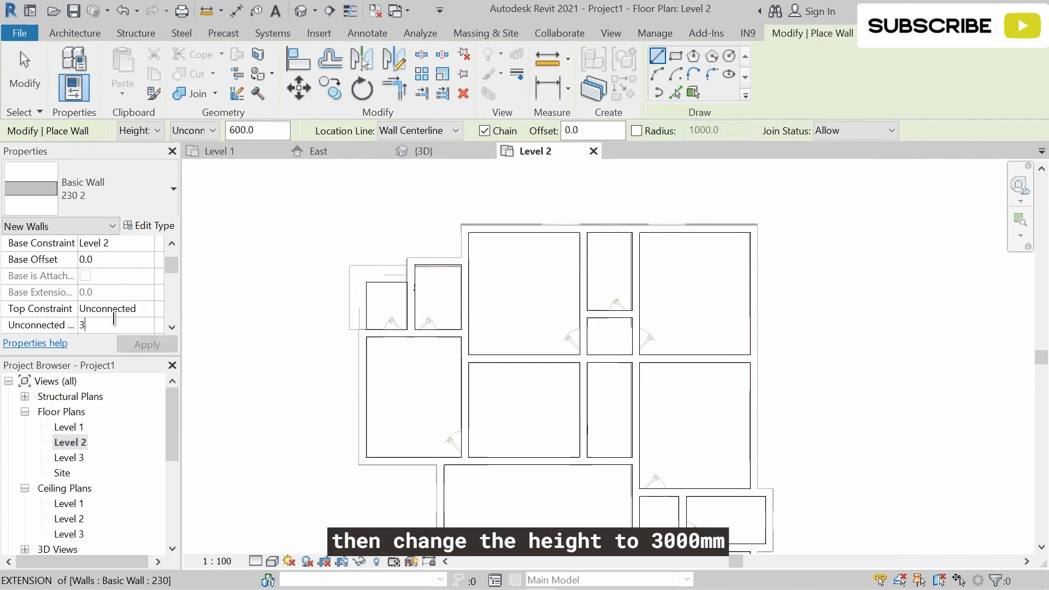
pyautogui.write('00')
pyautogui.press('Return')
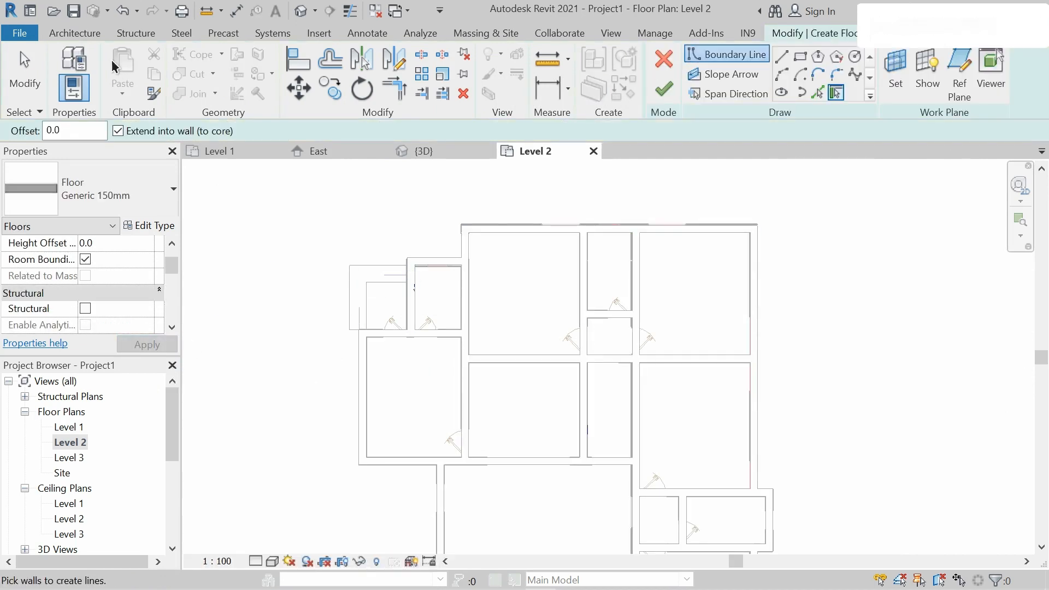
pyautogui.click(86, 38)
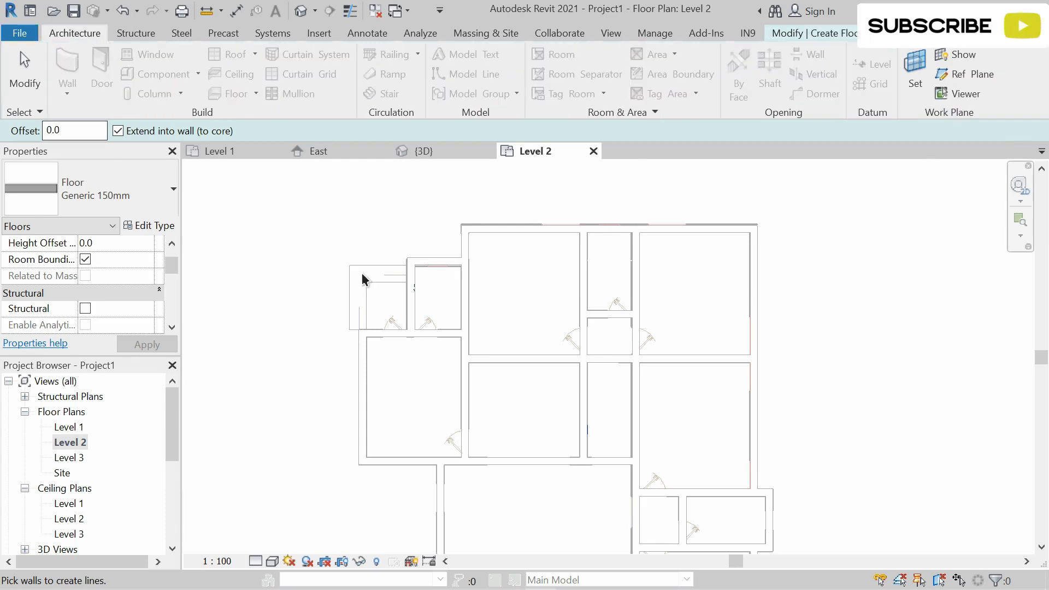
pyautogui.click(61, 34)
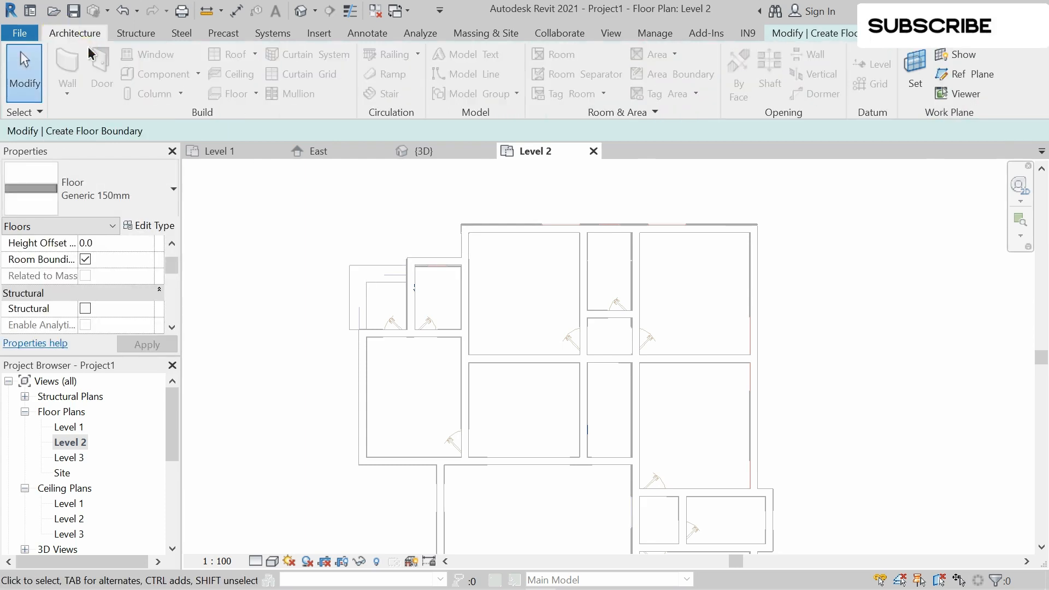
pyautogui.doubleClick(69, 442)
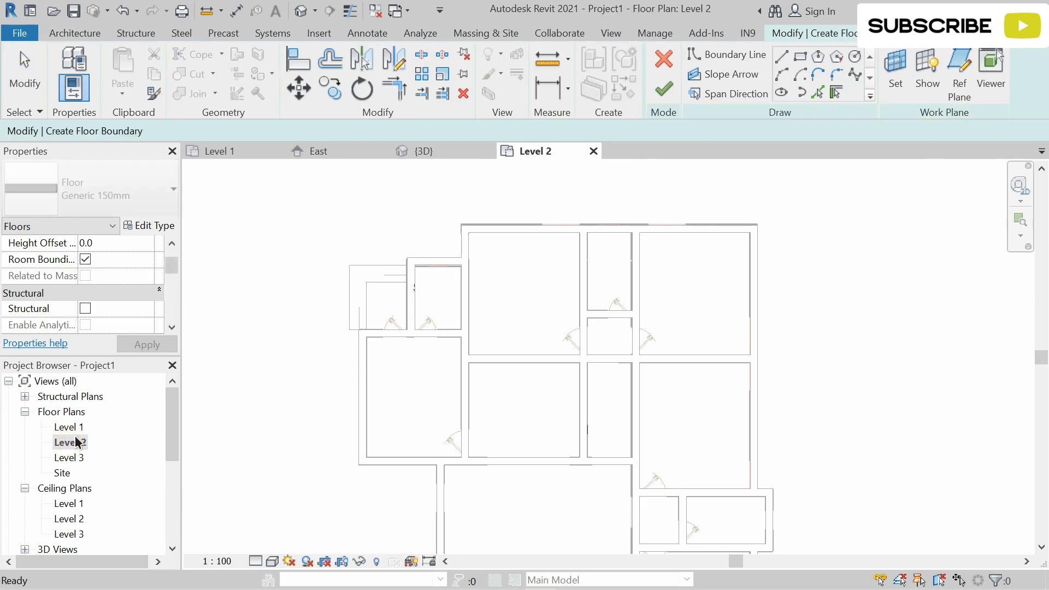
pyautogui.click(662, 89)
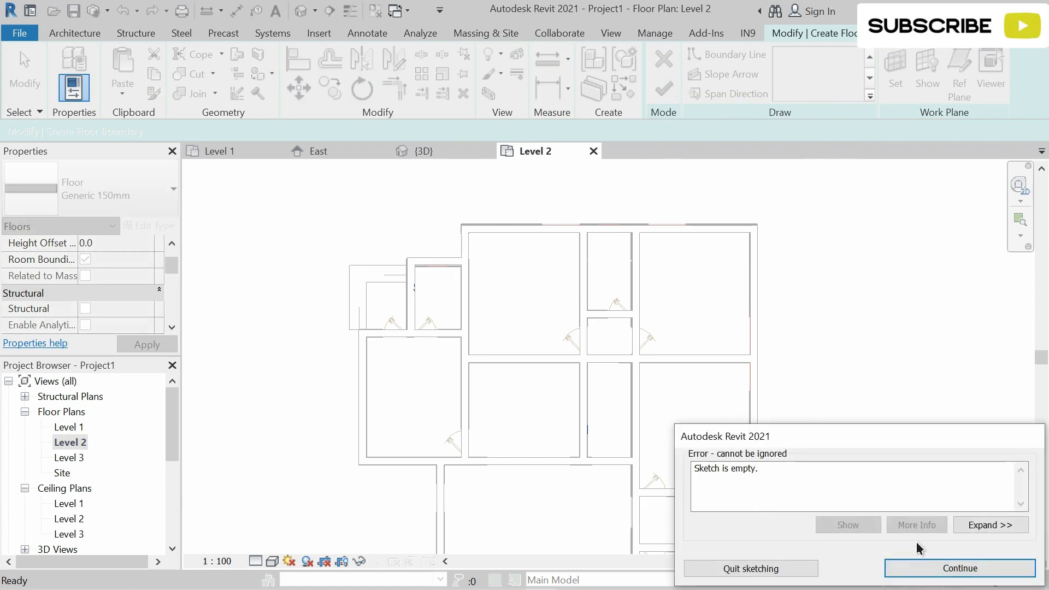
pyautogui.click(919, 569)
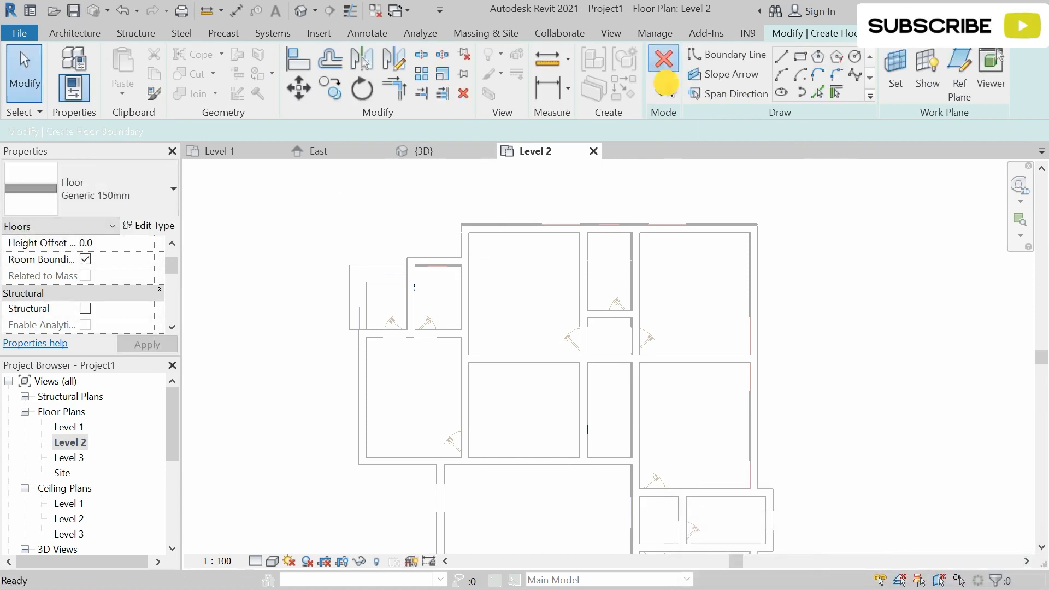
pyautogui.click(664, 61)
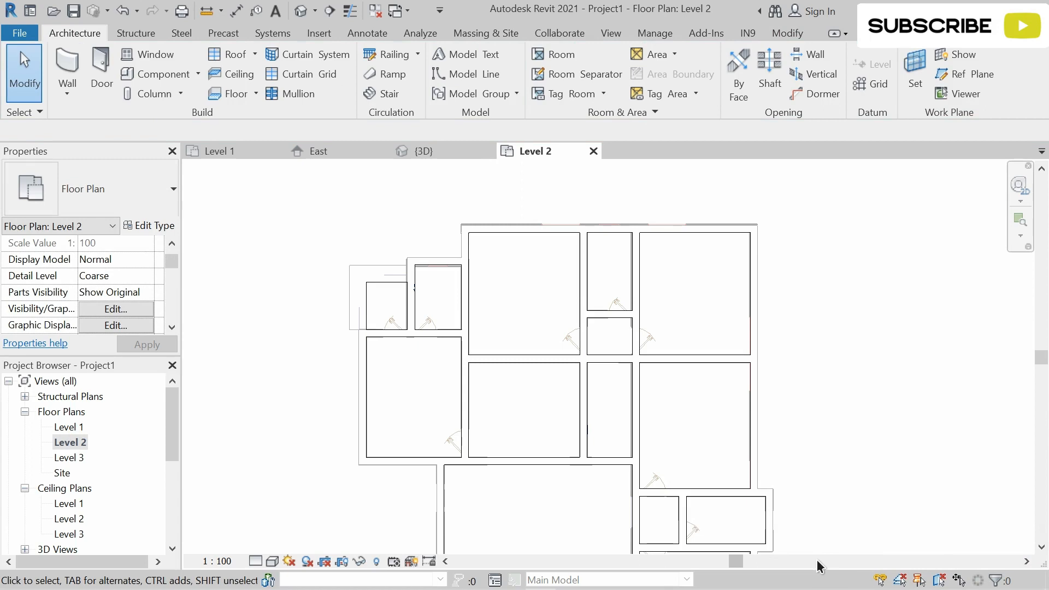
pyautogui.click(112, 64)
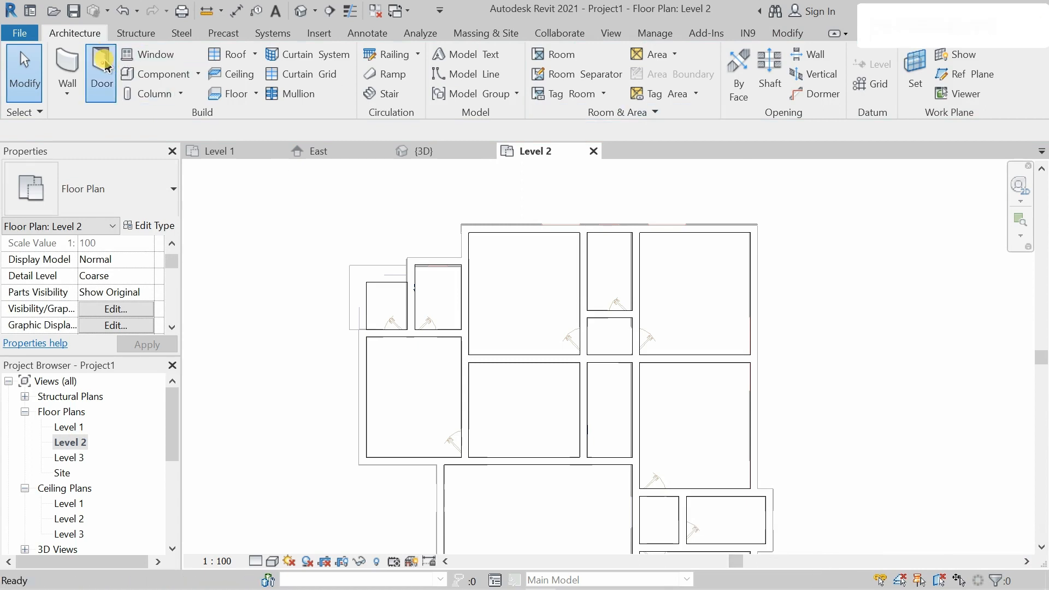
pyautogui.click(73, 34)
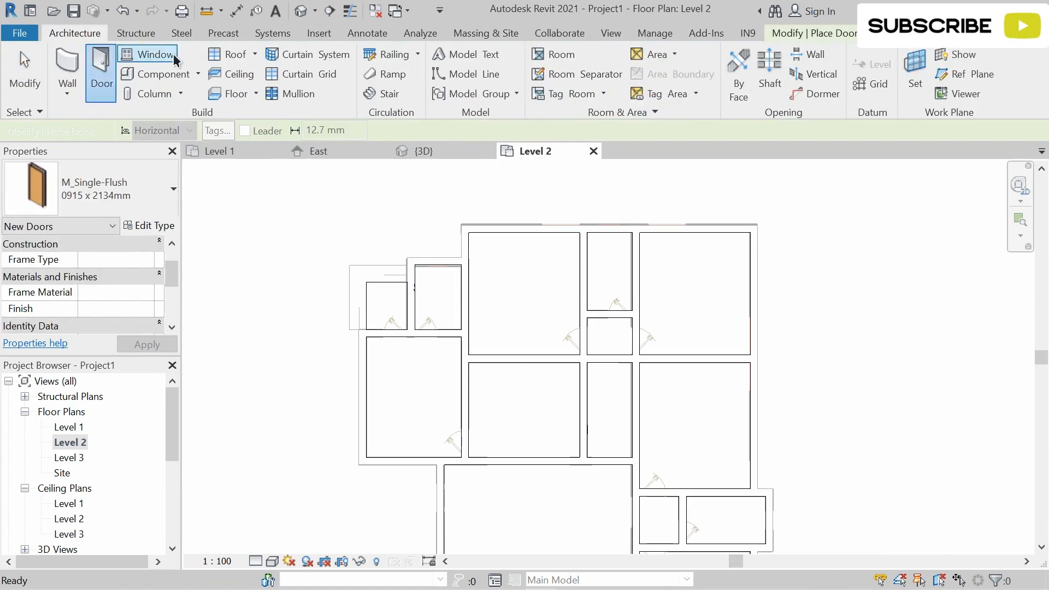
# Draw 3000 mm high 230 2 walls along the plan's upper outer edge and about 8300 mm down its right side to the toilet
pyautogui.click(68, 68)
pyautogui.scroll(-1, 127, 273)
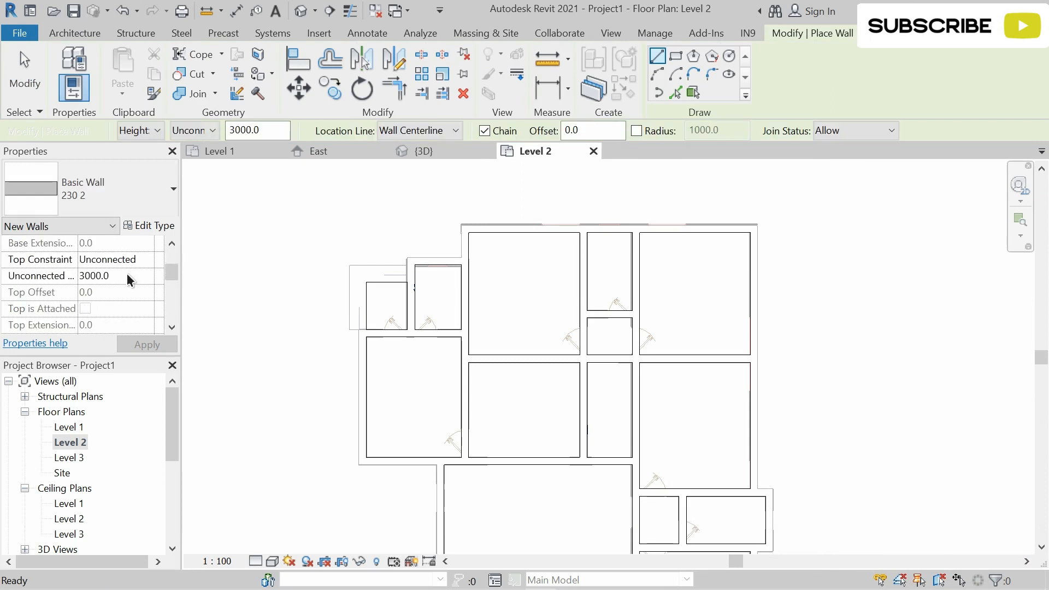
pyautogui.scroll(3, 464, 228)
pyautogui.click(463, 227)
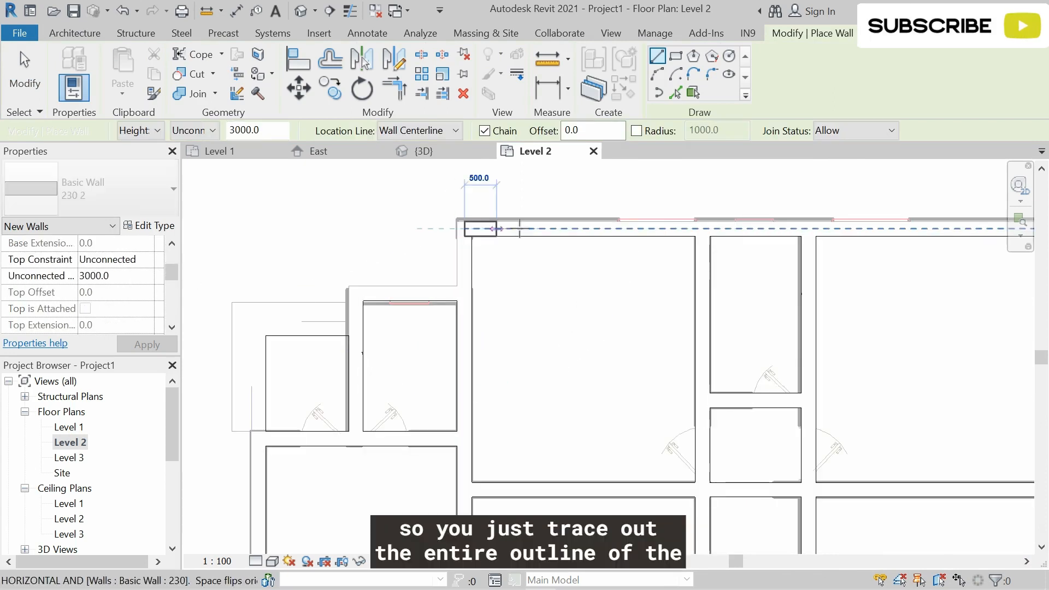
pyautogui.scroll(3, 614, 240)
pyautogui.moveTo(609, 247); pyautogui.dragTo(372, 245, button='middle')
pyautogui.click(661, 230)
pyautogui.scroll(-2, 662, 349)
pyautogui.moveTo(663, 350); pyautogui.dragTo(654, 174, button='middle')
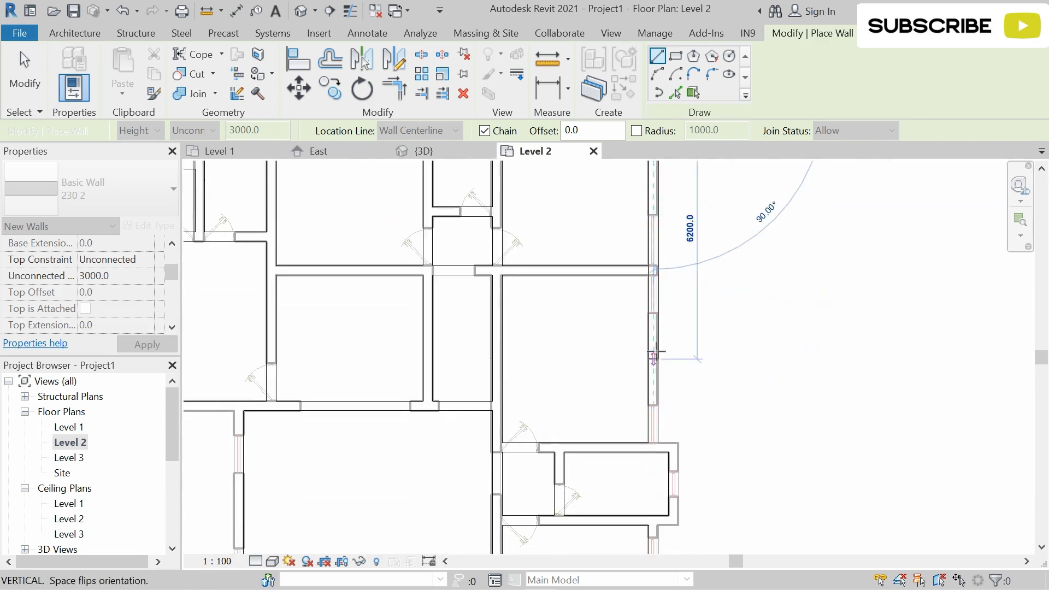
pyautogui.click(654, 446)
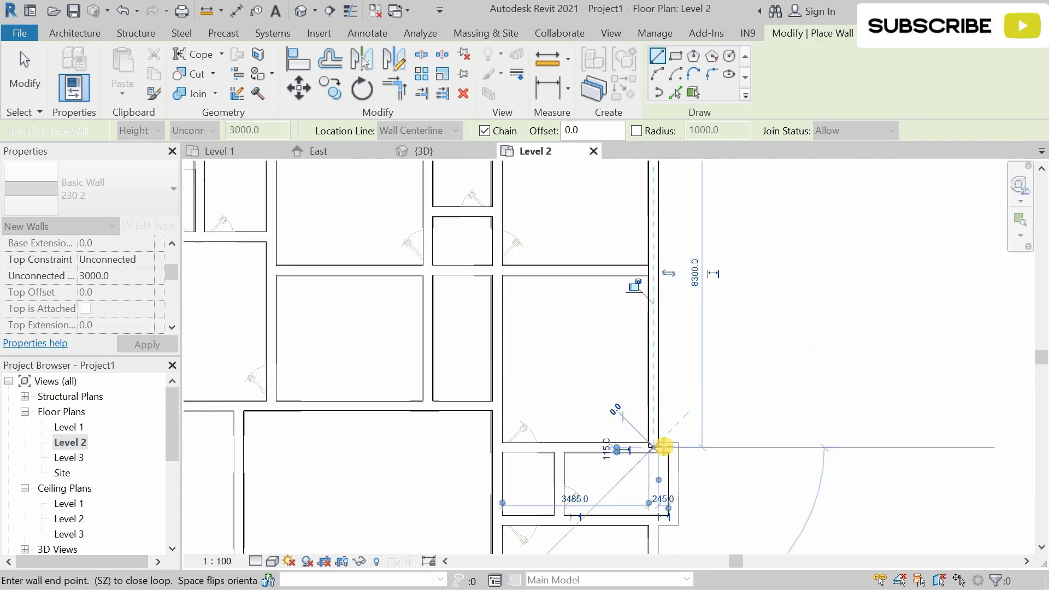
# Draw 3000 mm high 230 2 walls around the toilet's outward projection, returning to the main outer wall line on the plan's right side
pyautogui.click(674, 448)
pyautogui.moveTo(672, 447); pyautogui.dragTo(660, 304, button='middle')
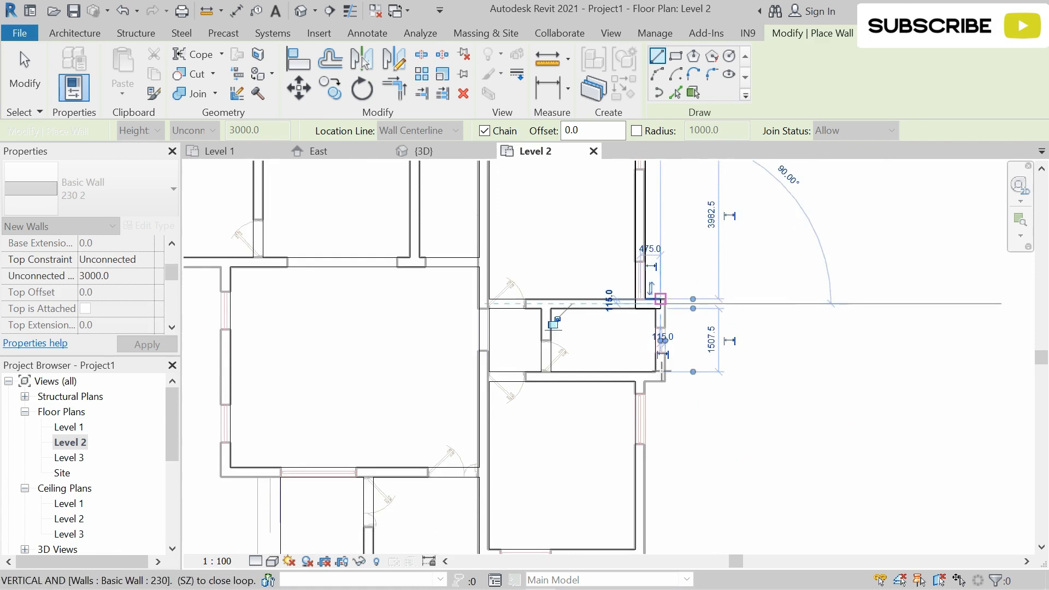
pyautogui.click(662, 373)
pyautogui.click(640, 376)
# Continue the outer walls about 4300 mm down, left along the lower bedroom, about 1275 mm down, and along the lowest room's bottom edge
pyautogui.moveTo(634, 521); pyautogui.dragTo(617, 392, button='middle')
pyautogui.scroll(2, 623, 413)
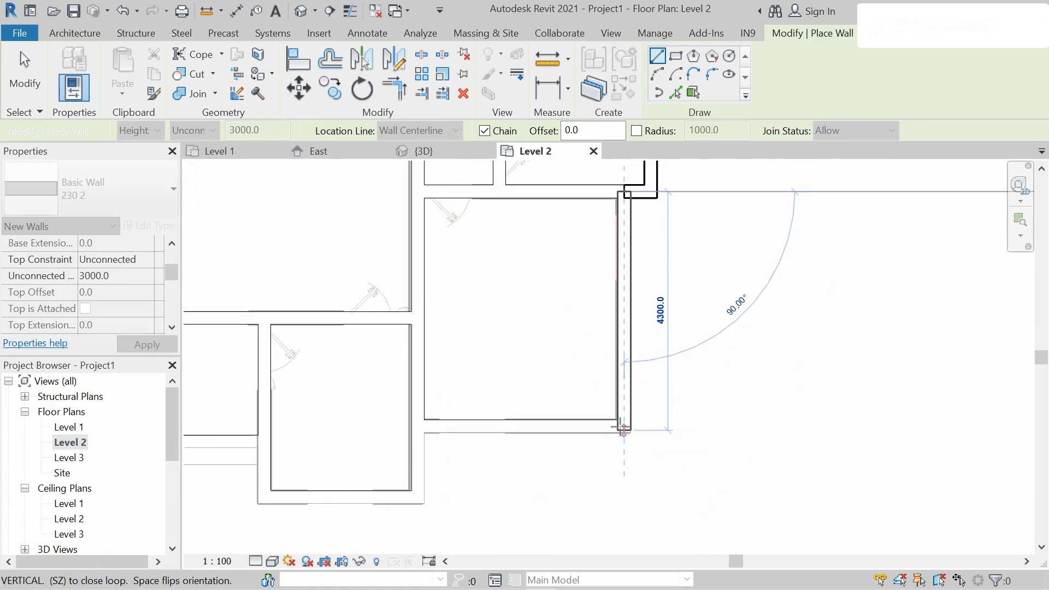
pyautogui.click(608, 428)
pyautogui.click(418, 426)
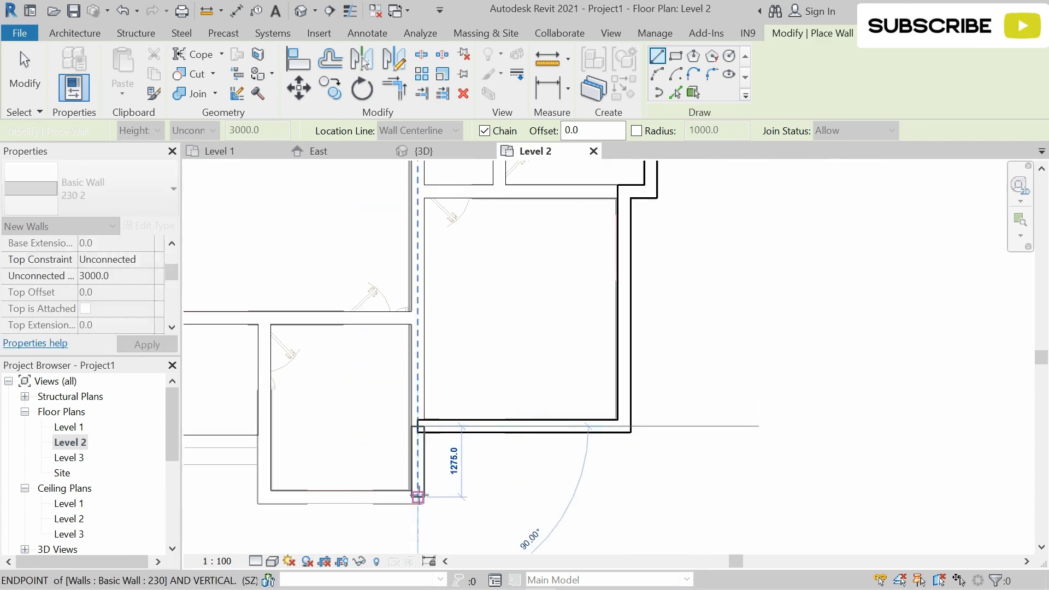
pyautogui.click(277, 495)
pyautogui.click(264, 497)
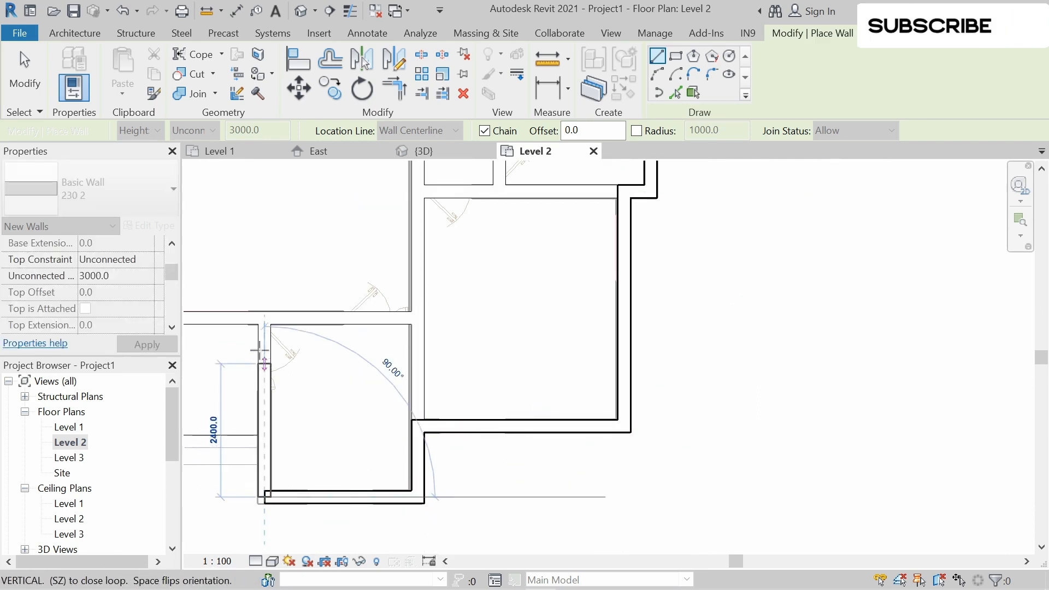
# Continue the outer walls about 3225 mm up beside the porch, then around the large room with a left side about 5000 mm long
pyautogui.click(263, 321)
pyautogui.moveTo(263, 321); pyautogui.dragTo(657, 317, button='middle')
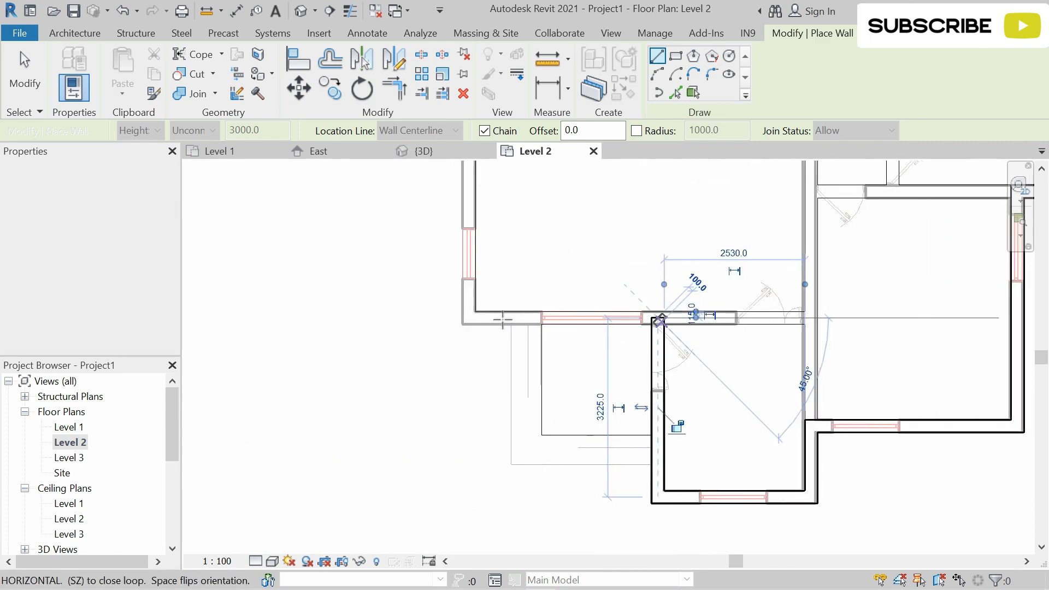
pyautogui.click(468, 318)
pyautogui.moveTo(468, 297); pyautogui.dragTo(485, 436, button='middle')
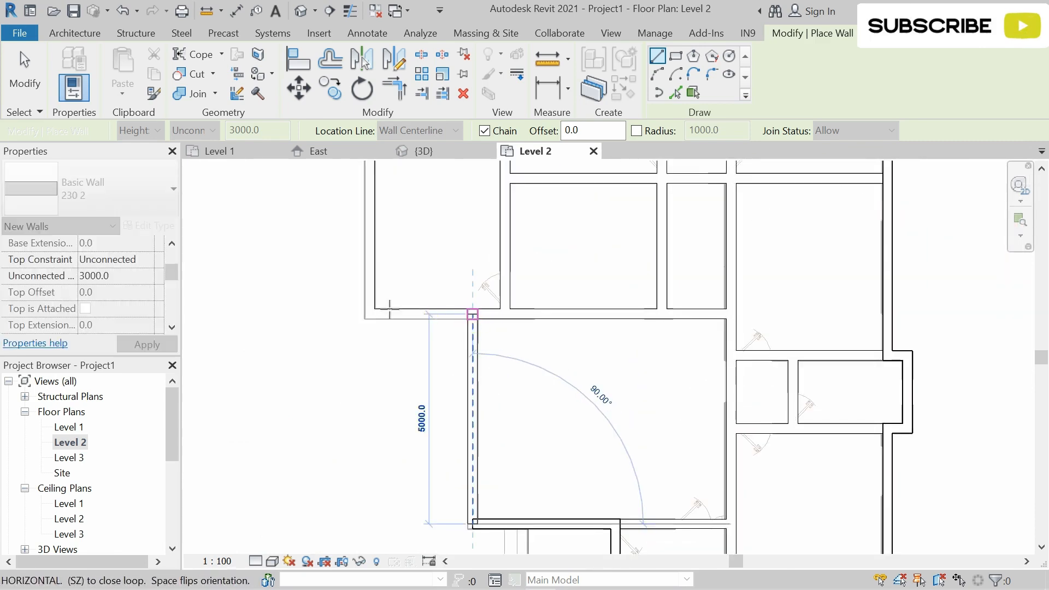
pyautogui.click(472, 314)
pyautogui.click(369, 311)
# Close the outer wall loop up the left room's side, about 3000 mm across its upper edge, and up to the plan's upper-left corner
pyautogui.scroll(-3, 368, 288)
pyautogui.moveTo(368, 281); pyautogui.dragTo(371, 426, button='middle')
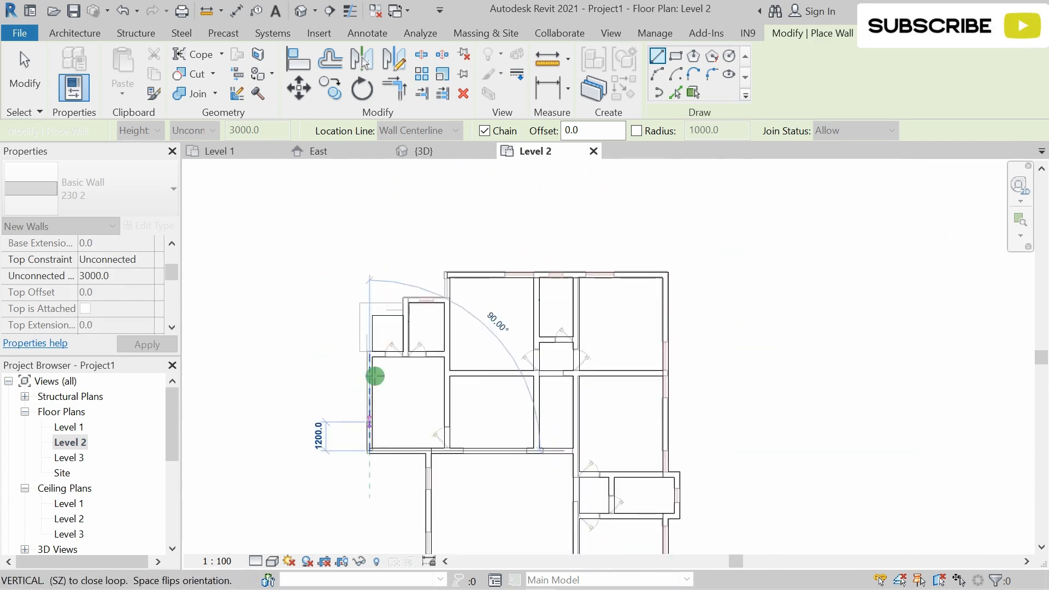
pyautogui.scroll(3, 372, 375)
pyautogui.click(454, 341)
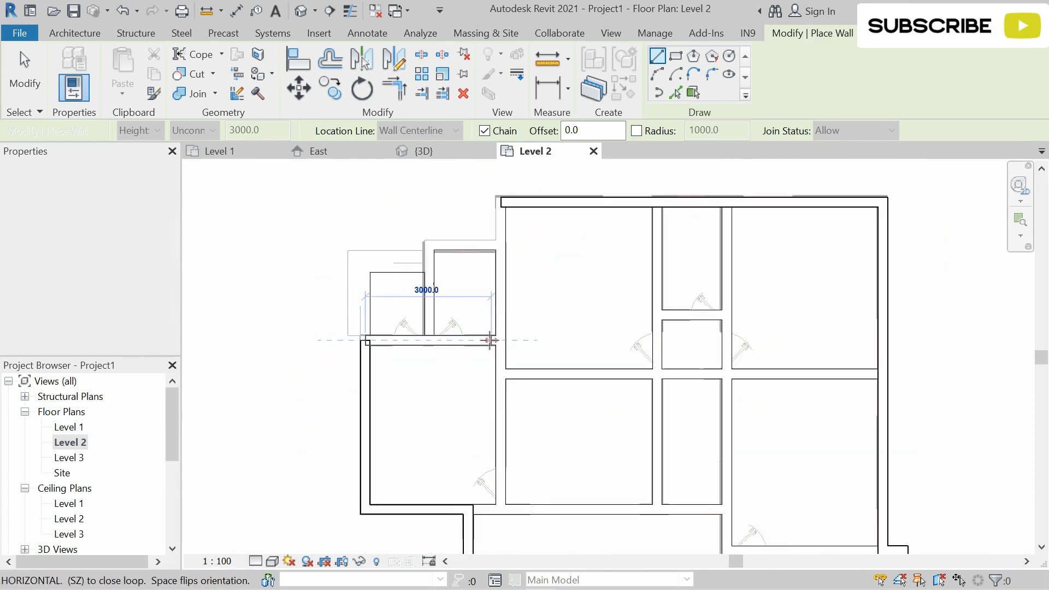
pyautogui.click(498, 340)
pyautogui.click(502, 201)
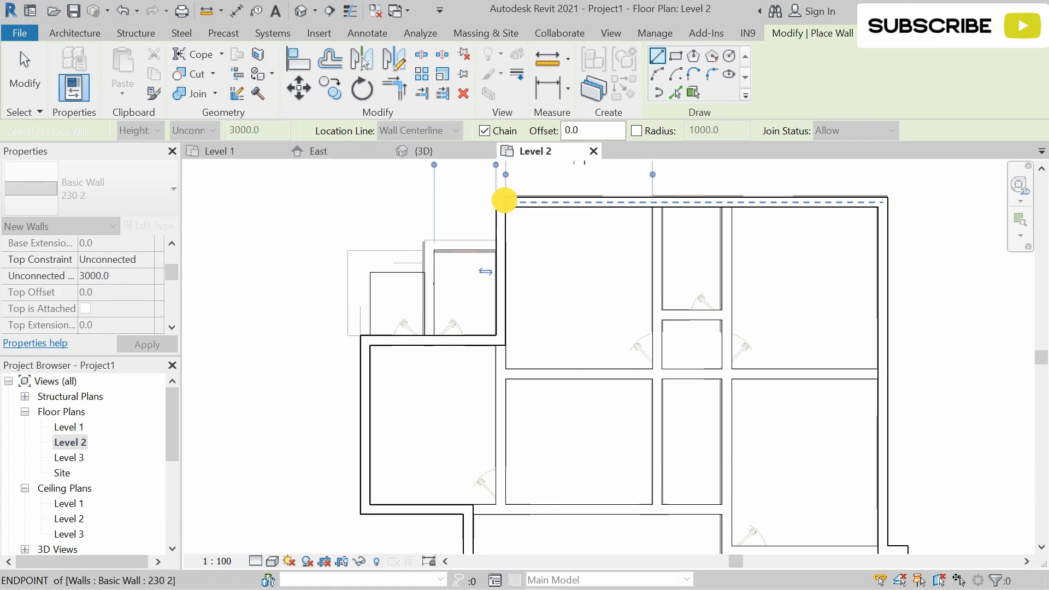
# Enclose the small upper-left projecting room with a wall about 1700 mm long and a wall down to the room below
pyautogui.click(502, 245)
pyautogui.click(428, 241)
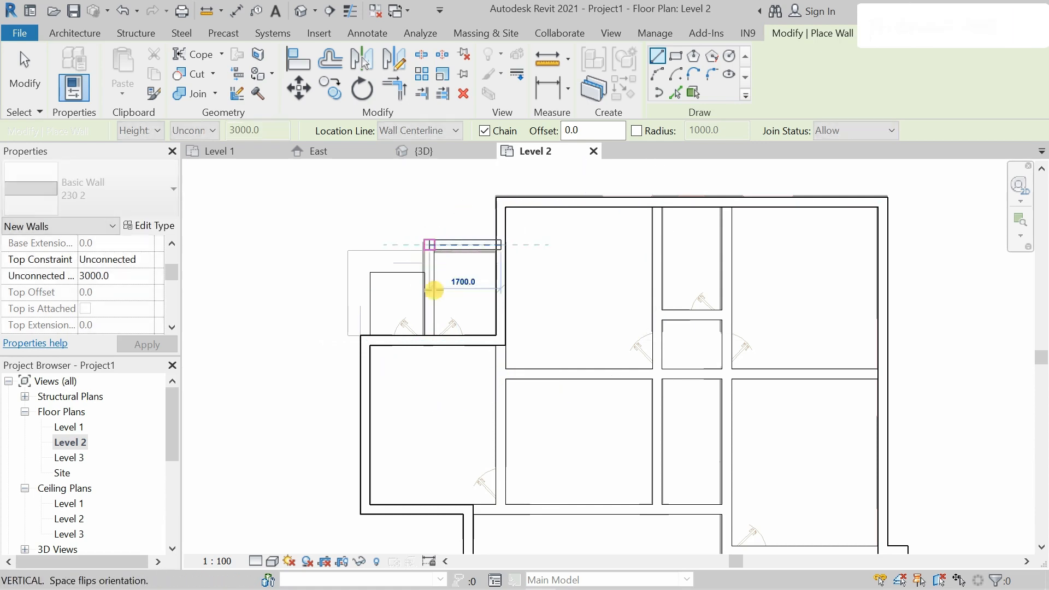
pyautogui.click(429, 340)
pyautogui.press('Escape')
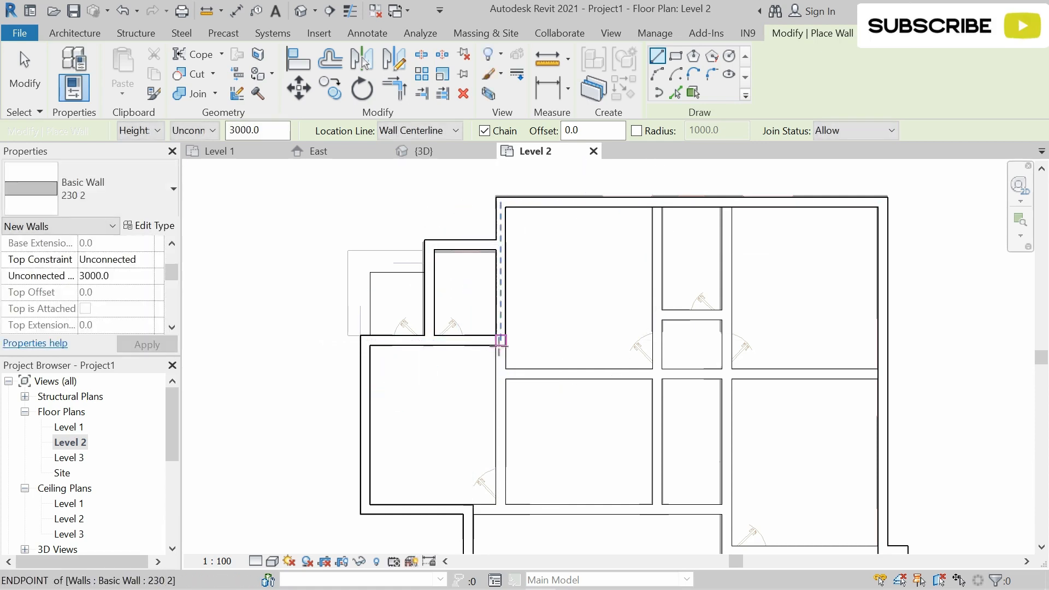
# Draw the left room's right-hand interior wall and a horizontal wall about 6160 mm long along the large room's upper edge
pyautogui.click(501, 343)
pyautogui.click(501, 508)
pyautogui.press('Escape')
pyautogui.press('Escape')
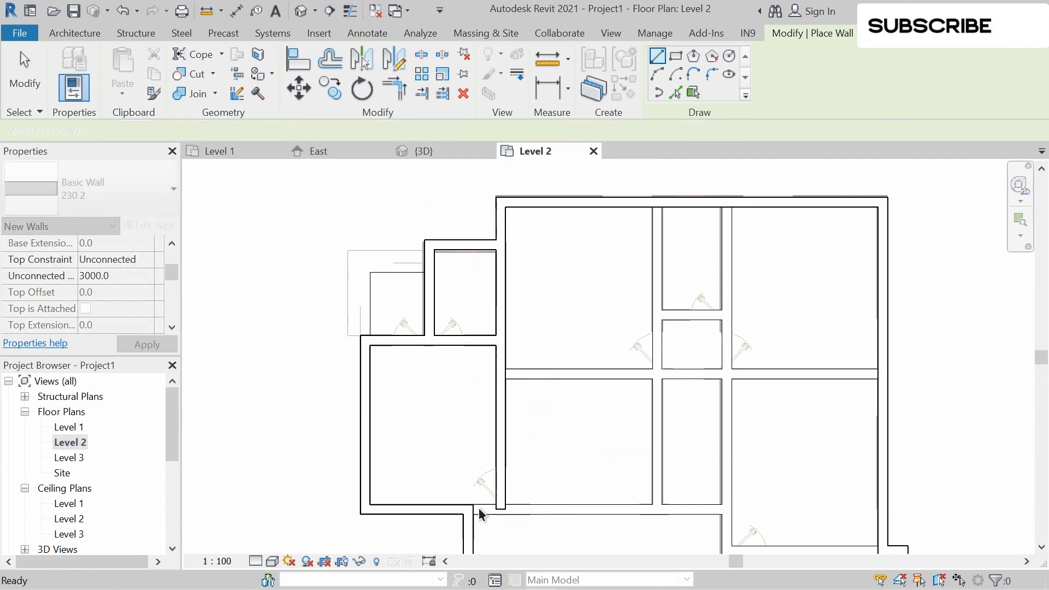
pyautogui.click(468, 509)
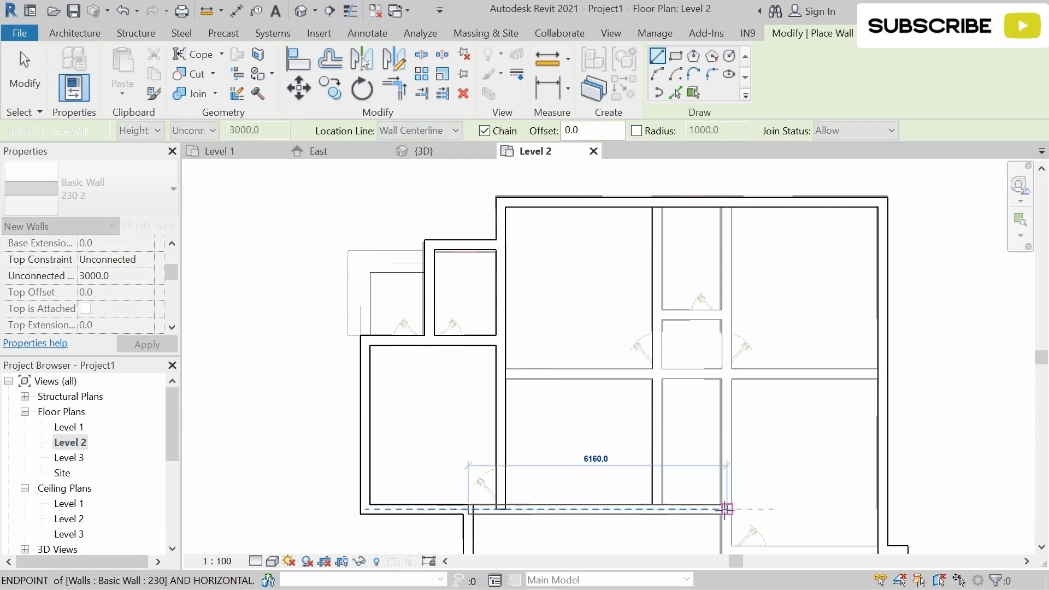
pyautogui.click(726, 509)
pyautogui.press('Escape')
pyautogui.press('Escape')
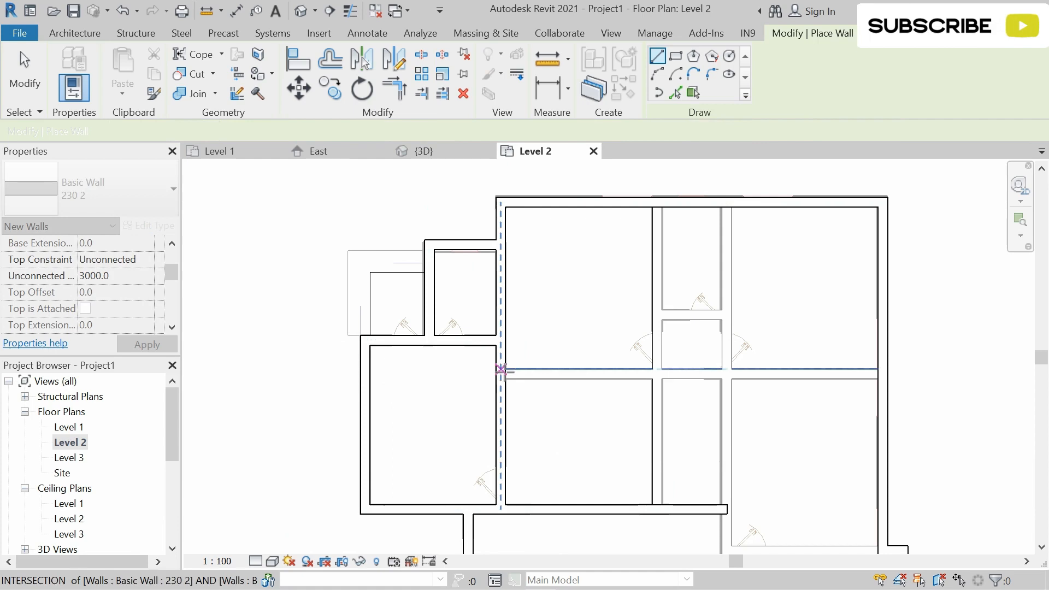
# Draw an interior wall about 3715 mm long above the middle-left room and turn it down to the large room's upper wall
pyautogui.scroll(3, 505, 374)
pyautogui.click(505, 374)
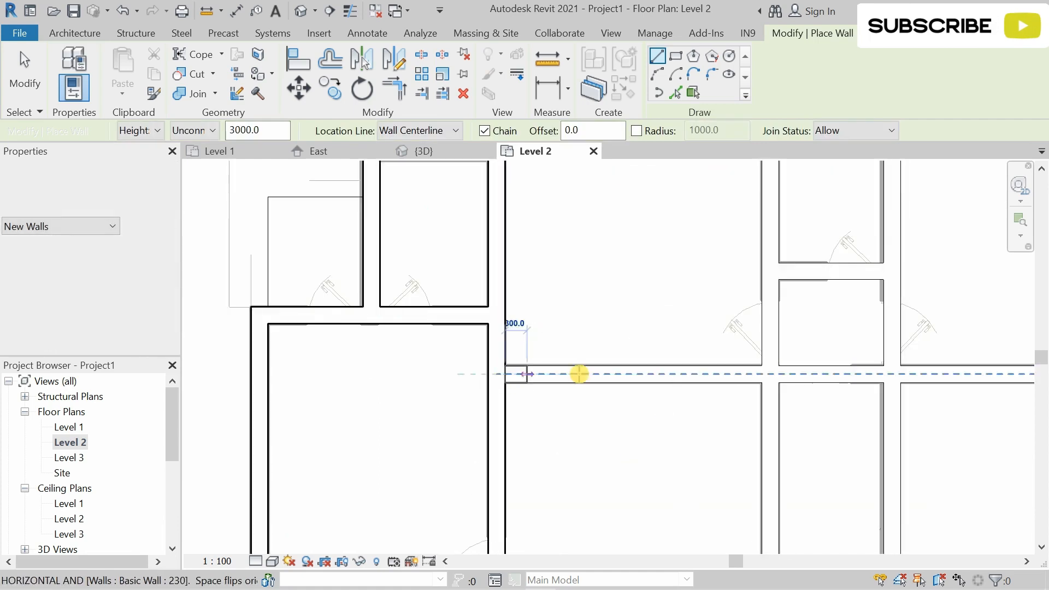
pyautogui.scroll(-3, 574, 369)
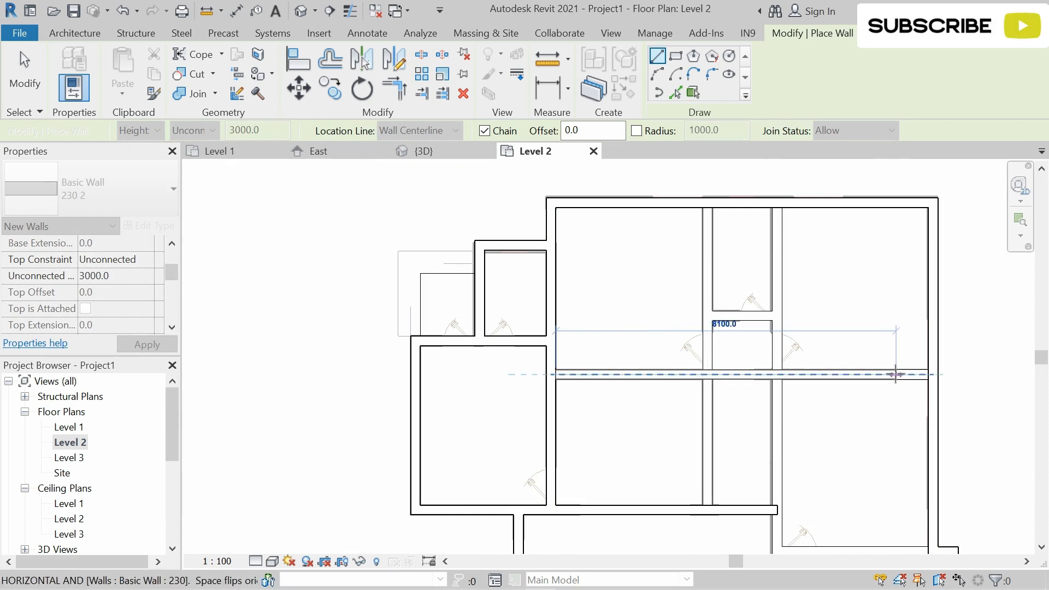
pyautogui.click(707, 374)
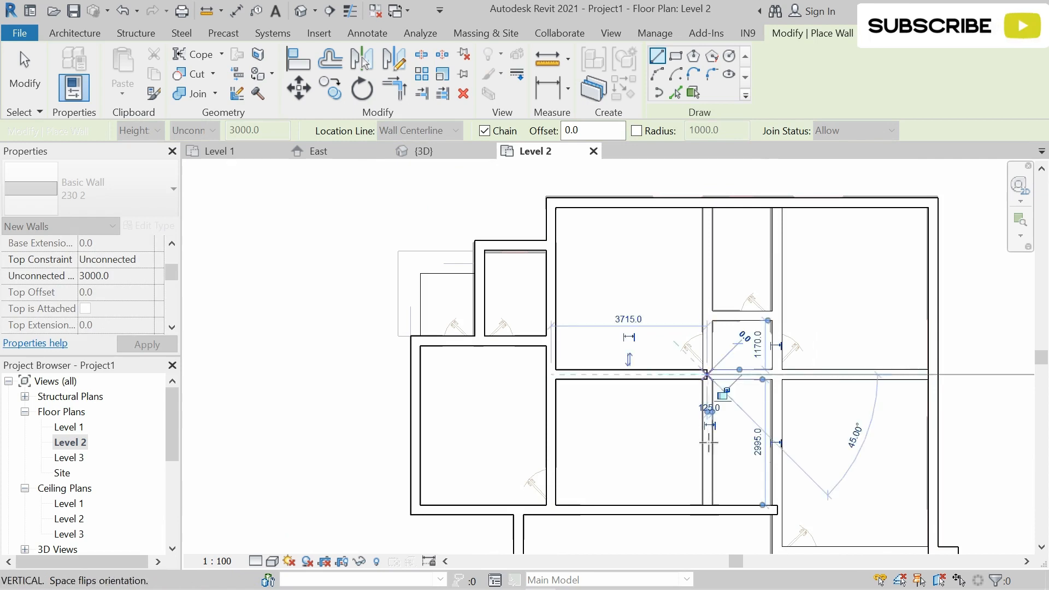
pyautogui.click(707, 505)
pyautogui.press('Escape')
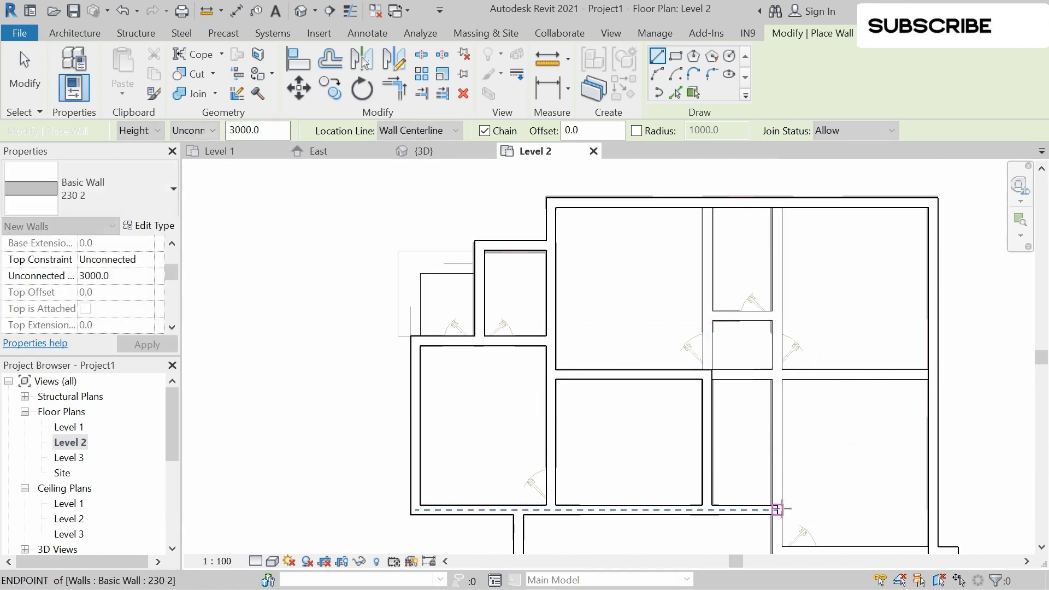
# Draw the corridor's right-hand wall about 3200 mm up from the end of the large room's upper wall
pyautogui.click(776, 509)
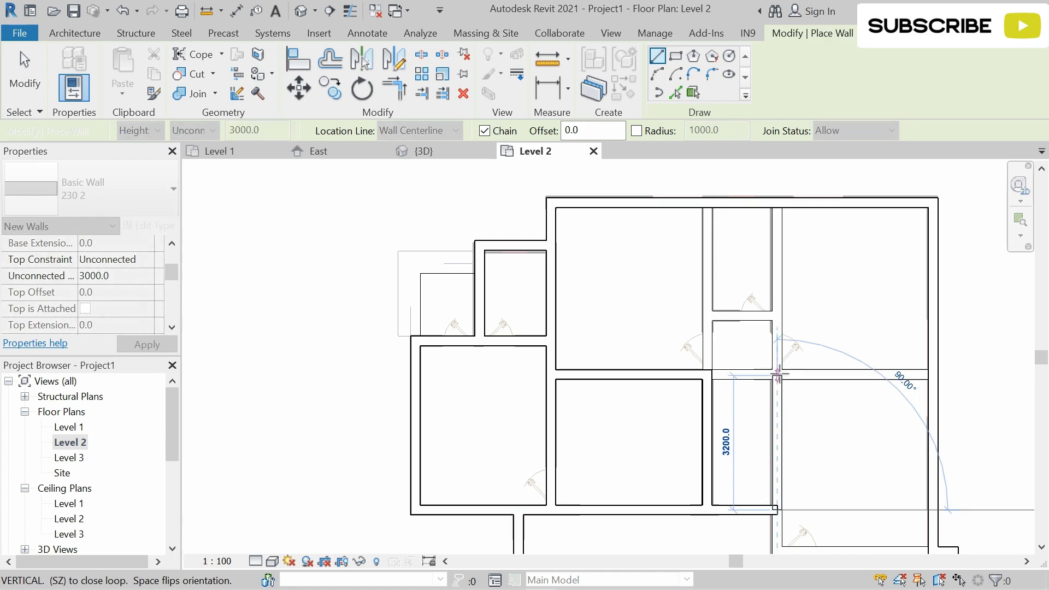
pyautogui.click(866, 373)
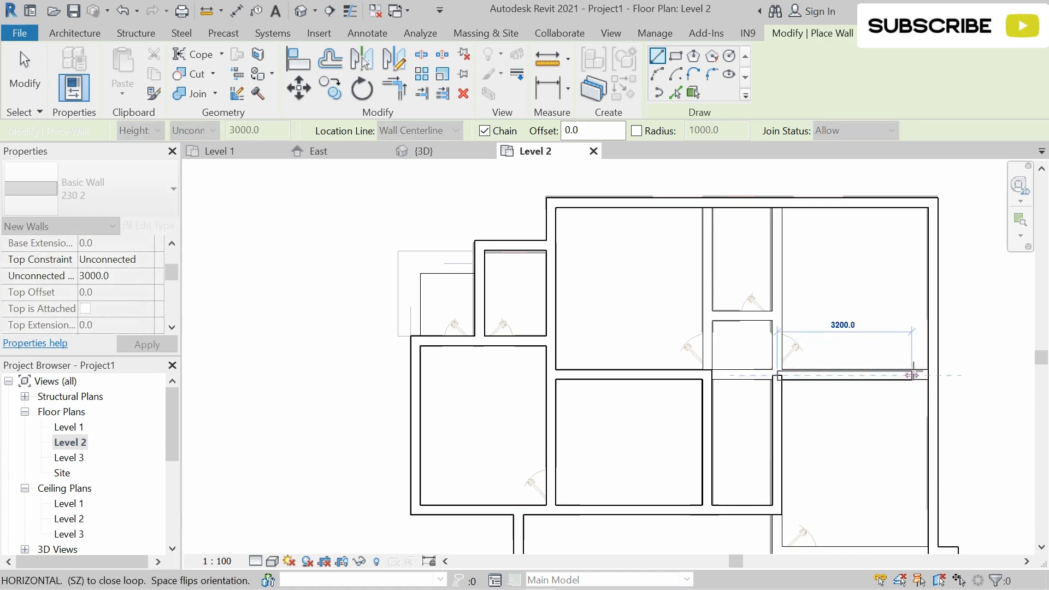
pyautogui.press('Escape')
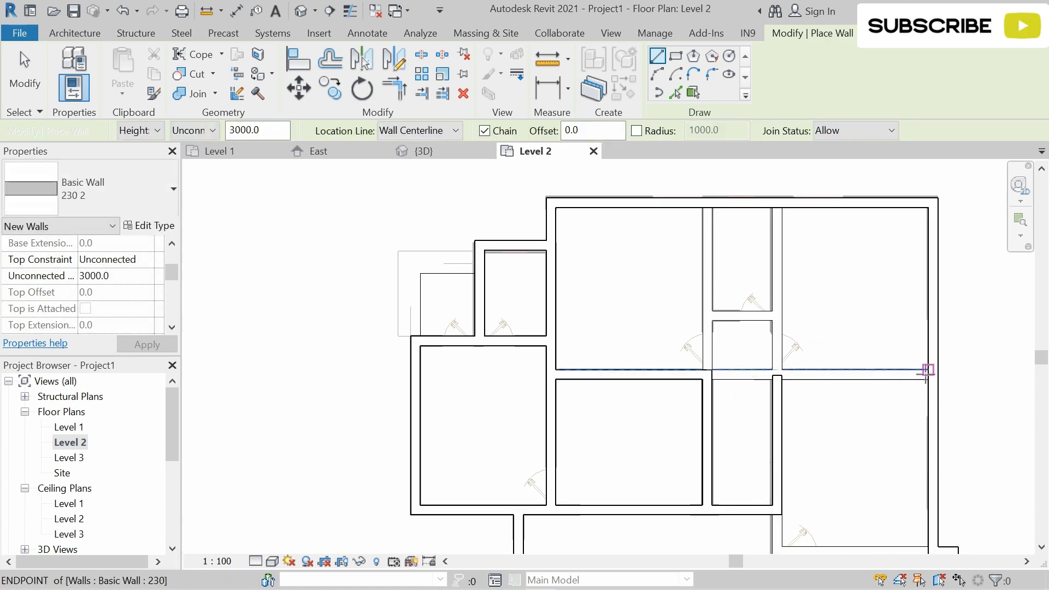
# Draw the wall between the two right-hand bedrooms about 3600 mm in from the outer wall, then turn it up to the plan's upper outer wall
pyautogui.scroll(3, 927, 370)
pyautogui.click(932, 375)
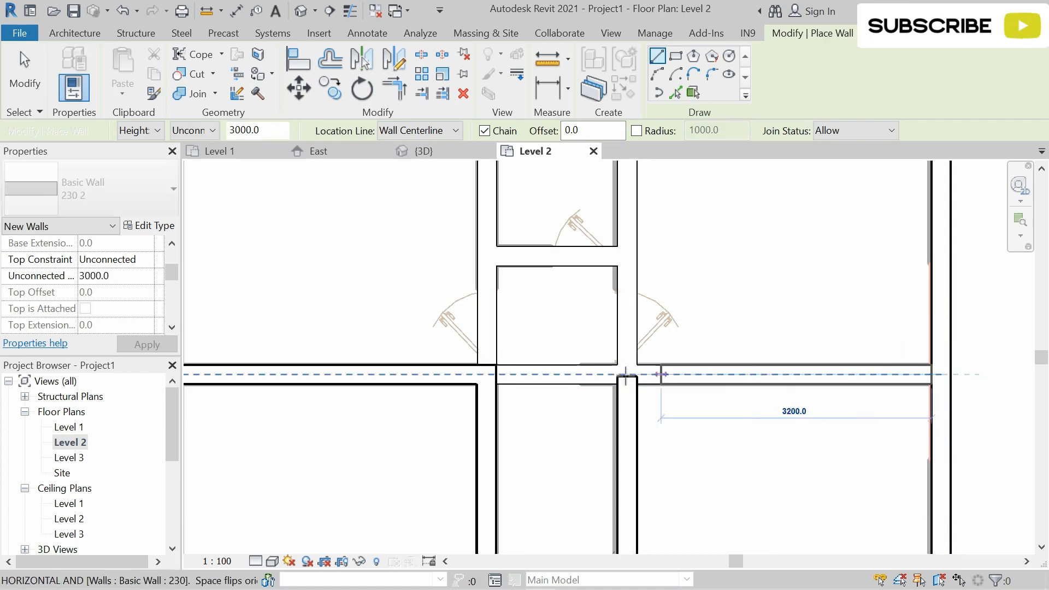
pyautogui.click(625, 375)
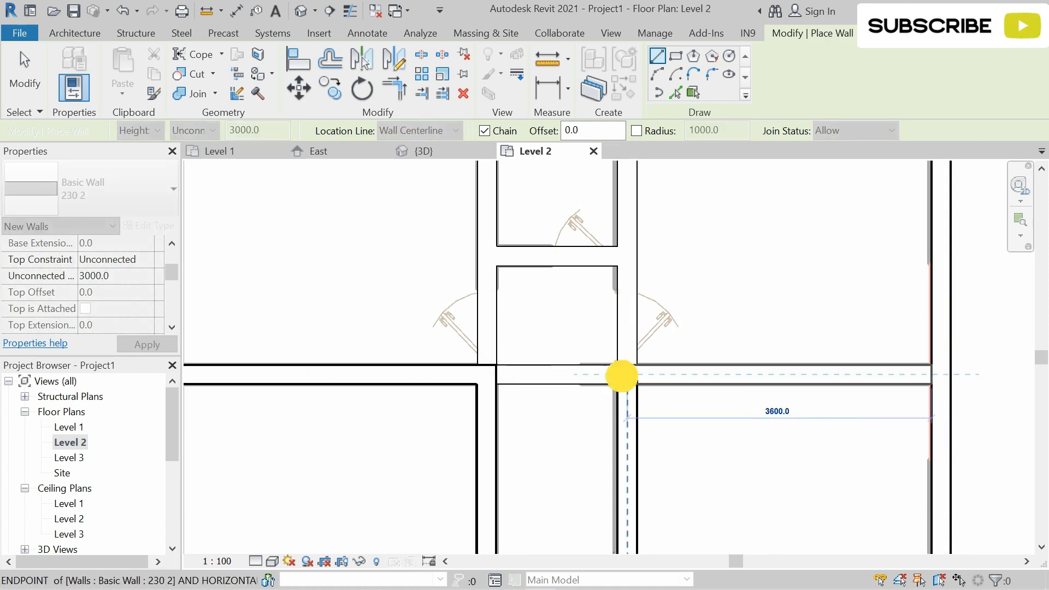
pyautogui.click(625, 375)
pyautogui.scroll(-3, 626, 374)
pyautogui.moveTo(628, 248); pyautogui.dragTo(627, 323, button='middle')
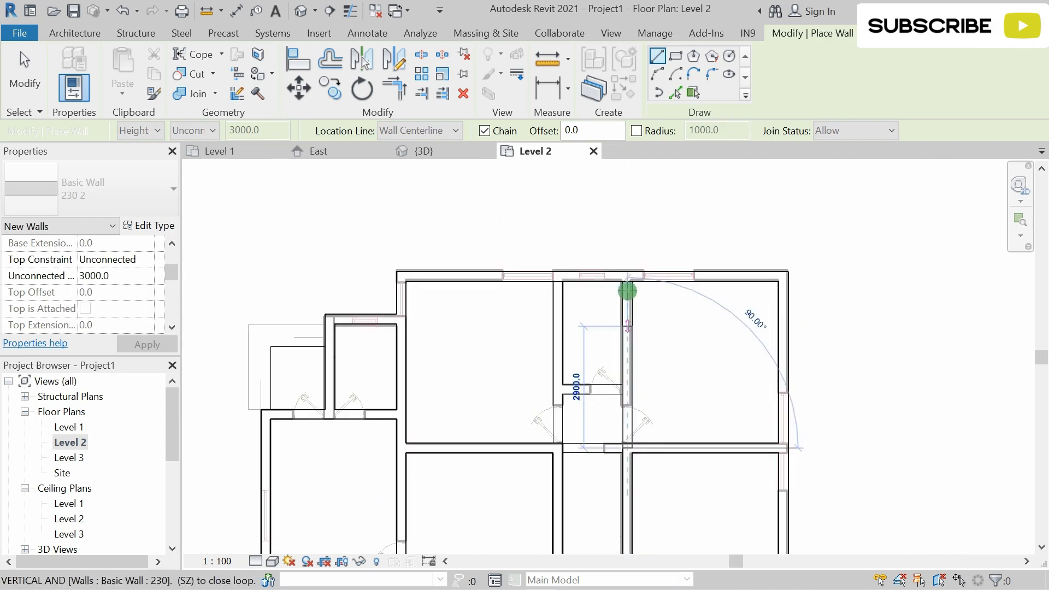
pyautogui.click(627, 276)
pyautogui.press('Escape')
# Draw the short cross wall below the upper middle room, then that room's left wall about 4087.5 mm up to the outer wall
pyautogui.scroll(2, 626, 388)
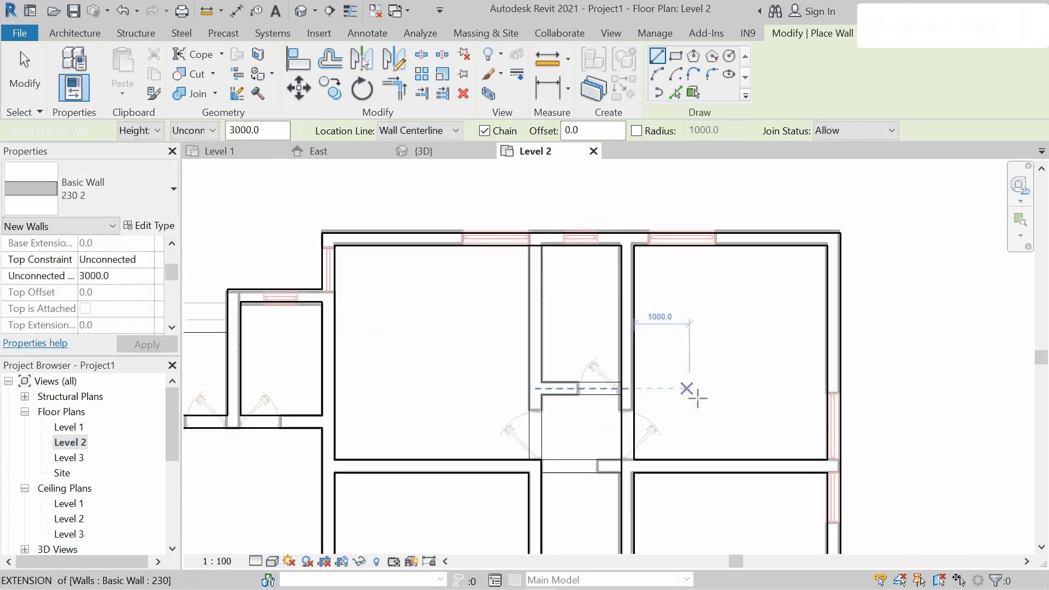
pyautogui.press('Escape')
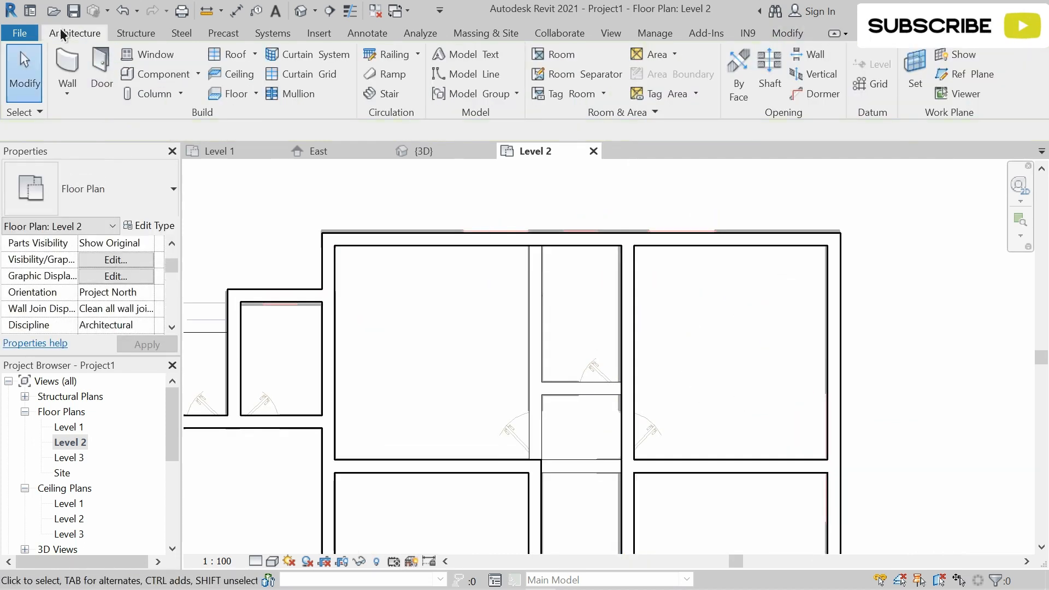
pyautogui.click(71, 66)
pyautogui.click(625, 388)
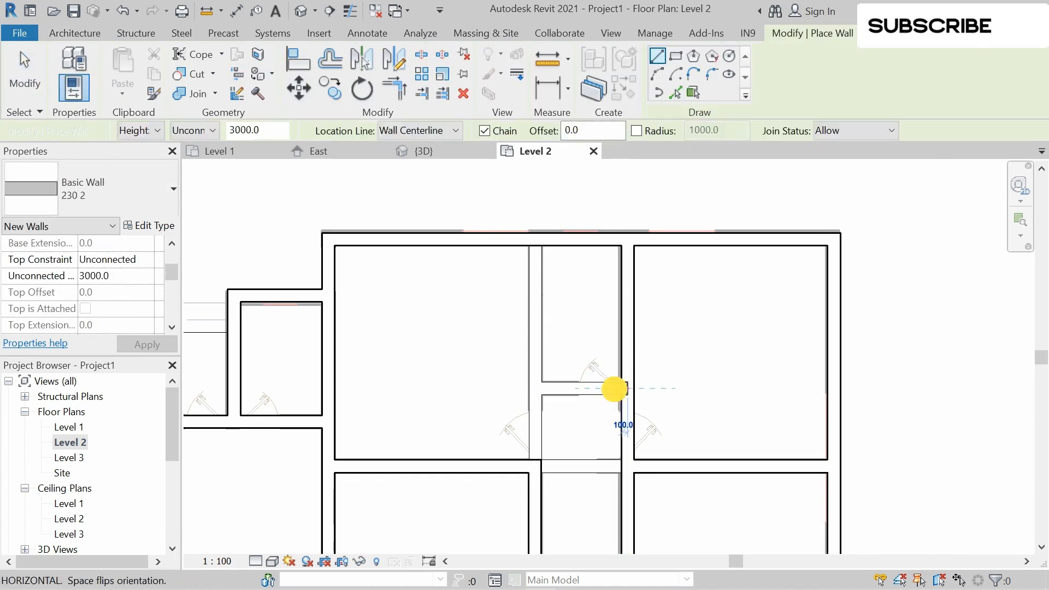
pyautogui.click(534, 388)
pyautogui.press('Escape')
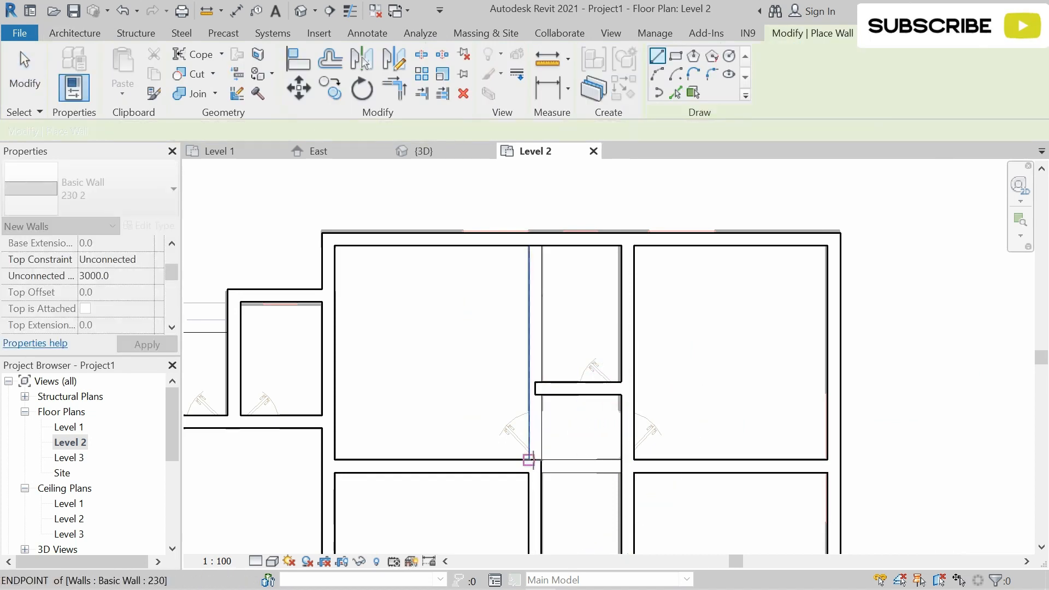
pyautogui.click(535, 465)
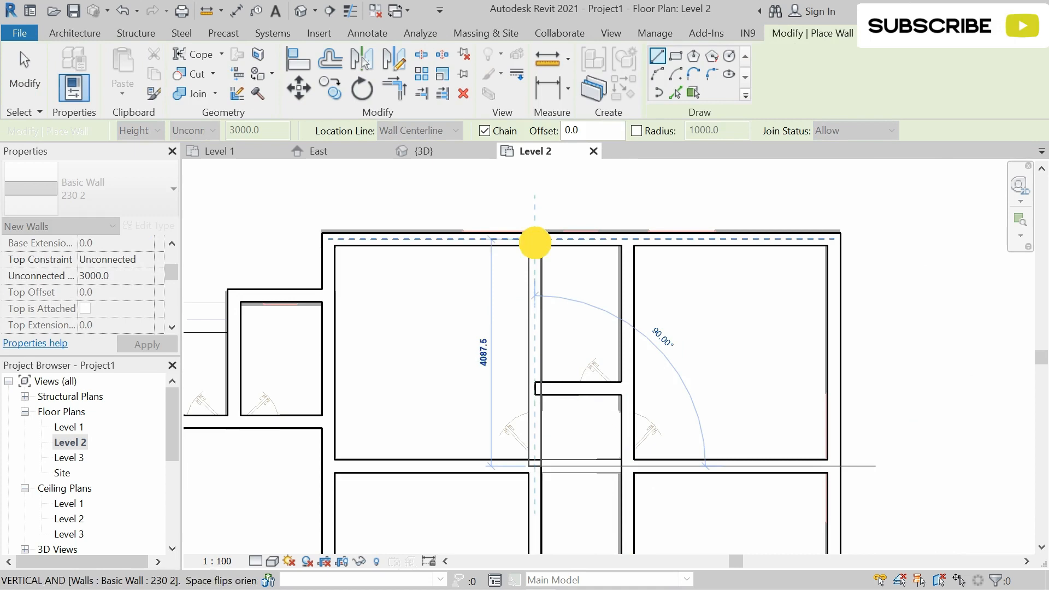
pyautogui.click(534, 243)
# Draw the toilet block's upper interior wall about 3715 mm long, from the right outer wall to the central wall line
pyautogui.scroll(-5, 627, 297)
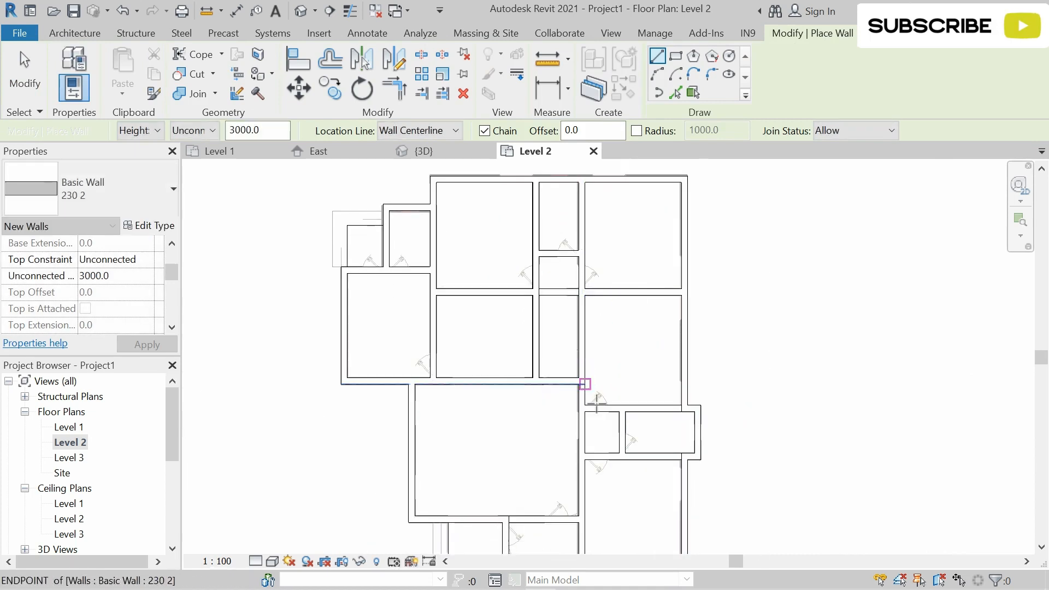
pyautogui.scroll(3, 596, 401)
pyautogui.moveTo(596, 401); pyautogui.dragTo(696, 316, button='middle')
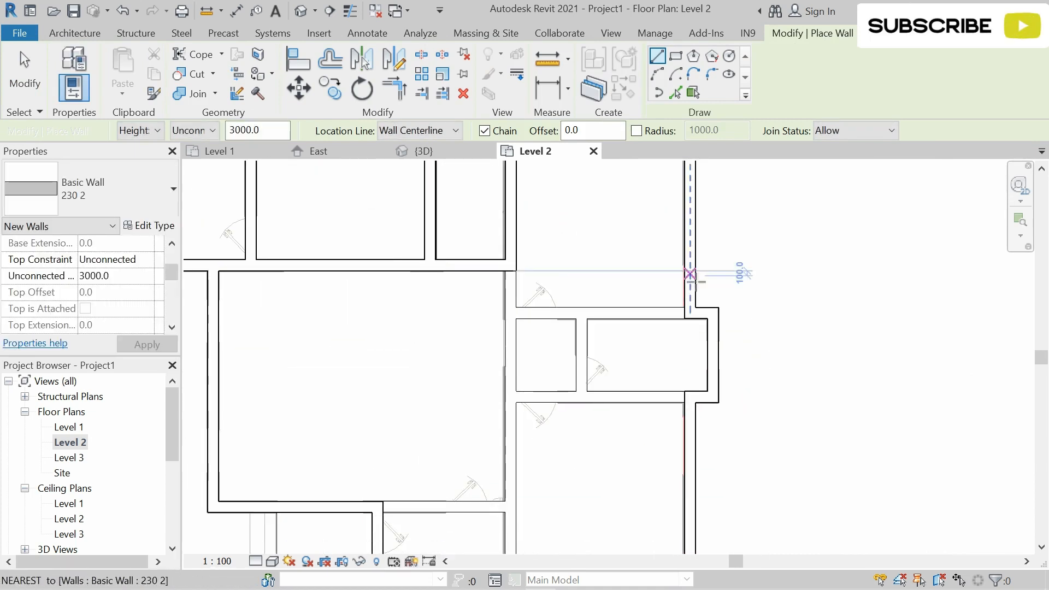
pyautogui.click(689, 312)
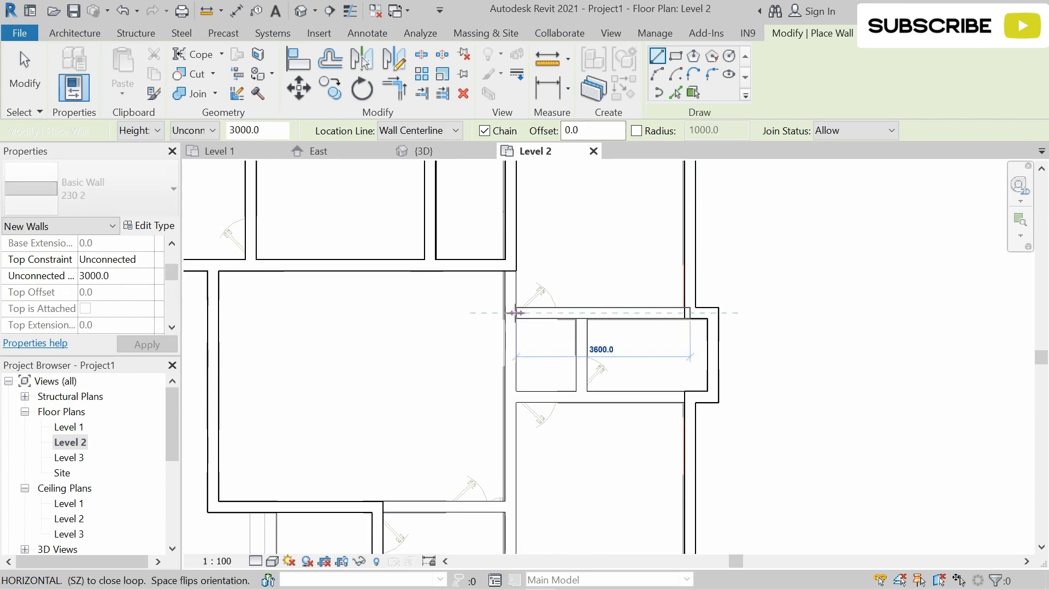
pyautogui.click(508, 313)
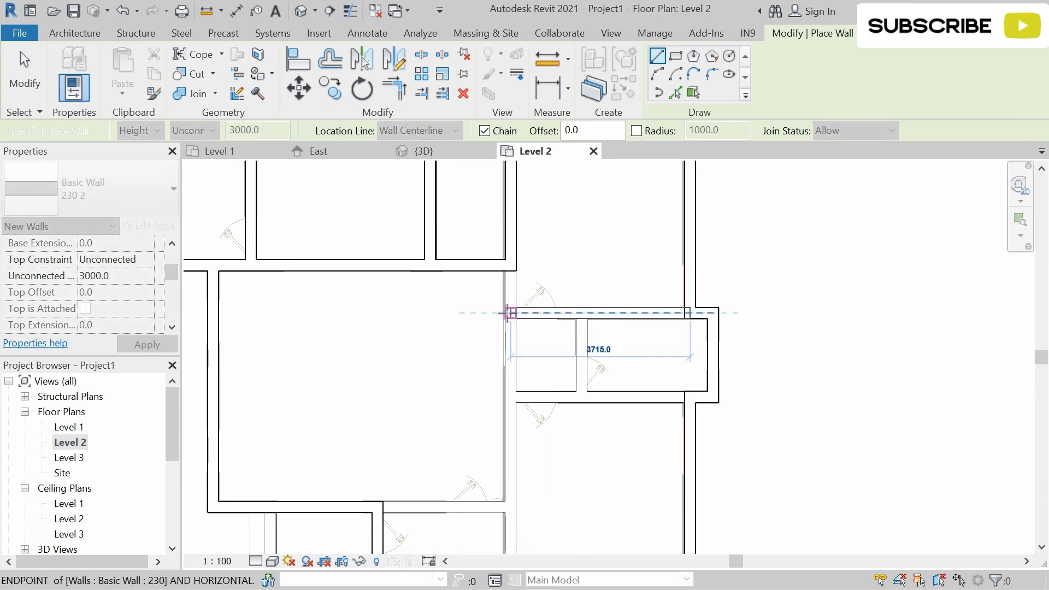
pyautogui.press('Escape')
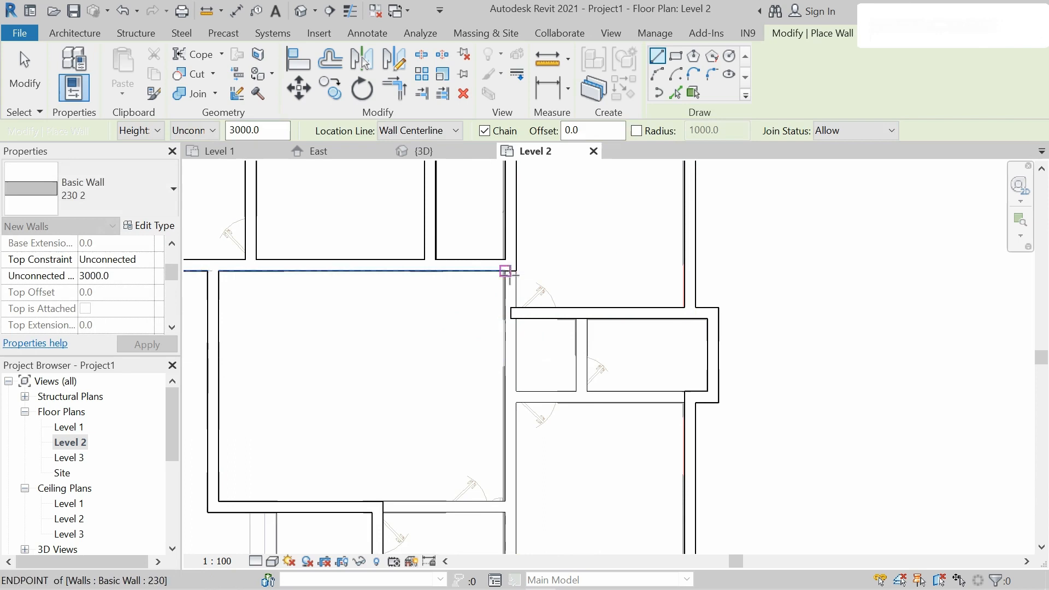
# Draw the missing stretch of the large room's lower wall, from the central wall line to the small lower room's left wall
pyautogui.click(506, 271)
pyautogui.moveTo(513, 490); pyautogui.dragTo(521, 355, button='middle')
pyautogui.click(517, 368)
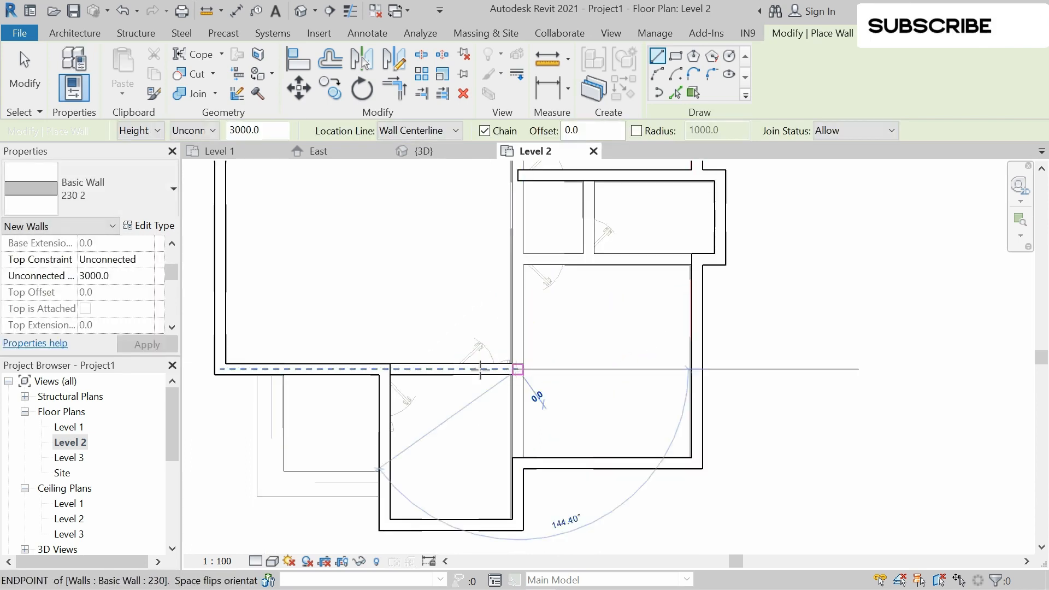
pyautogui.click(385, 369)
pyautogui.press('Escape')
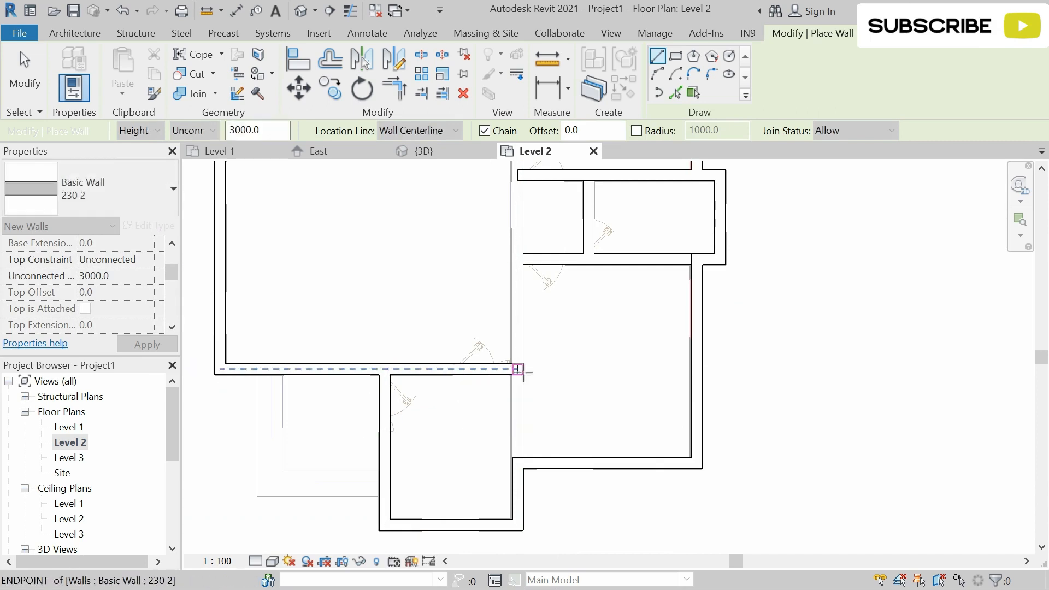
# Draw the central wall from the large room's lower corner down to the lower-right bedroom's bottom wall, and up to the toilet block's upper wall
pyautogui.click(518, 370)
pyautogui.click(516, 460)
pyautogui.press('Escape')
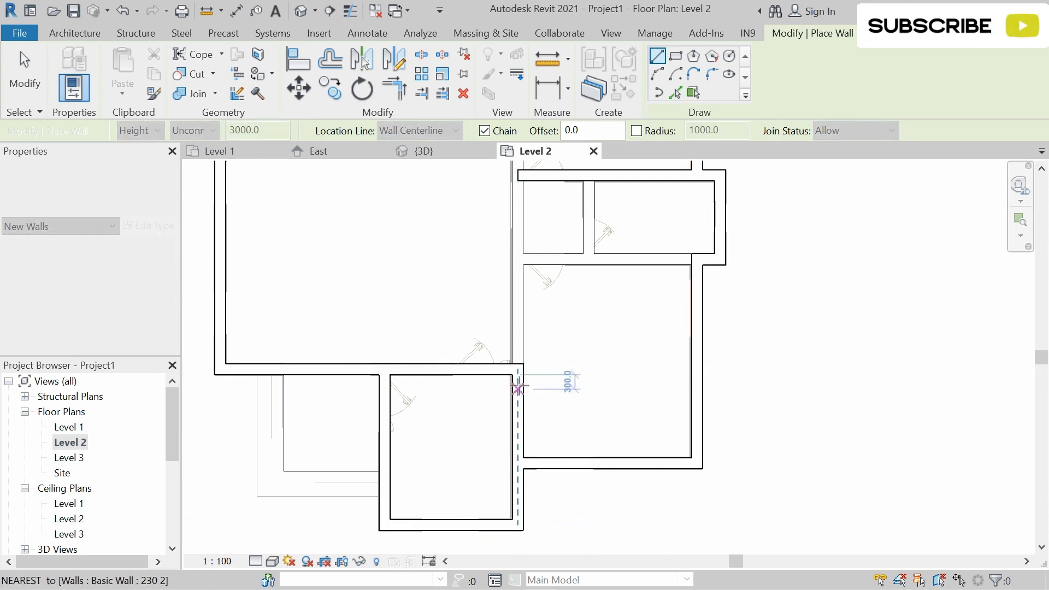
pyautogui.click(517, 365)
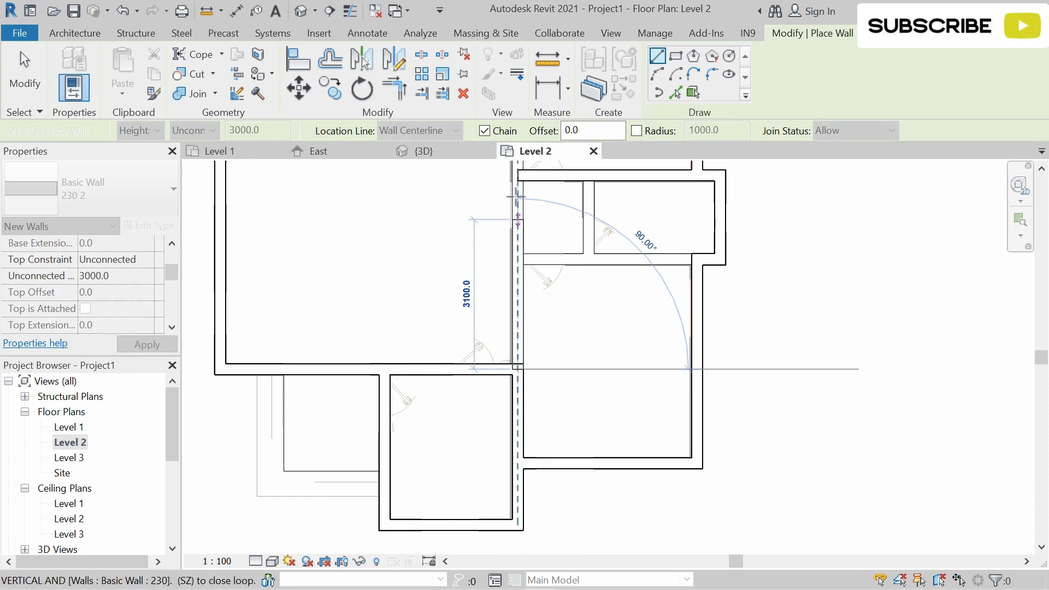
pyautogui.click(517, 174)
pyautogui.press('Escape')
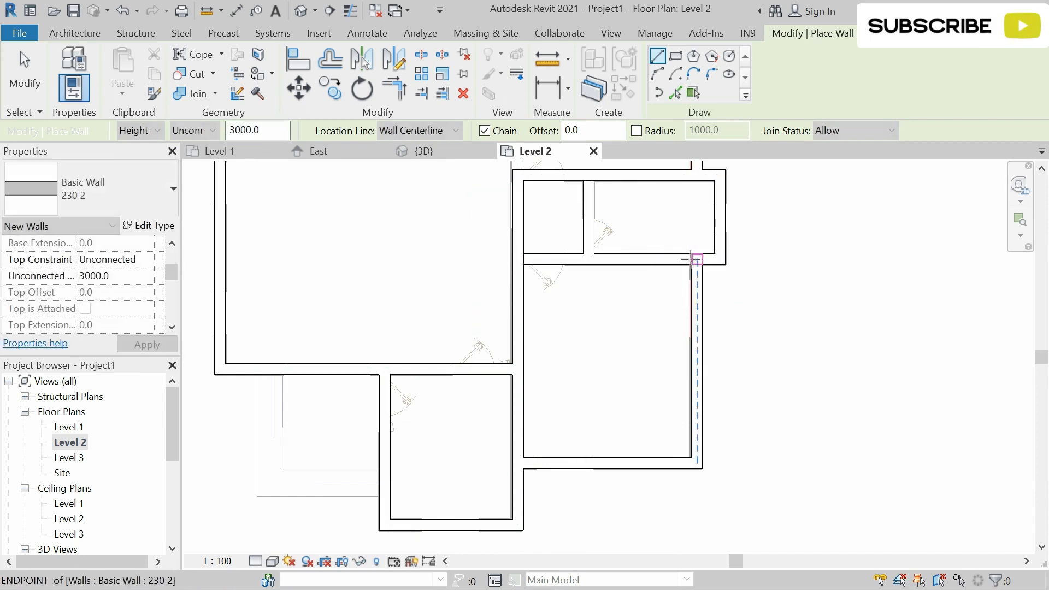
# Draw the toilet block's lower wall from the right outer wall to the central wall
pyautogui.scroll(3, 691, 254)
pyautogui.click(691, 257)
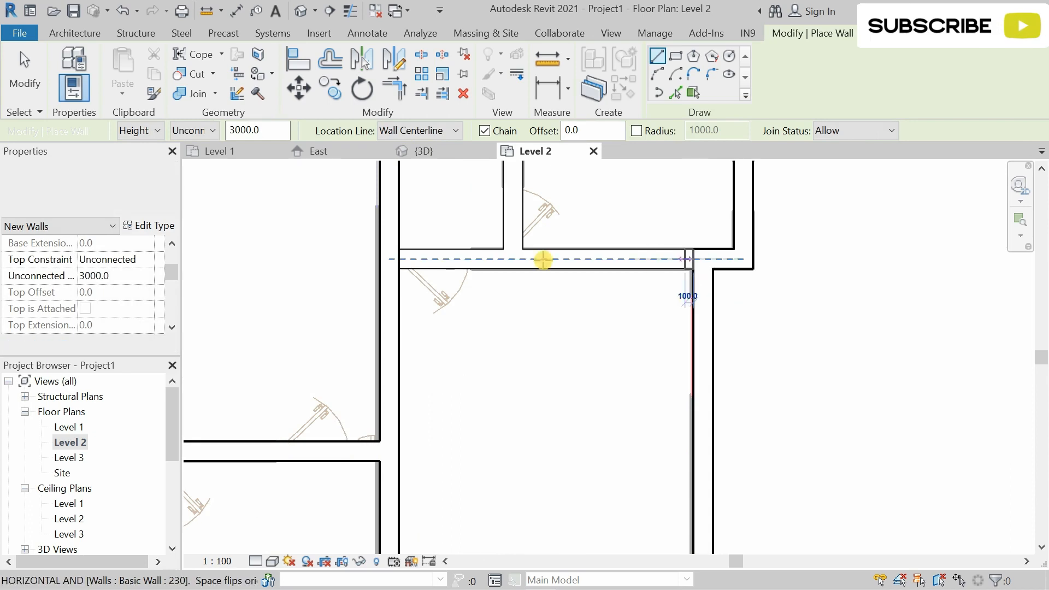
pyautogui.click(398, 258)
pyautogui.scroll(-3, 527, 241)
pyautogui.moveTo(526, 241); pyautogui.dragTo(534, 323, button='middle')
pyautogui.press('Escape')
pyautogui.press('Escape')
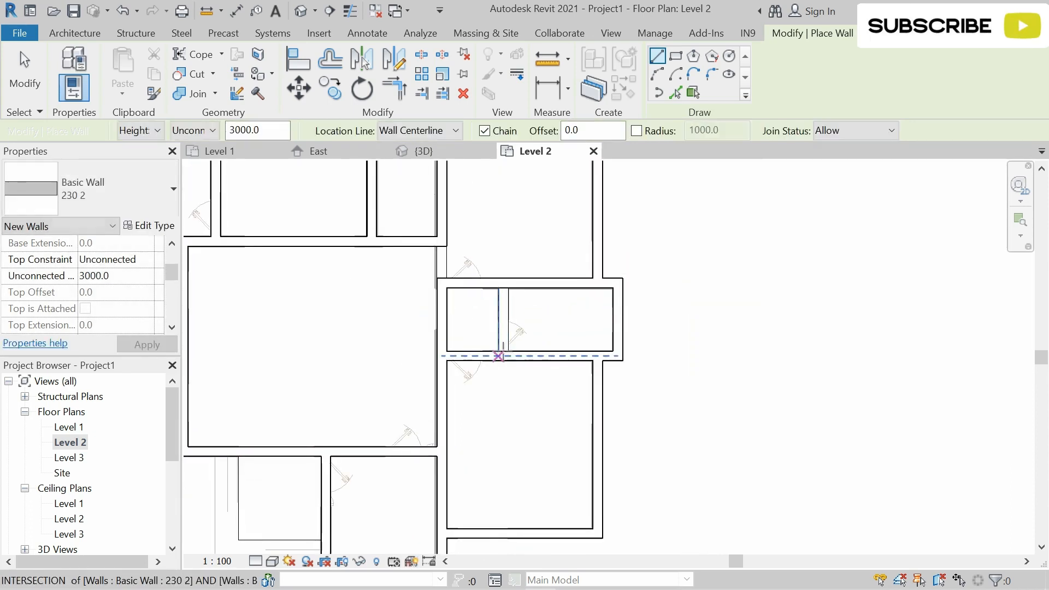
# Draw the partition between the two toilet rooms, then the central wall about 987.5 mm up from the toilet block to the large room's upper wall
pyautogui.click(503, 356)
pyautogui.click(503, 282)
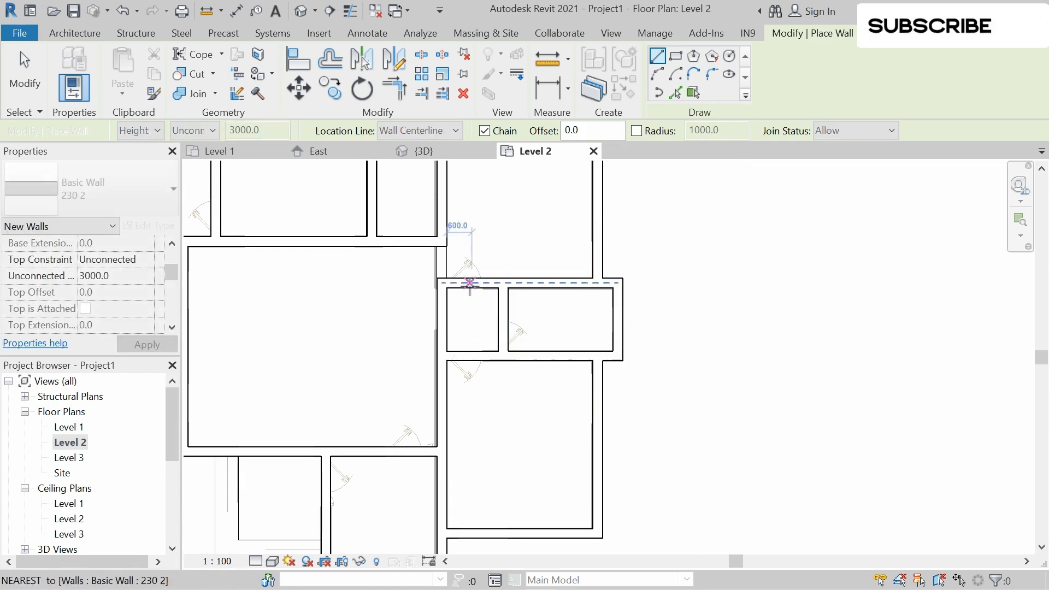
pyautogui.moveTo(443, 276); pyautogui.dragTo(466, 353, button='middle')
pyautogui.click(464, 354)
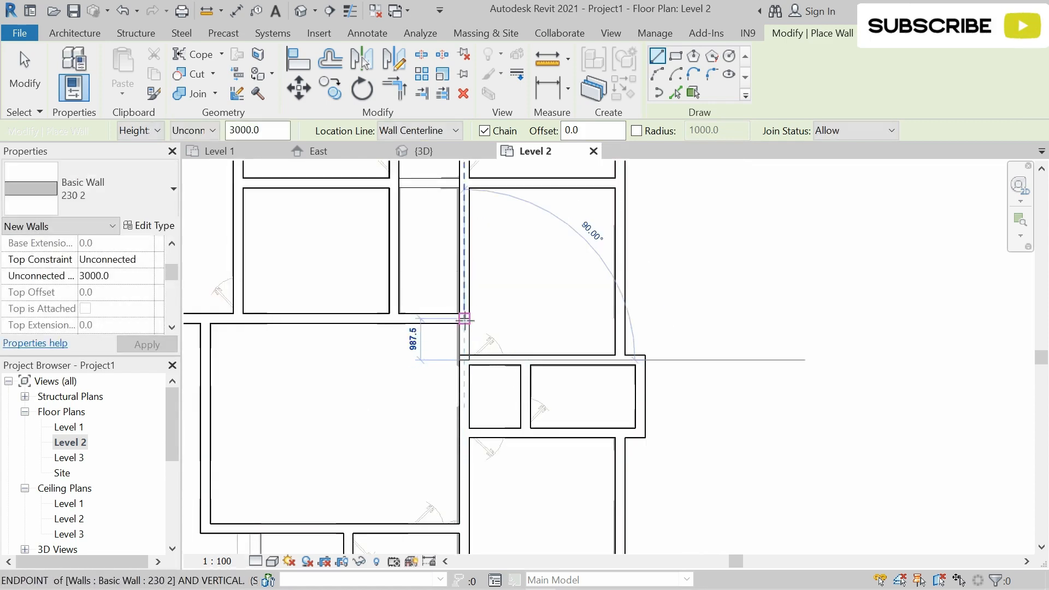
pyautogui.press('Escape')
# Check the Level 2 walls across the floor plan and in the 3D view, then return to the Level 2 plan
pyautogui.scroll(-5, 606, 323)
pyautogui.moveTo(619, 302); pyautogui.dragTo(626, 348, button='middle')
pyautogui.scroll(2, 509, 308)
pyautogui.moveTo(582, 296); pyautogui.dragTo(581, 104, button='middle')
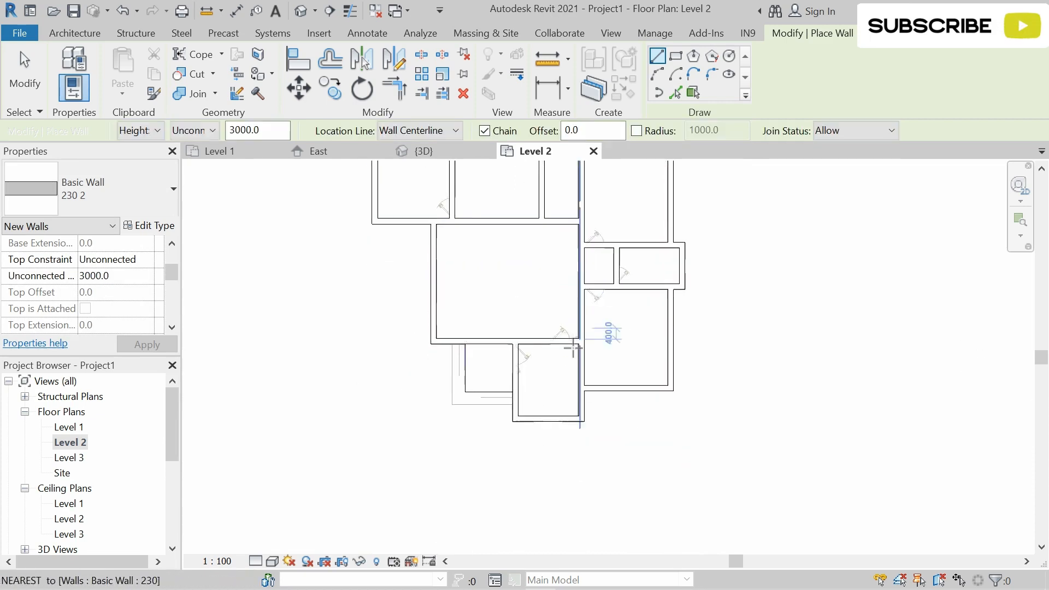
pyautogui.scroll(3, 574, 346)
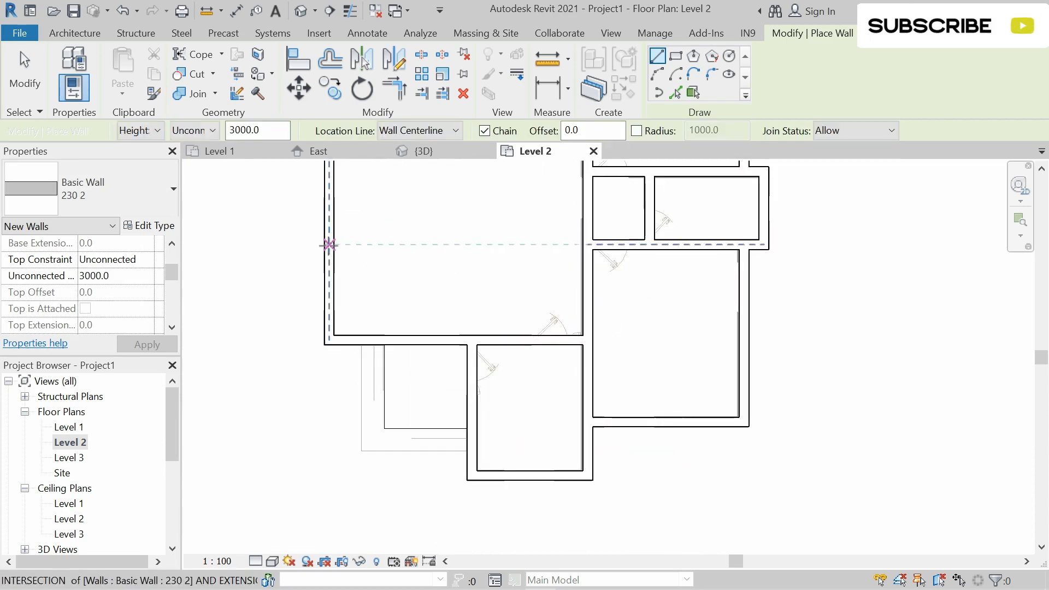
pyautogui.click(440, 154)
pyautogui.scroll(-3, 555, 301)
pyautogui.keyDown('shift'); pyautogui.moveTo(540, 318); pyautogui.dragTo(451, 436, button='middle'); pyautogui.keyUp('shift')
pyautogui.click(65, 441)
pyautogui.doubleClick(66, 442)
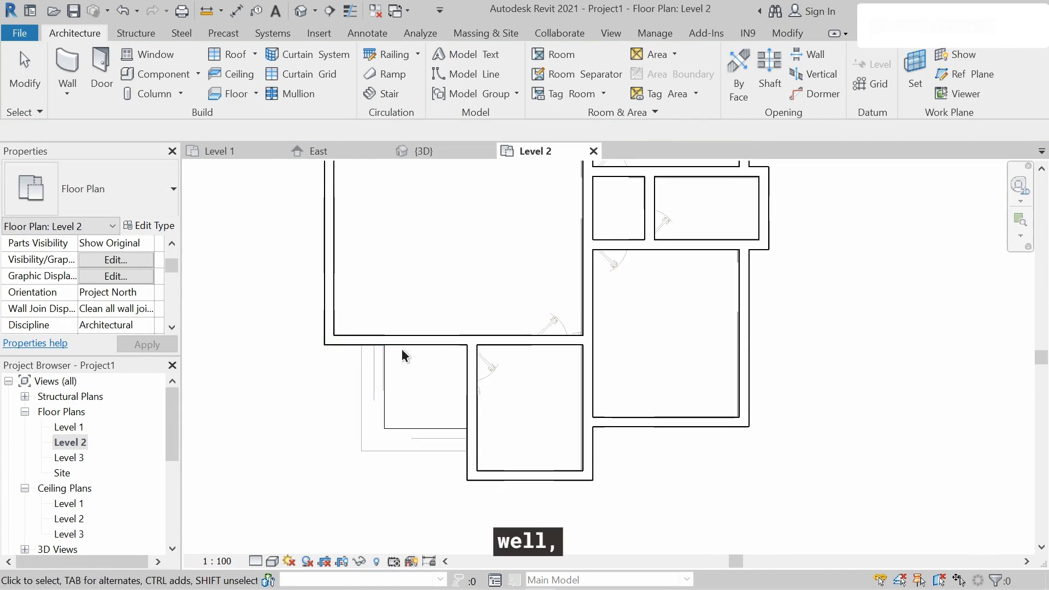
pyautogui.scroll(-2, 402, 349)
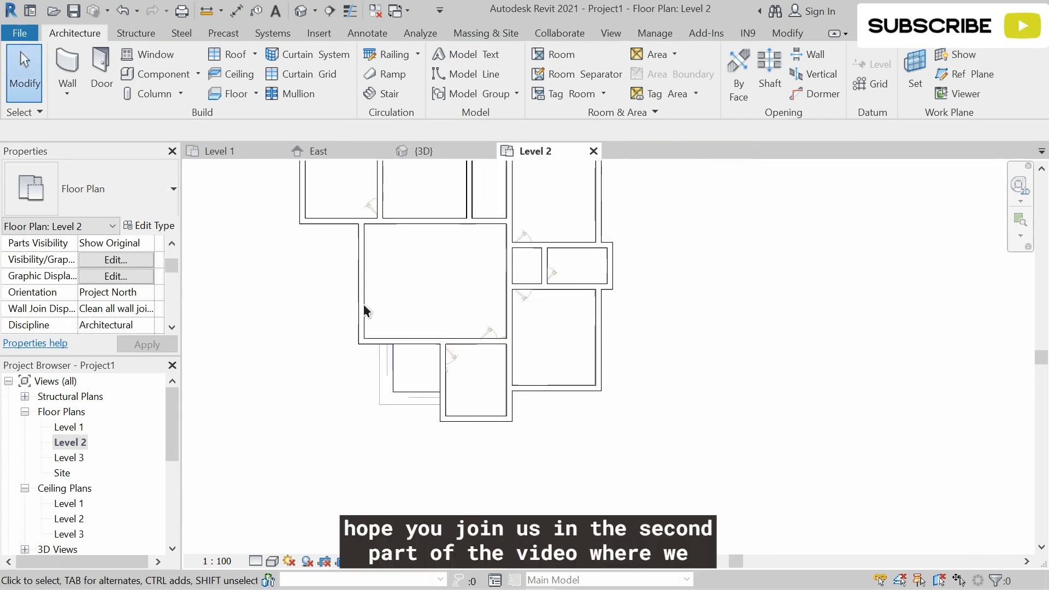